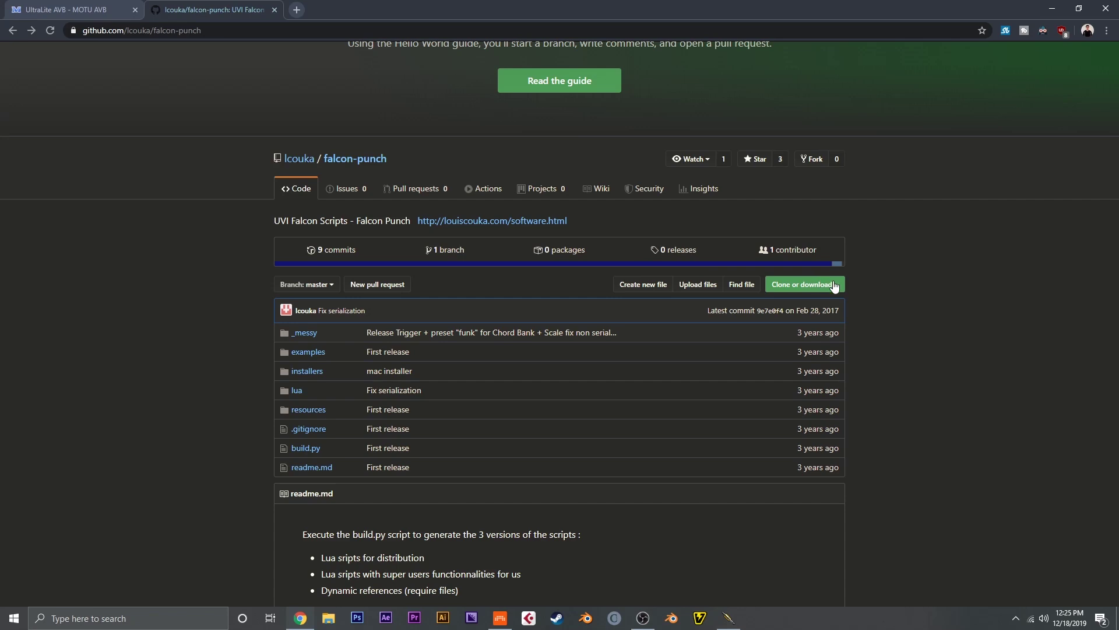
Download the falcon-punch repository as a ZIP and select all Lua scripts in the lua folder of the extracted download
click(836, 285)
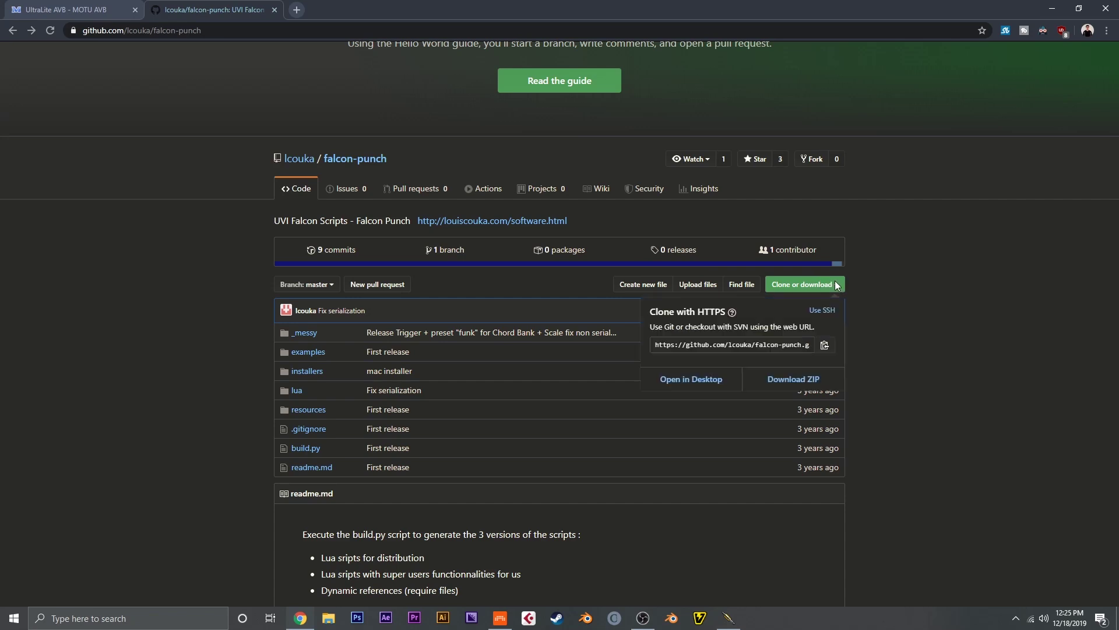
click(822, 377)
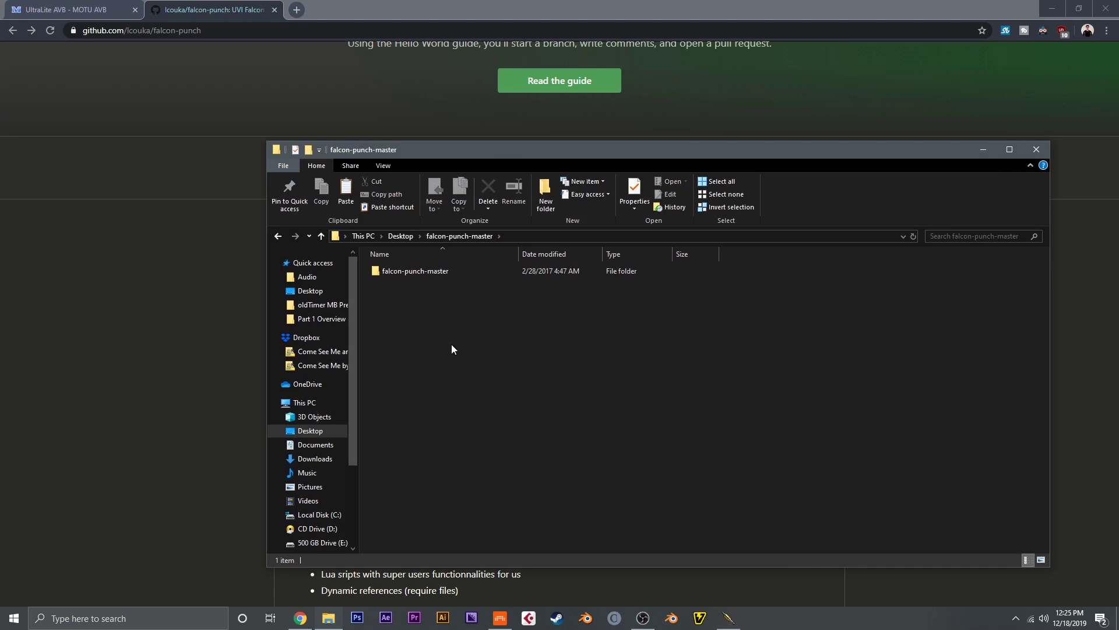
double_click(481, 274)
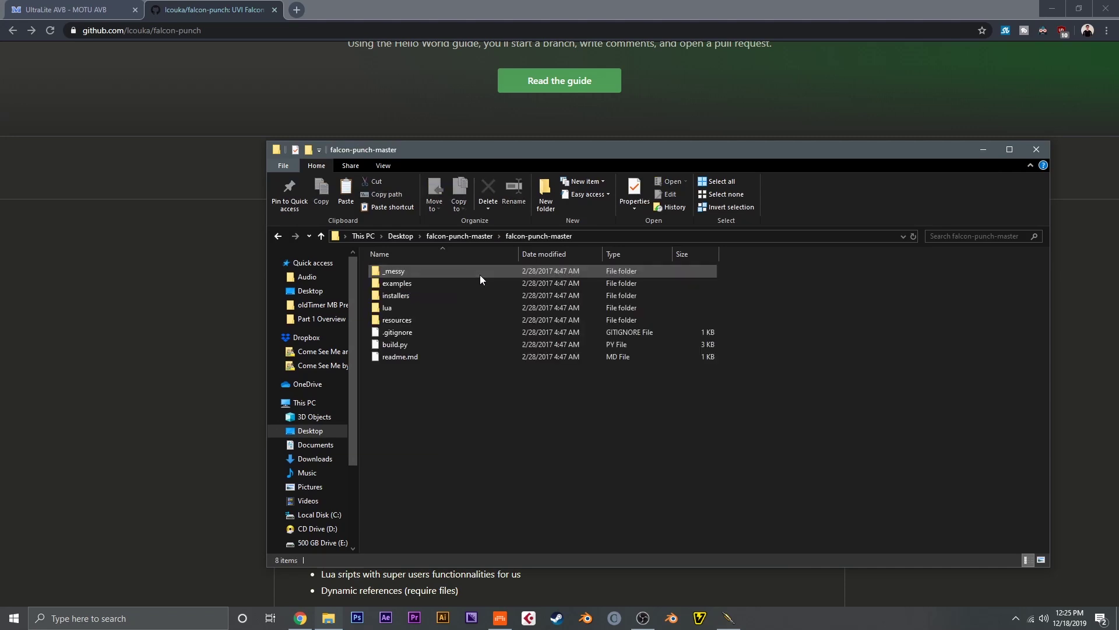
double_click(460, 308)
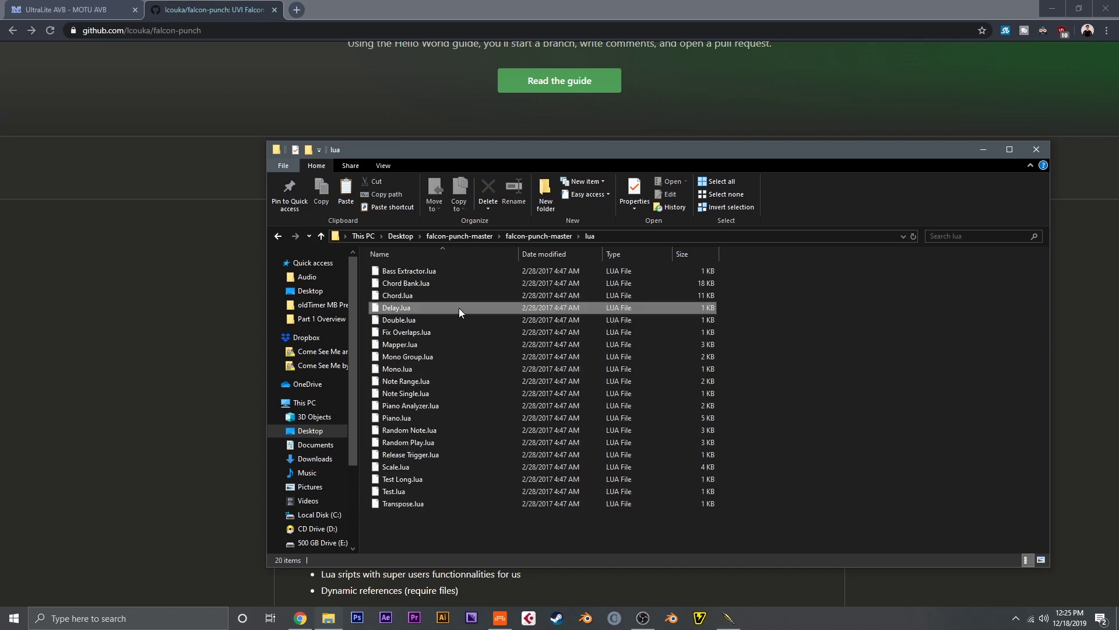
key(ctrl+a)
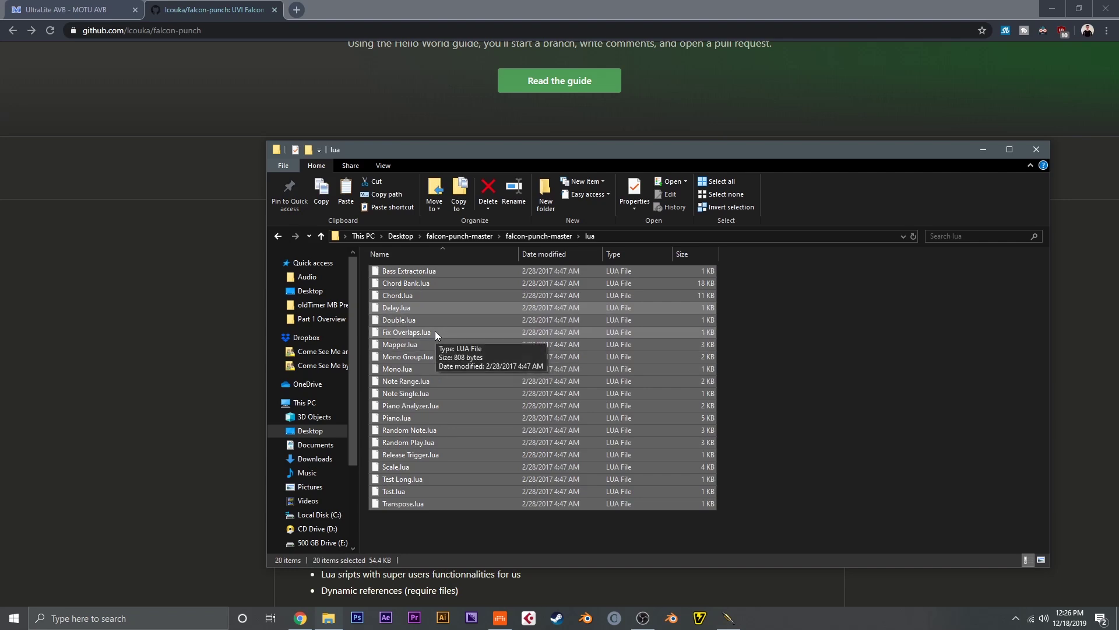
Open the Falcon Punch script folder at Documents > UVI > Falcon > User Presets > EventProcessors > Script Processor
click(318, 446)
scroll(408, 454, down, 5)
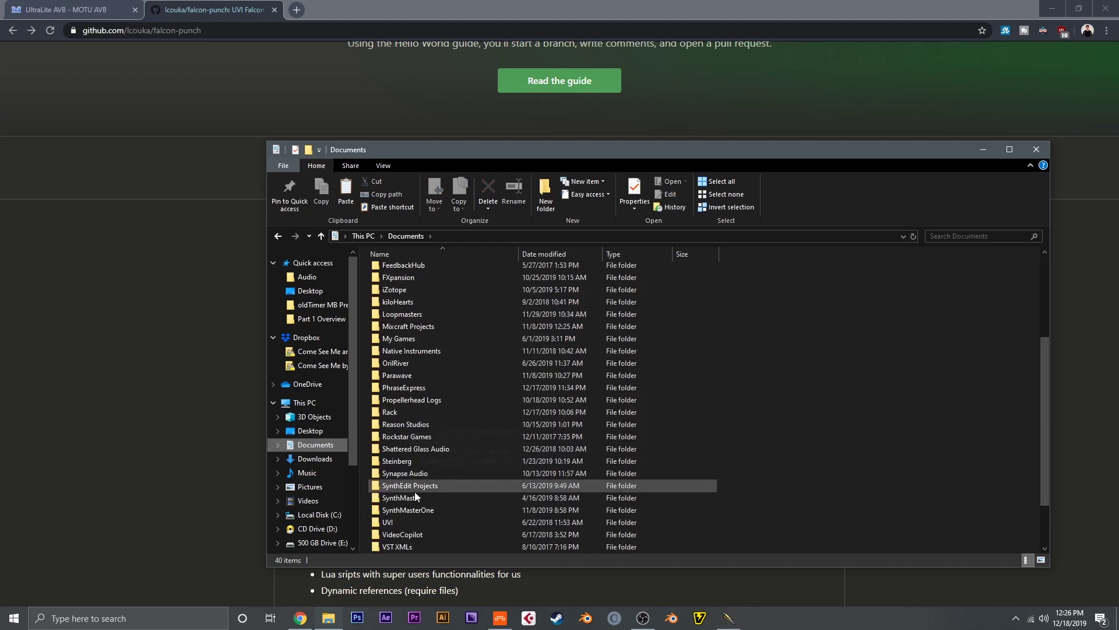
double_click(411, 520)
double_click(395, 272)
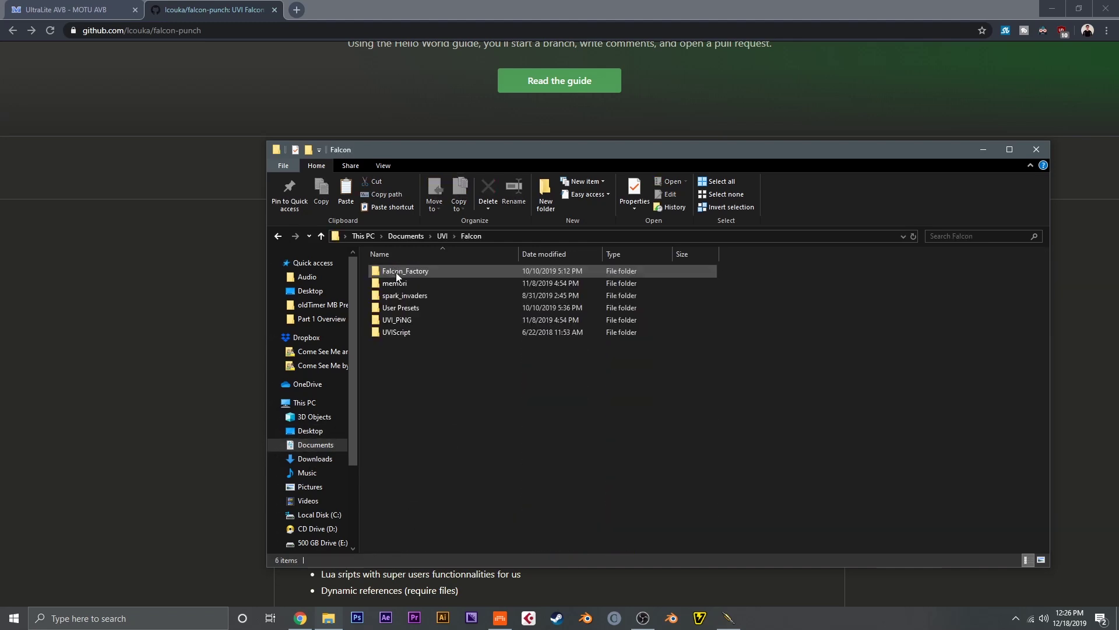
double_click(415, 308)
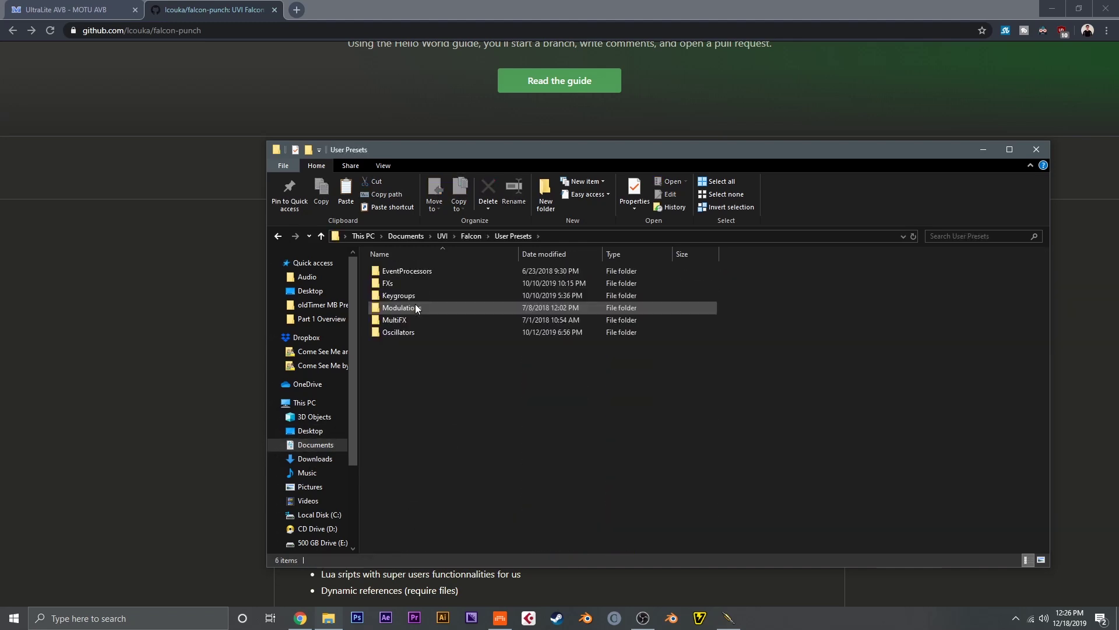
double_click(424, 271)
click(427, 272)
double_click(427, 272)
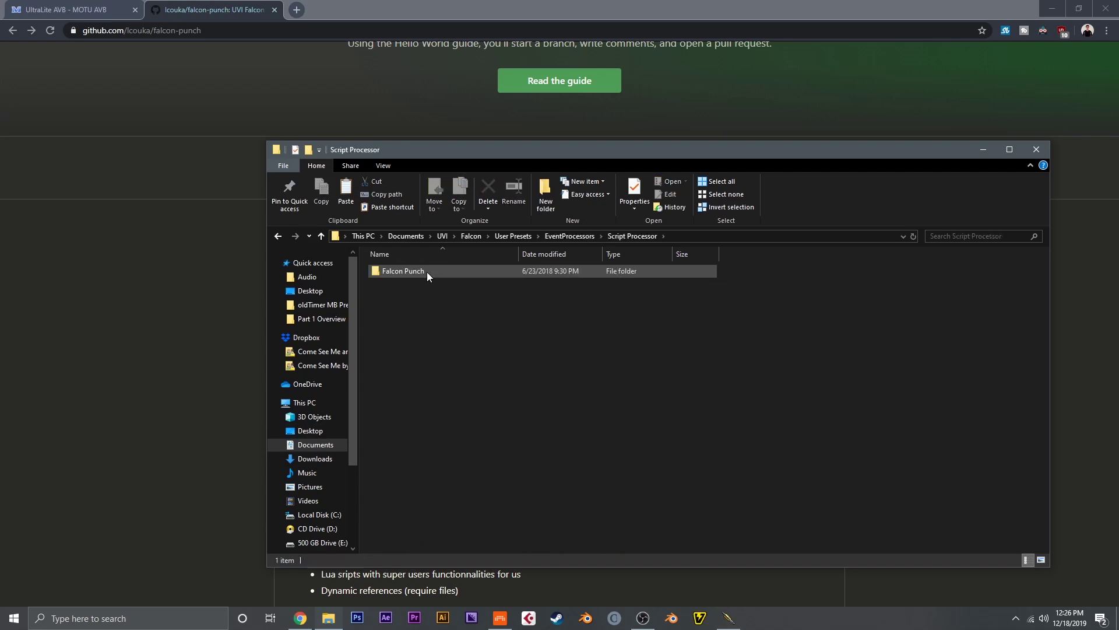
double_click(426, 271)
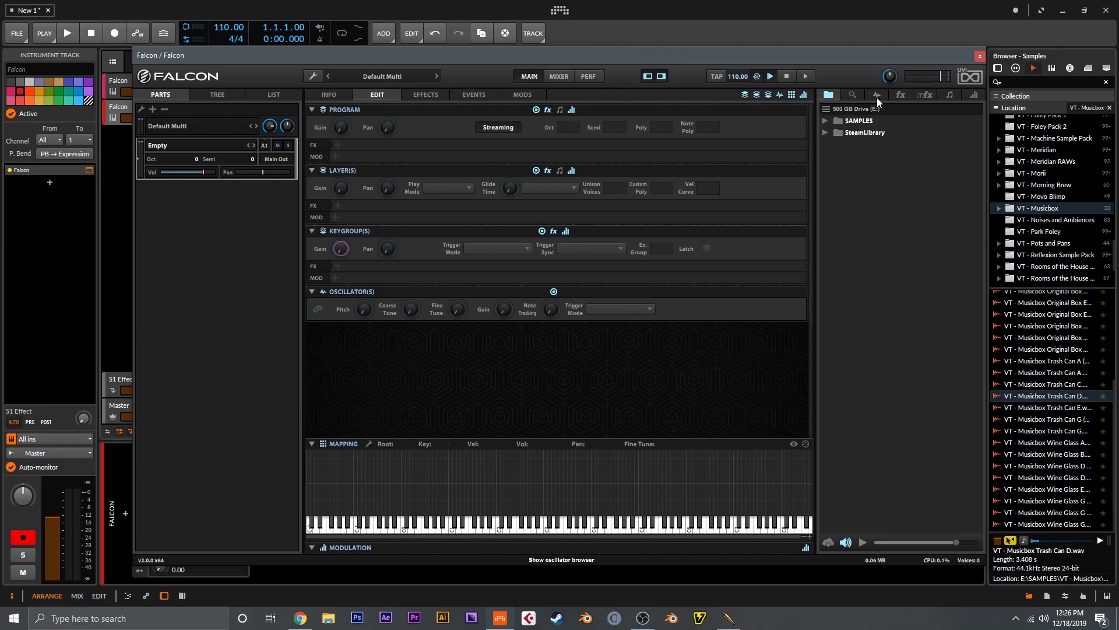
In Falcon, load an Analog oscillator into the empty part and set its amp envelope to 437 ms decay, 0% sustain and 261 ms release
drag(876, 227, 517, 361)
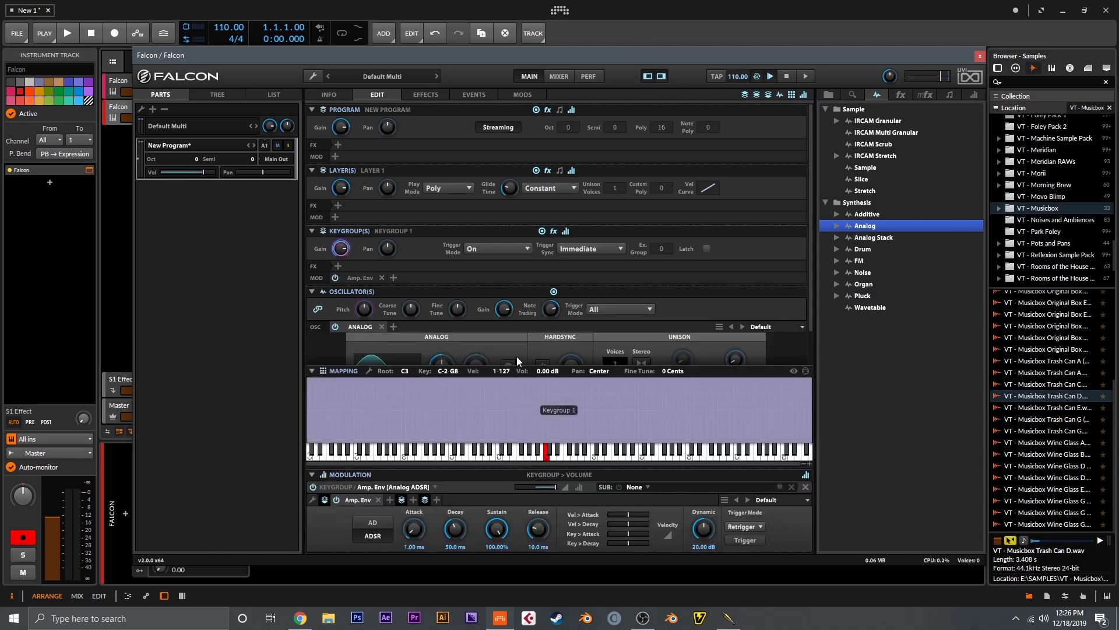
scroll(517, 361, down, 2)
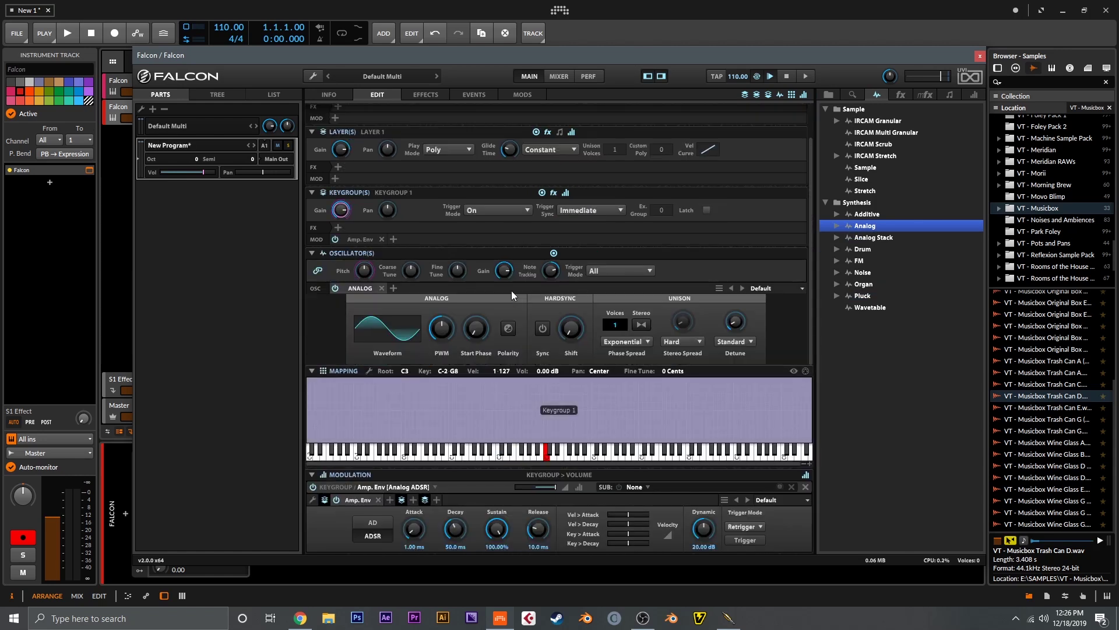
click(359, 239)
drag(494, 222, 505, 406)
drag(537, 233, 532, 203)
drag(453, 233, 454, 222)
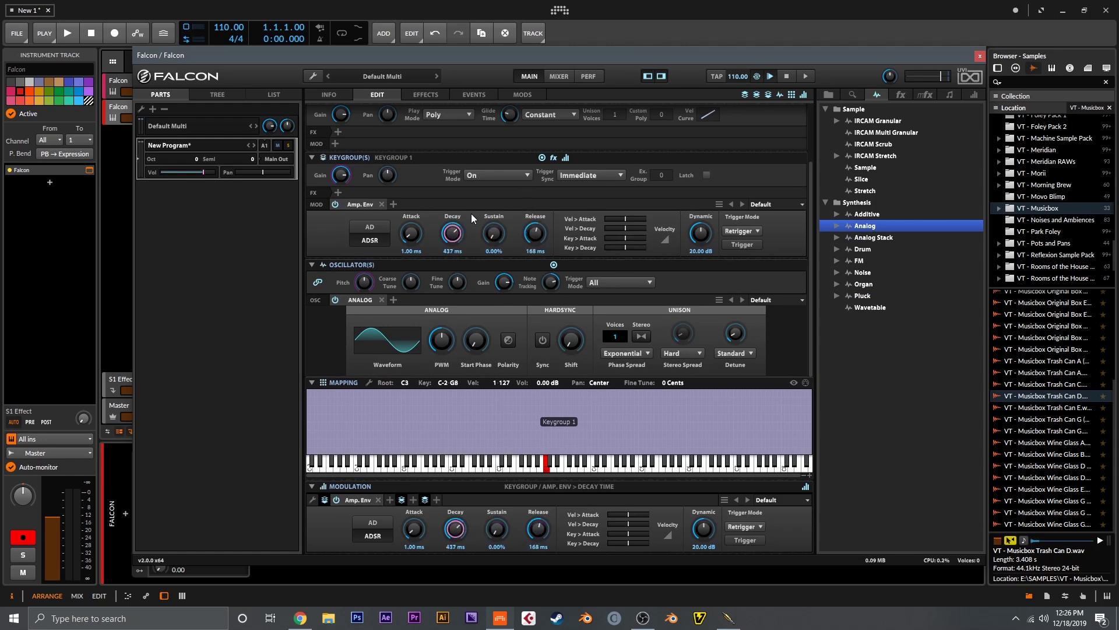
drag(526, 240, 530, 233)
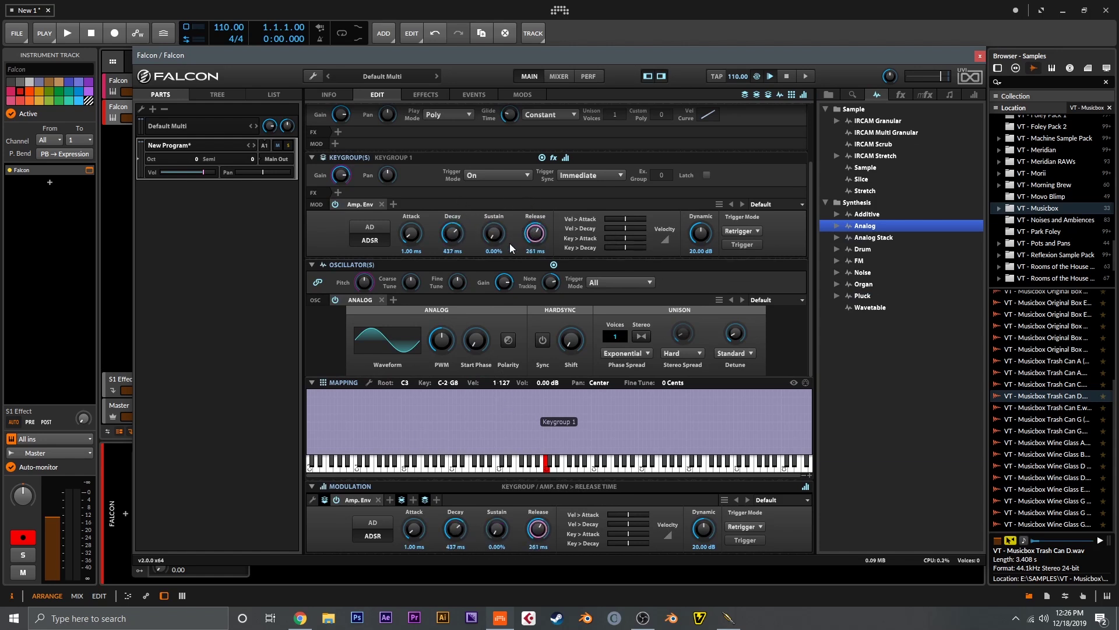
Audition the Analog patch by playing several different notes on the mapping keyboard
click(598, 461)
click(646, 464)
click(493, 462)
click(516, 462)
Show the event processors of Layer 1 within the new program
scroll(723, 318, up, 3)
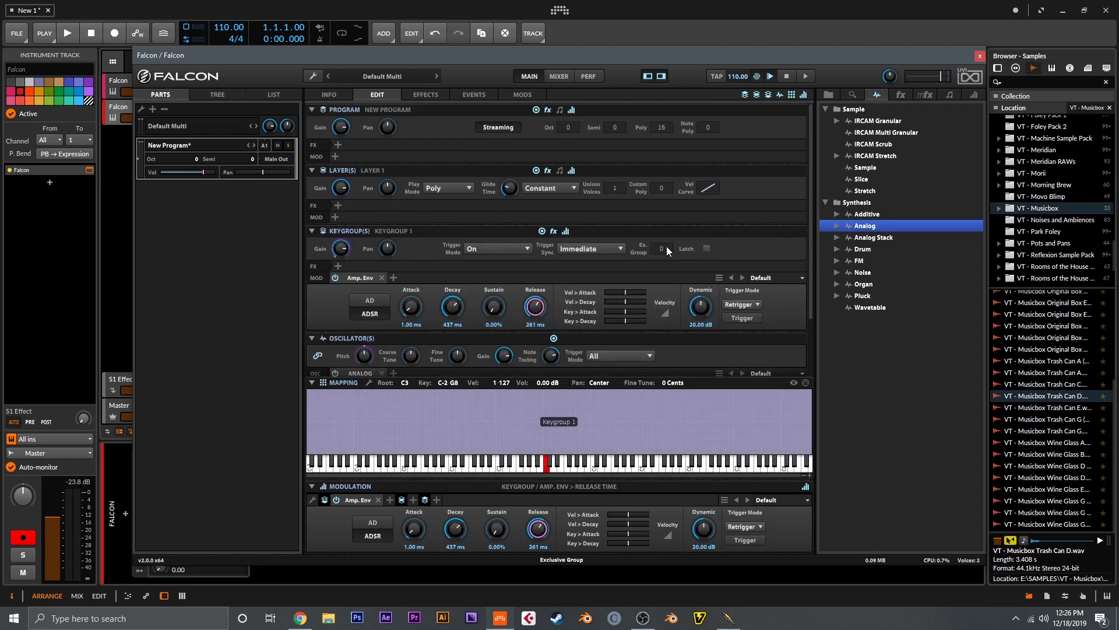
click(474, 95)
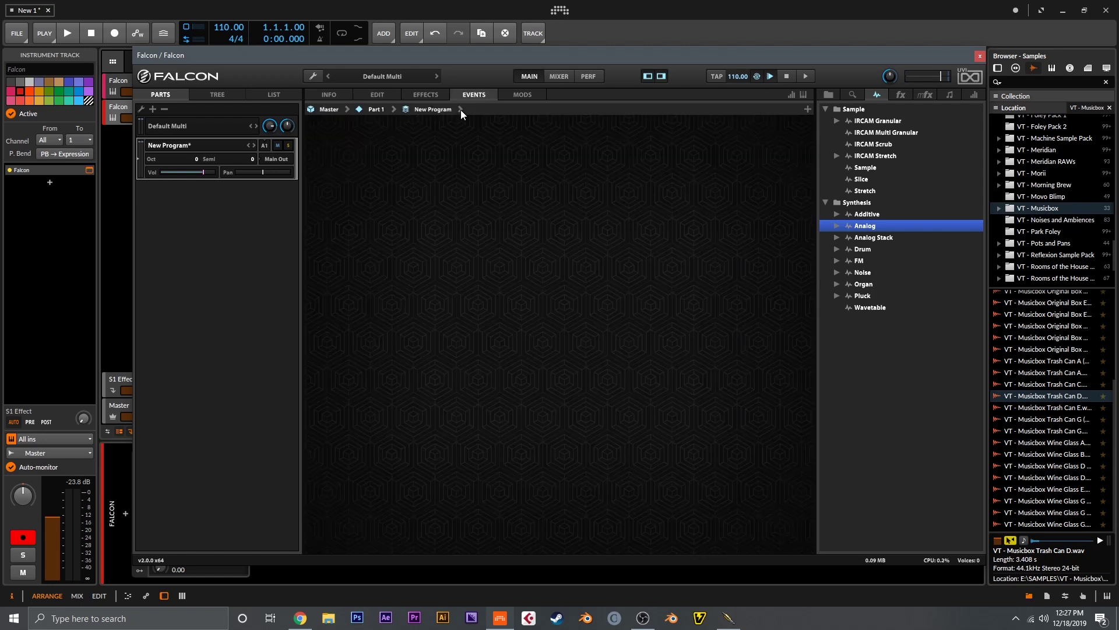
click(461, 111)
click(478, 122)
Add the Falcon Punch Random Play script to Layer 1 with Time 703.66, Randomize 0.45 and Note Dur. 1.48
click(950, 96)
click(883, 228)
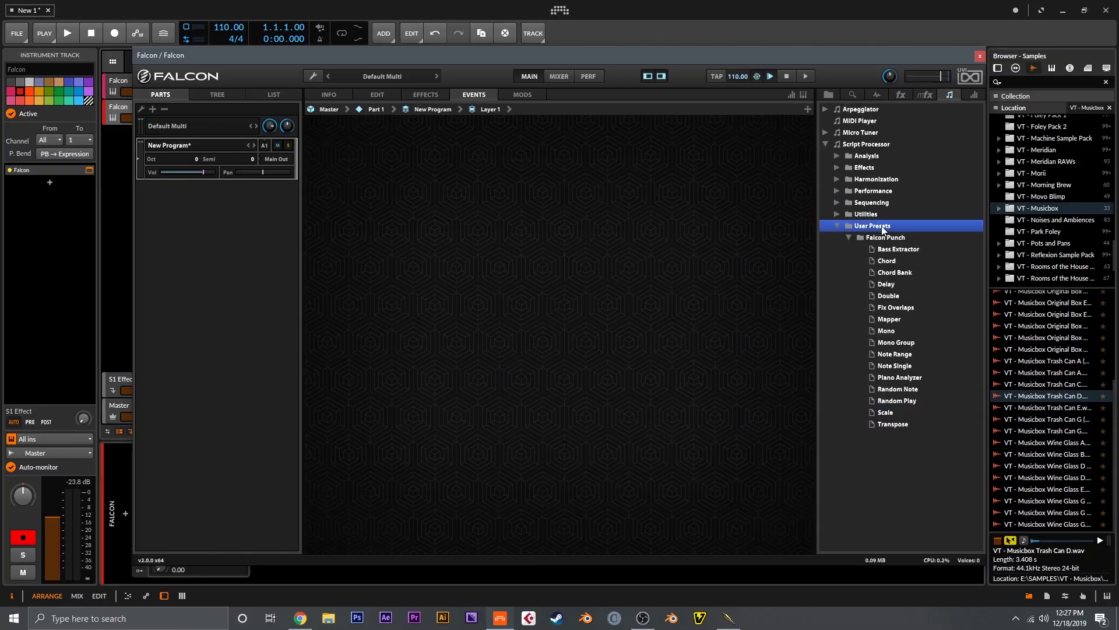
click(892, 240)
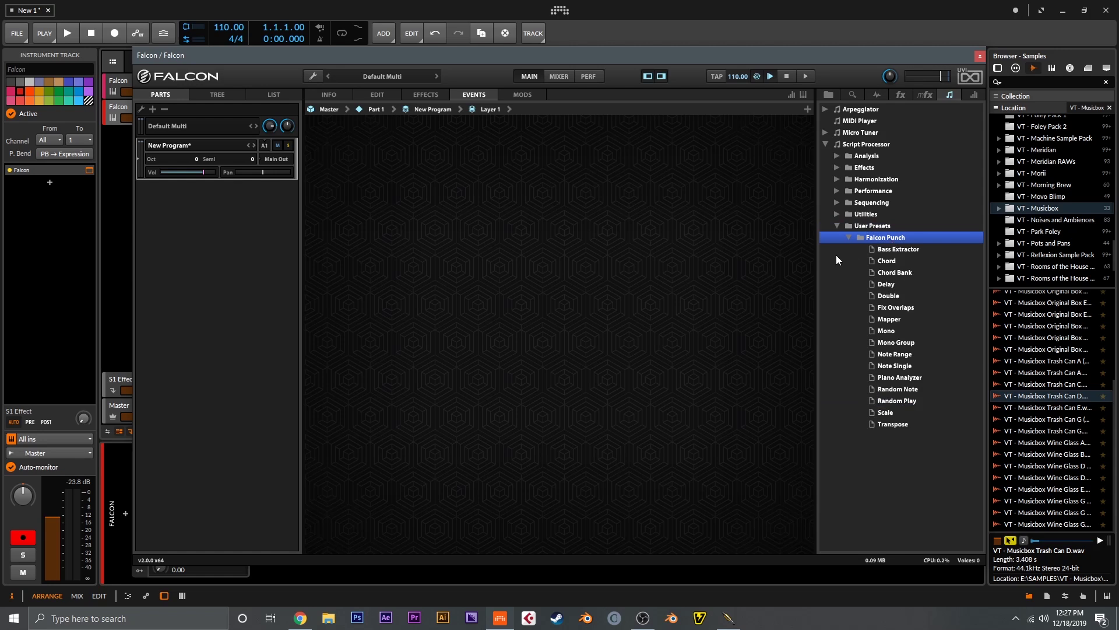
drag(912, 404, 634, 296)
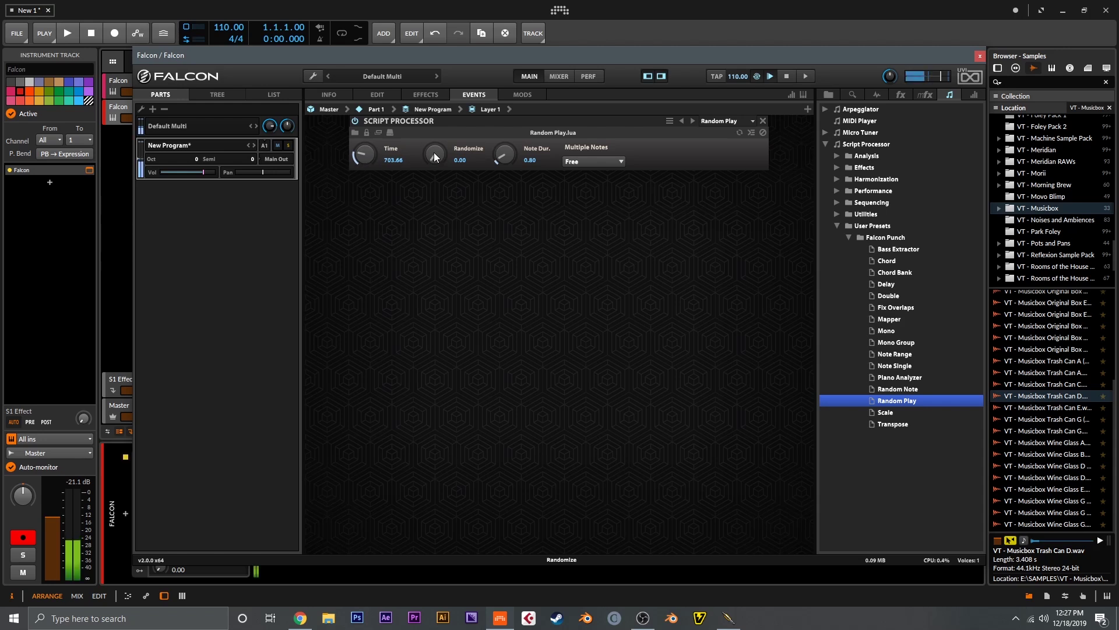
drag(437, 156, 440, 108)
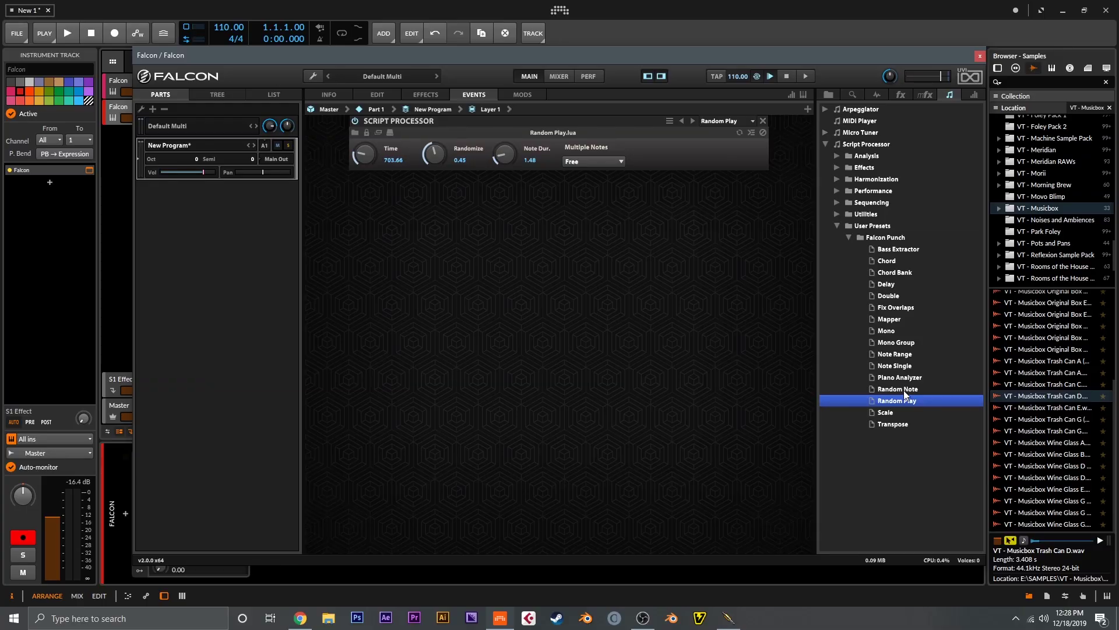
Add the Random Note script below Random Play, enable Tonal, and set pitch deviation to 12 and velocity deviation to about 73.66
drag(904, 392, 588, 320)
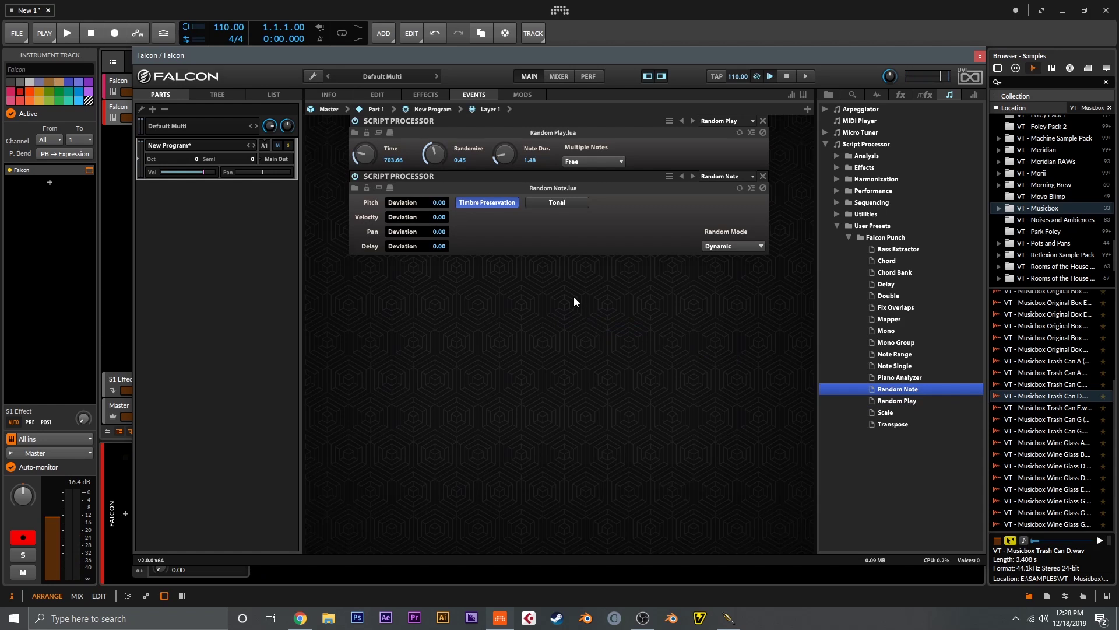
click(556, 204)
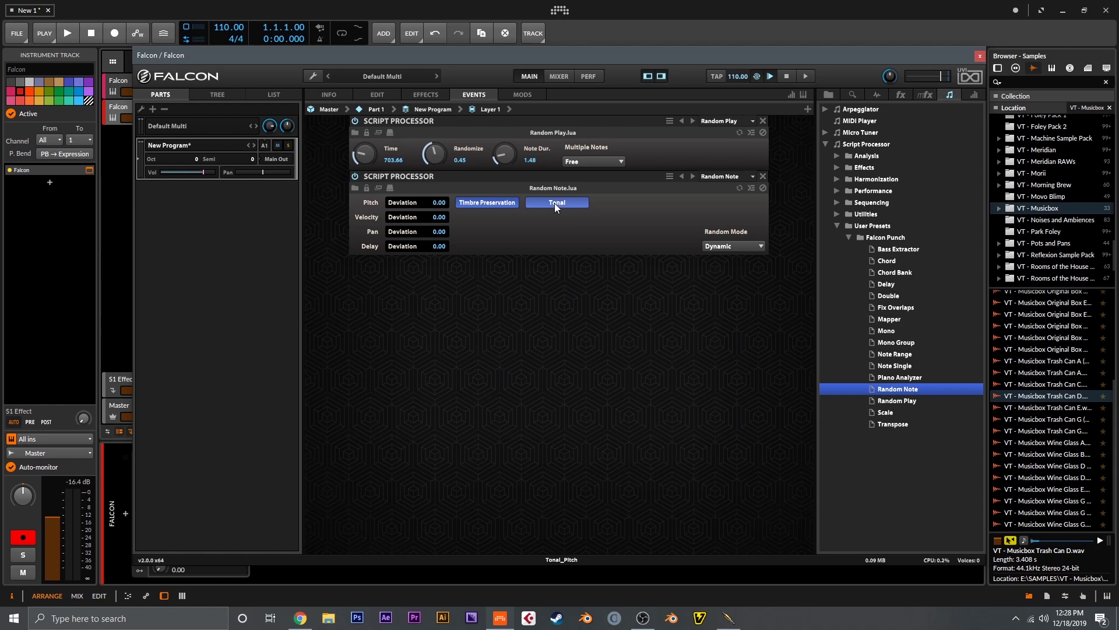
double_click(433, 204)
text(12)
key(Return)
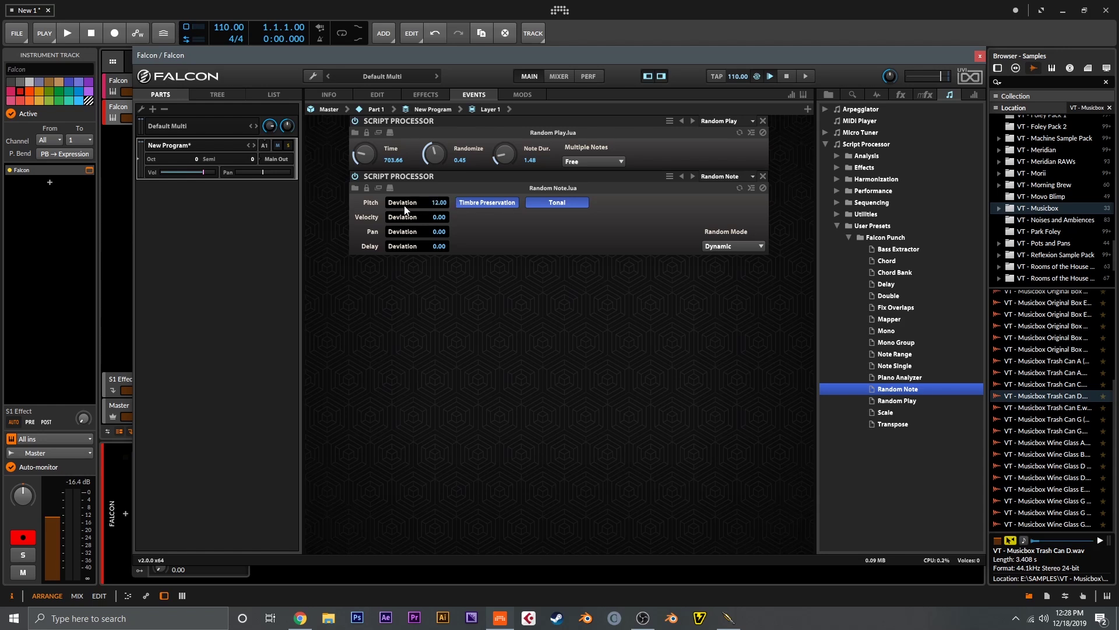
drag(431, 218, 421, 135)
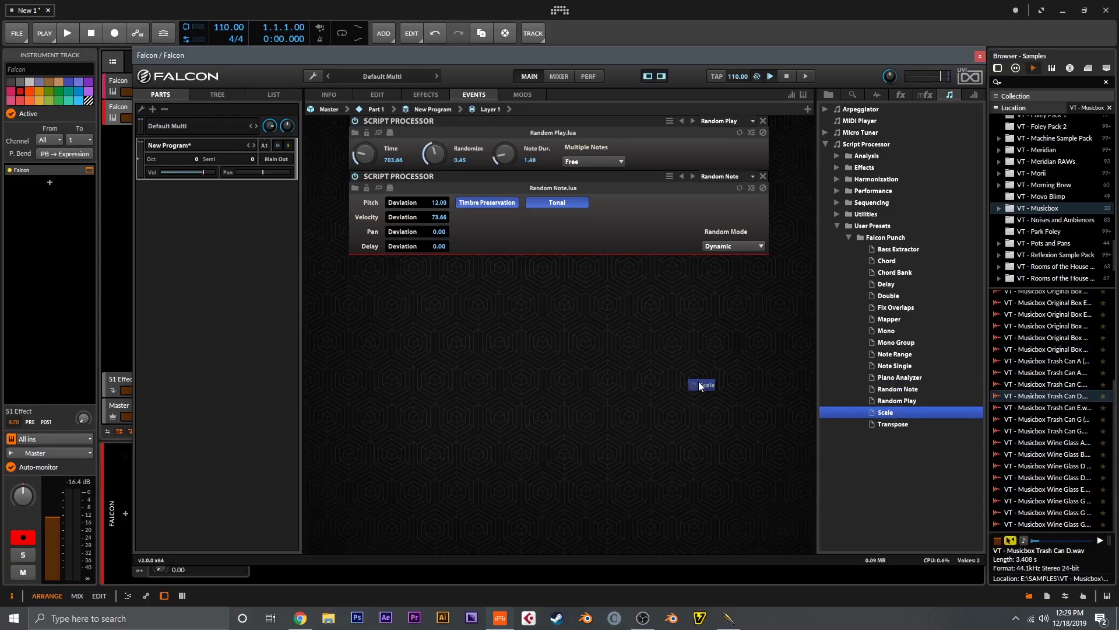
Add the Scale script after Random Note and set its root to A and its scale to Minor (Aeolion)
drag(698, 381, 570, 347)
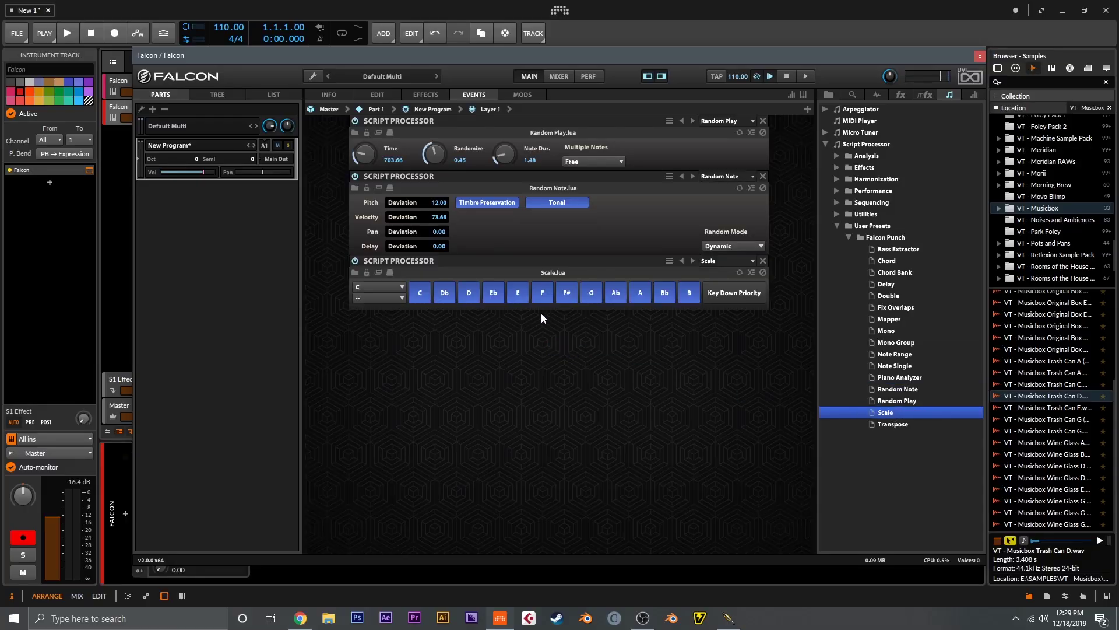
click(400, 287)
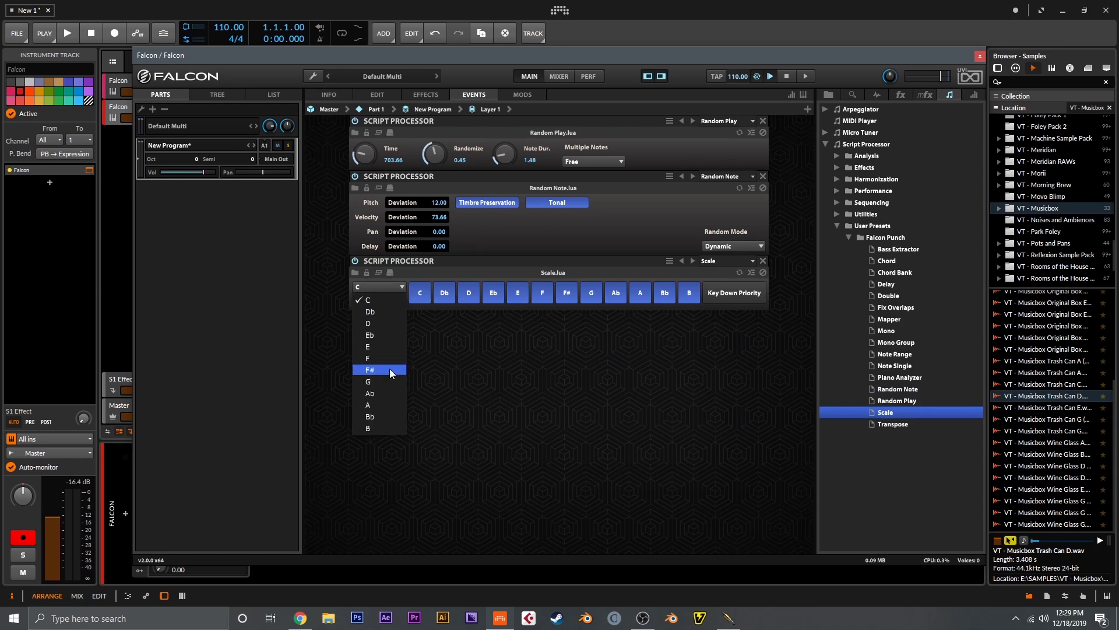
click(394, 406)
click(379, 301)
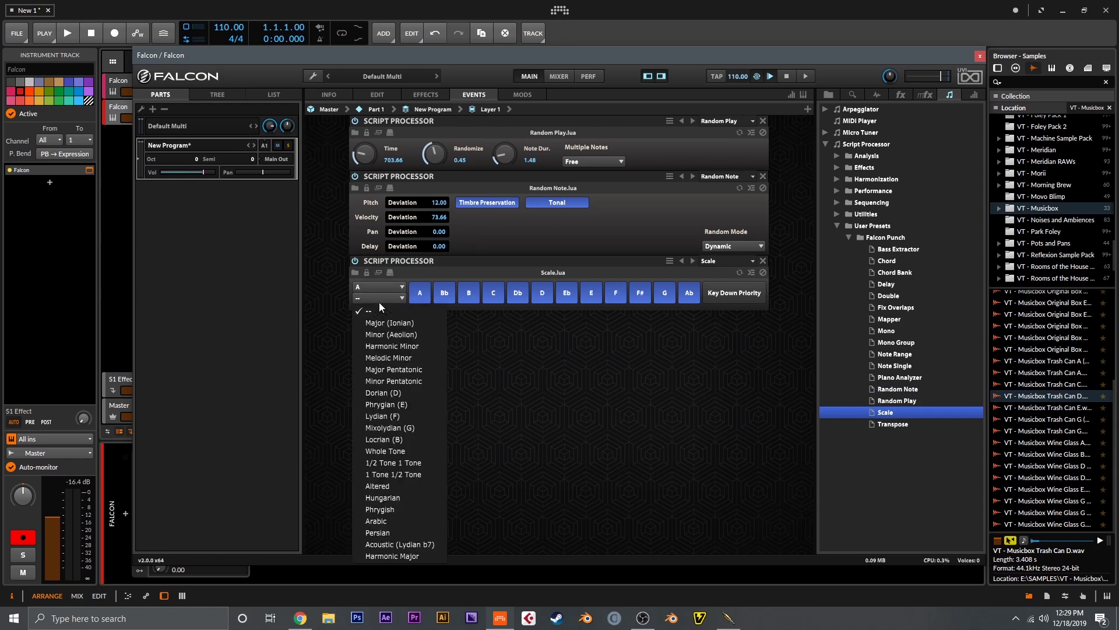
click(404, 336)
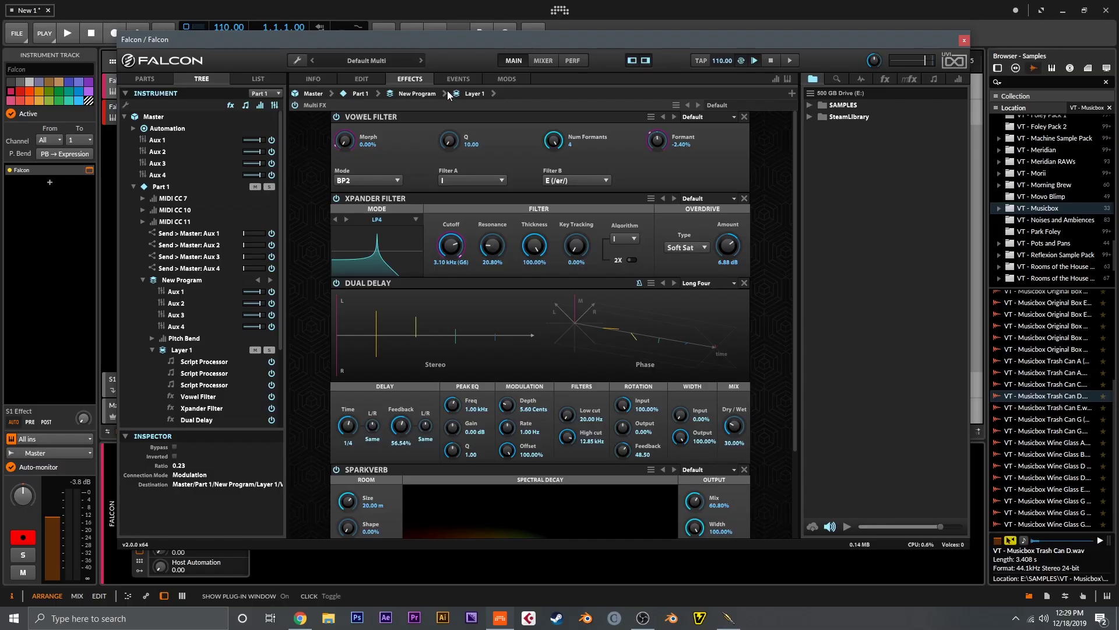
Review Layer 1's script processors and effects chain in the finished patch, and return to the edit view
click(452, 81)
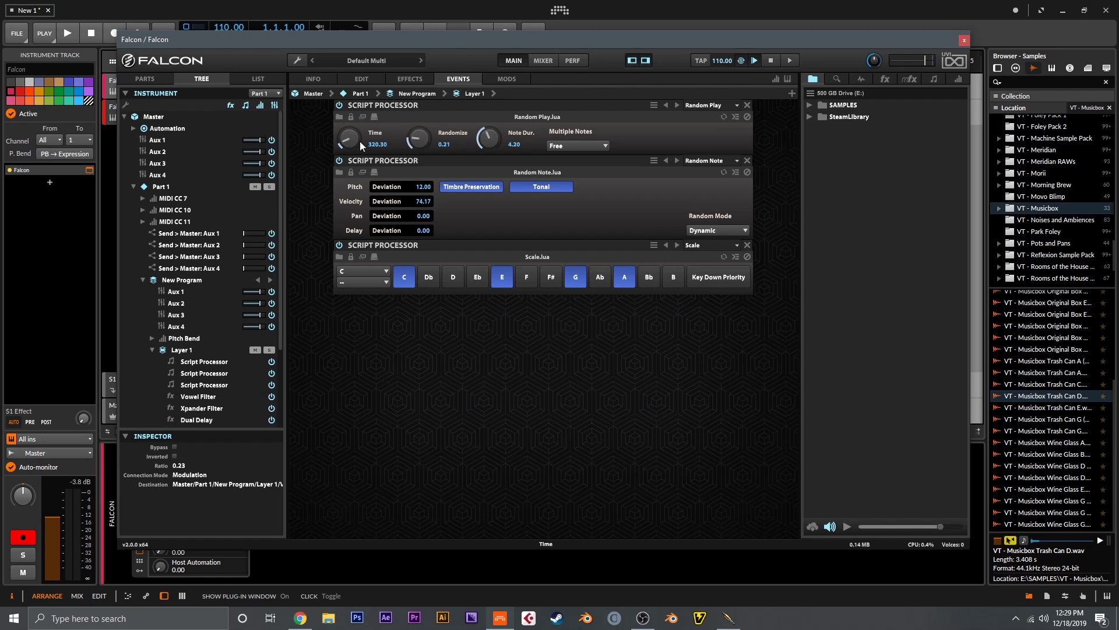
click(414, 79)
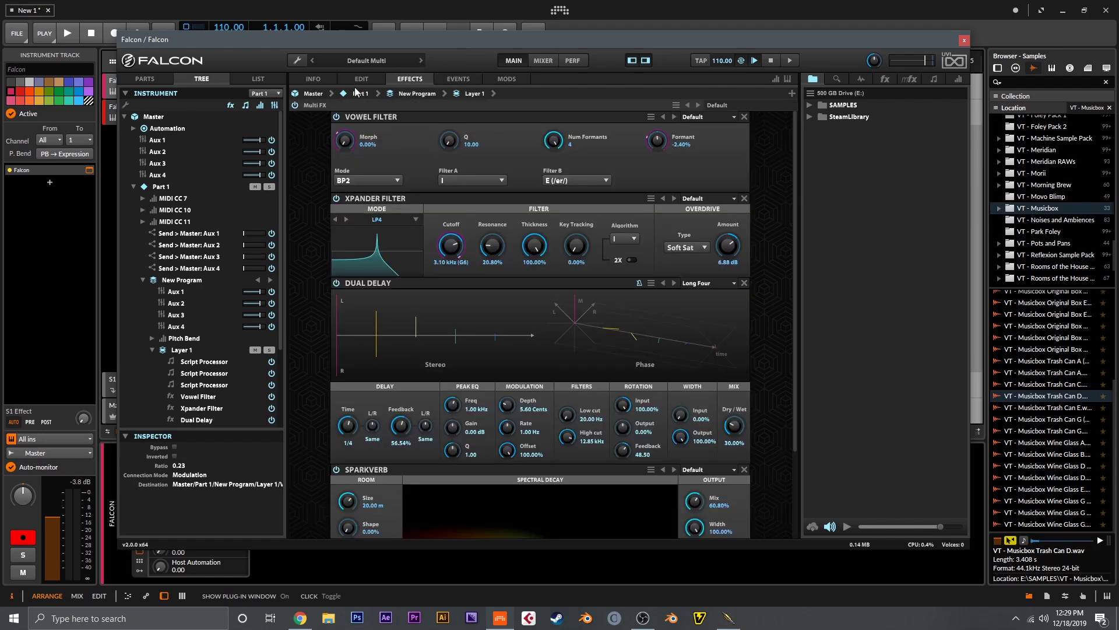
click(349, 78)
drag(371, 232, 383, 246)
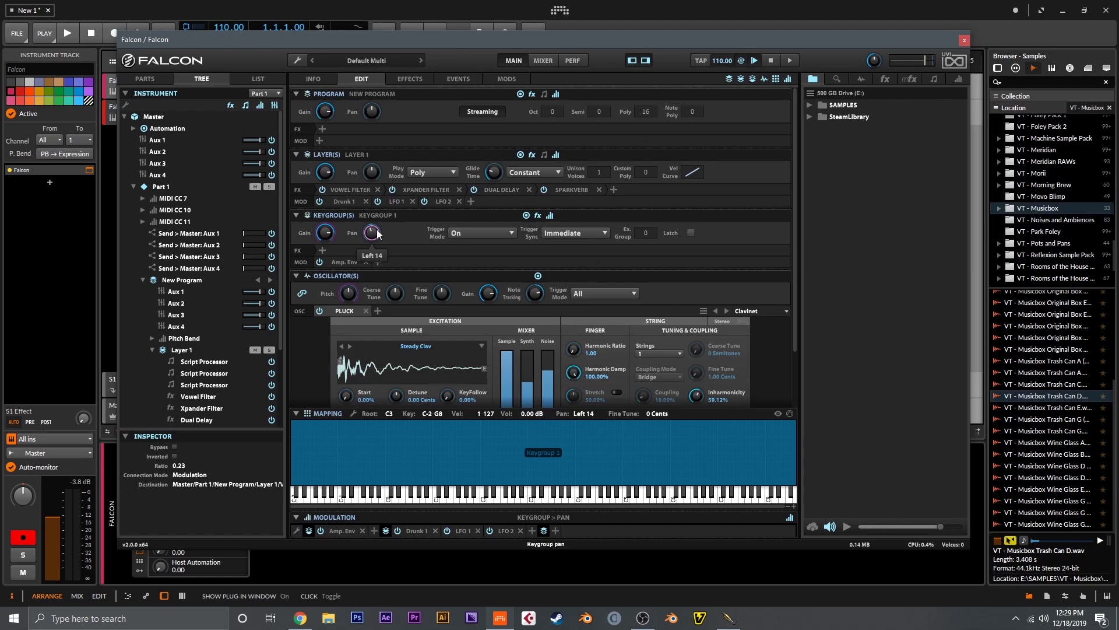
double_click(376, 232)
text(0)
key(Return)
Add an IRCAM Multi Granular oscillator to the keygroup alongside the Pluck oscillator
scroll(672, 247, down, 3)
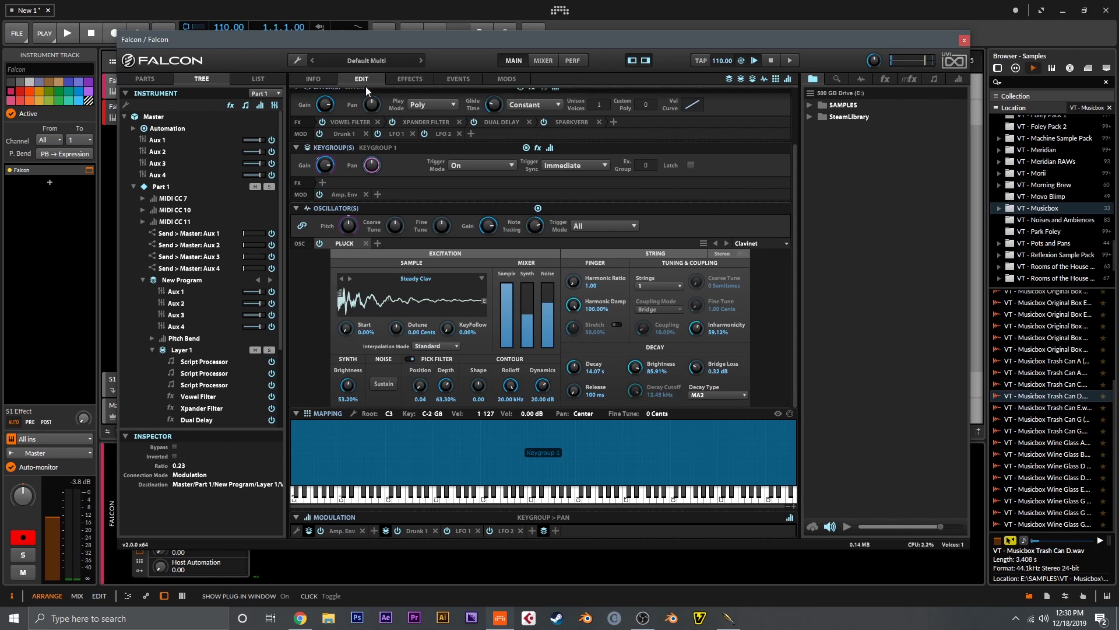
click(407, 75)
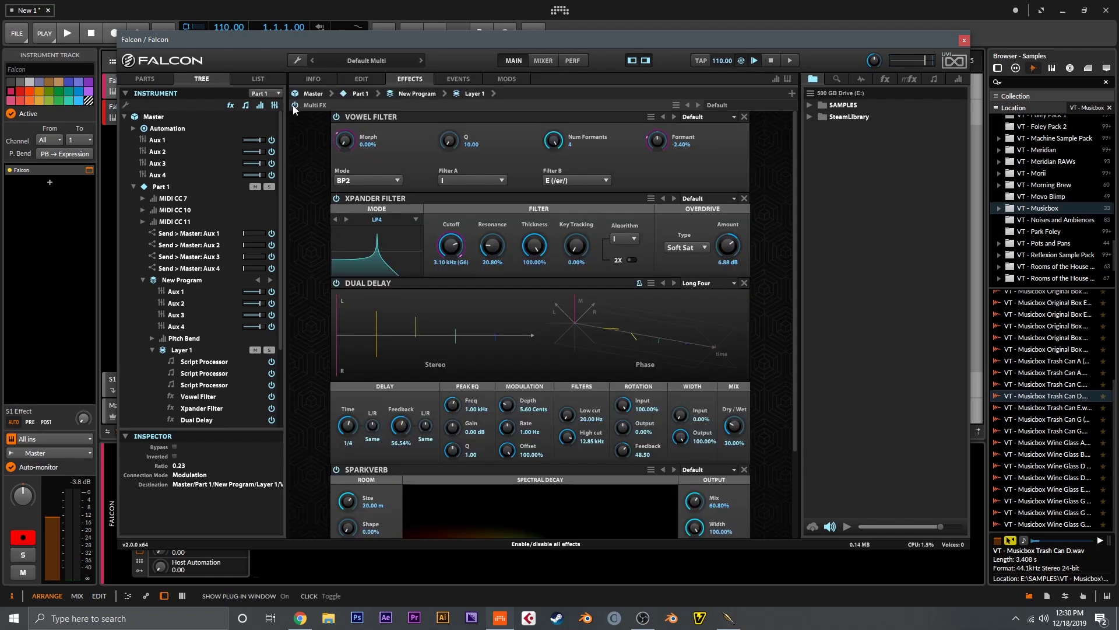
click(365, 79)
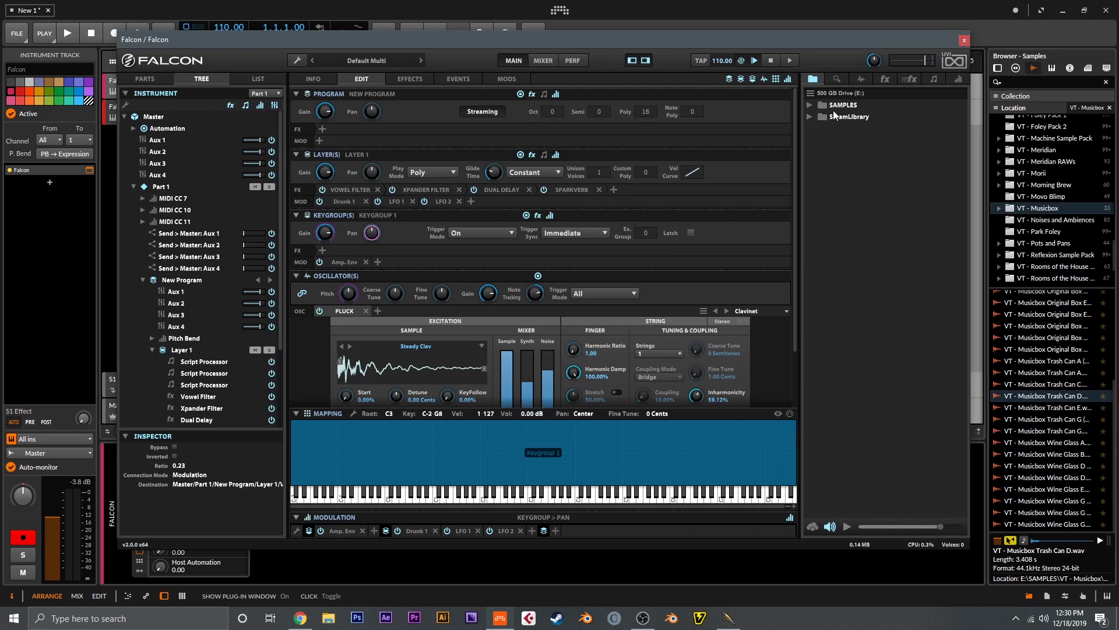
click(852, 79)
drag(858, 121, 429, 307)
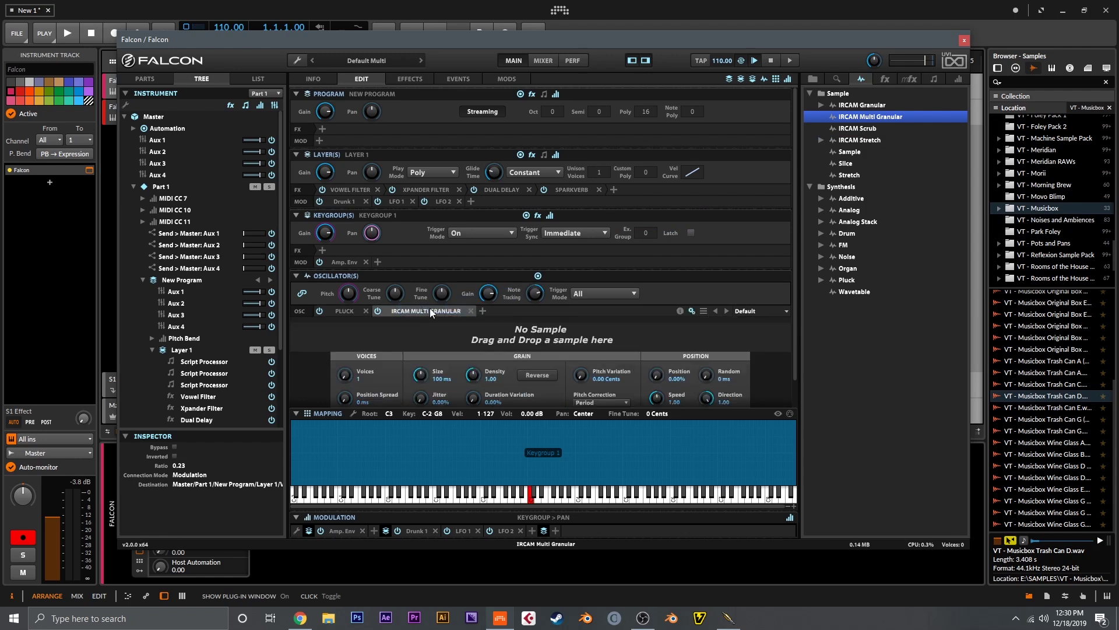
Load the VT - Musicbox Wine Glass A sample into the IRCAM Multi Granular oscillator and unlink the oscillators' settings
drag(1047, 445, 561, 332)
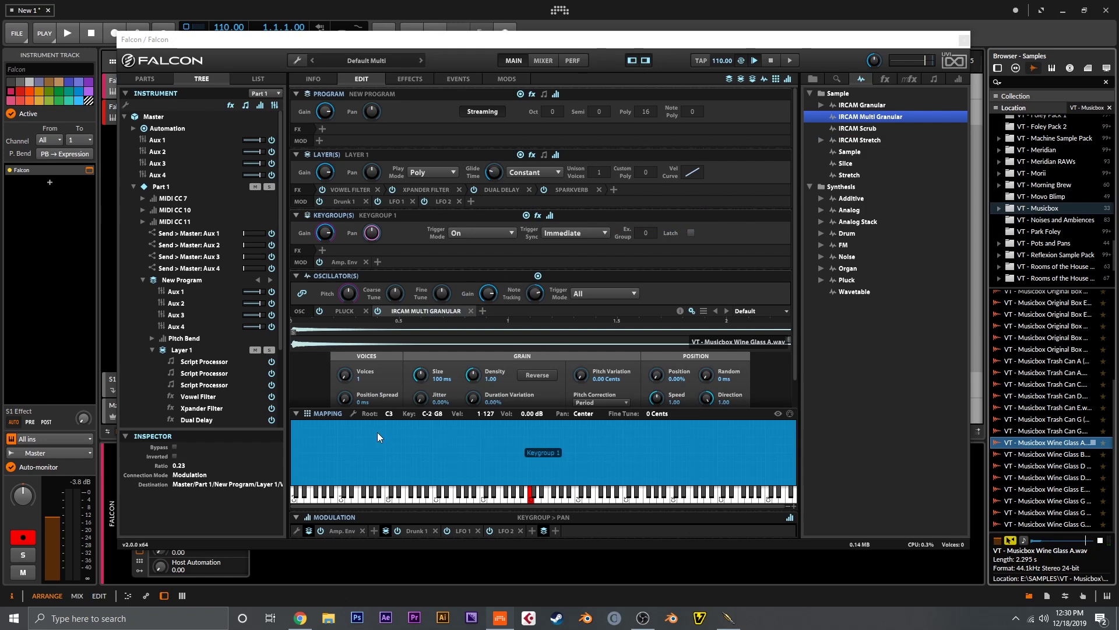
click(306, 292)
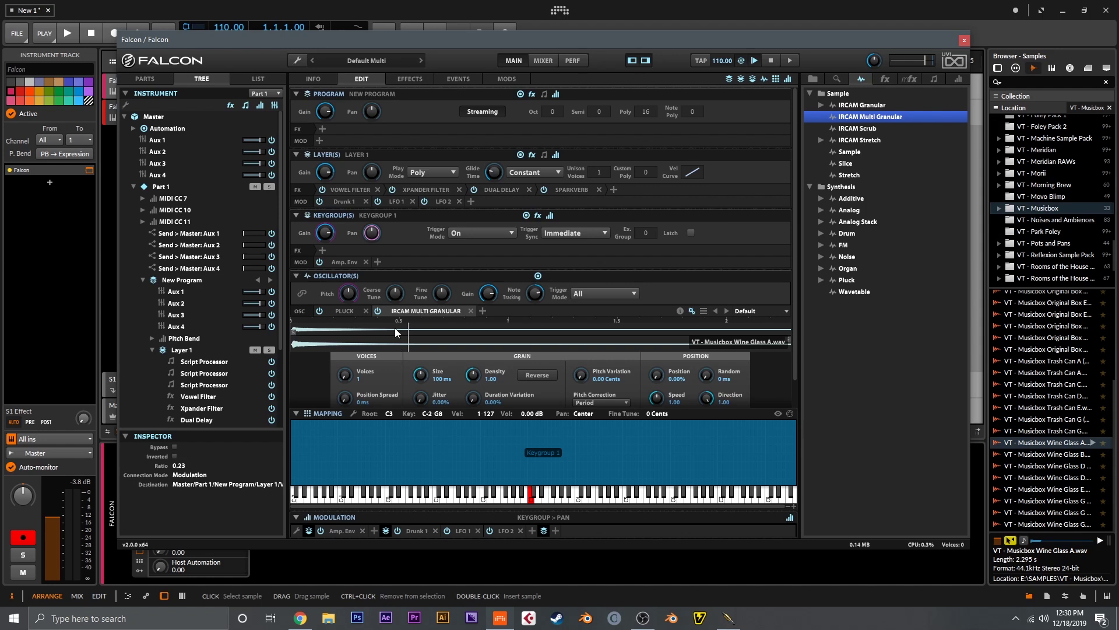
Set the Multi Granular oscillator's root note to A3
mouse_move(352, 295)
double_click(389, 414)
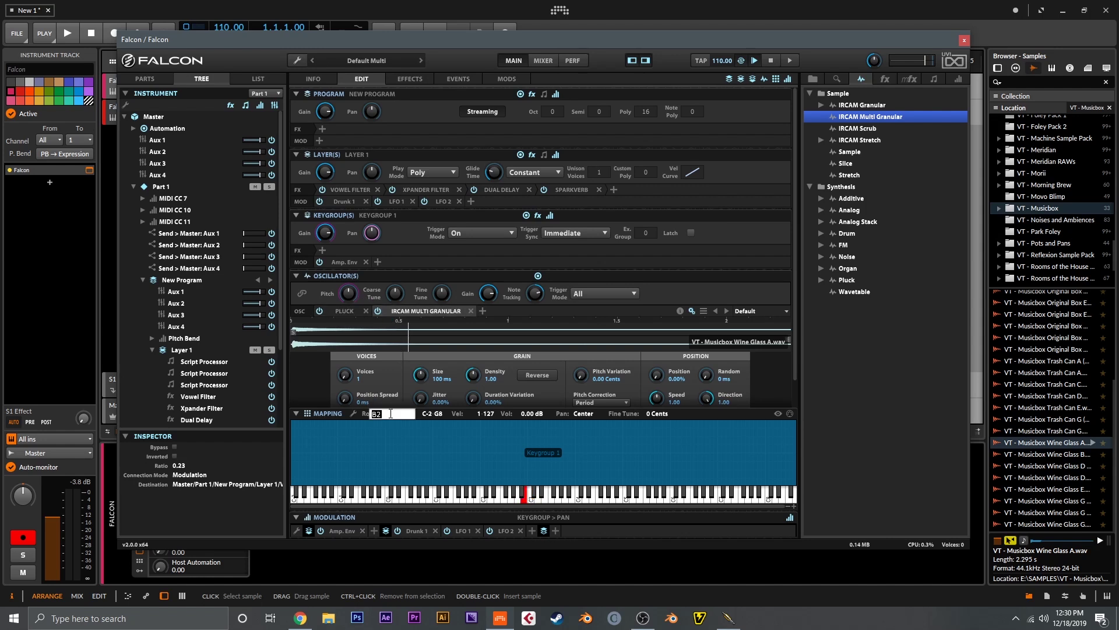
text(a3)
key(Escape)
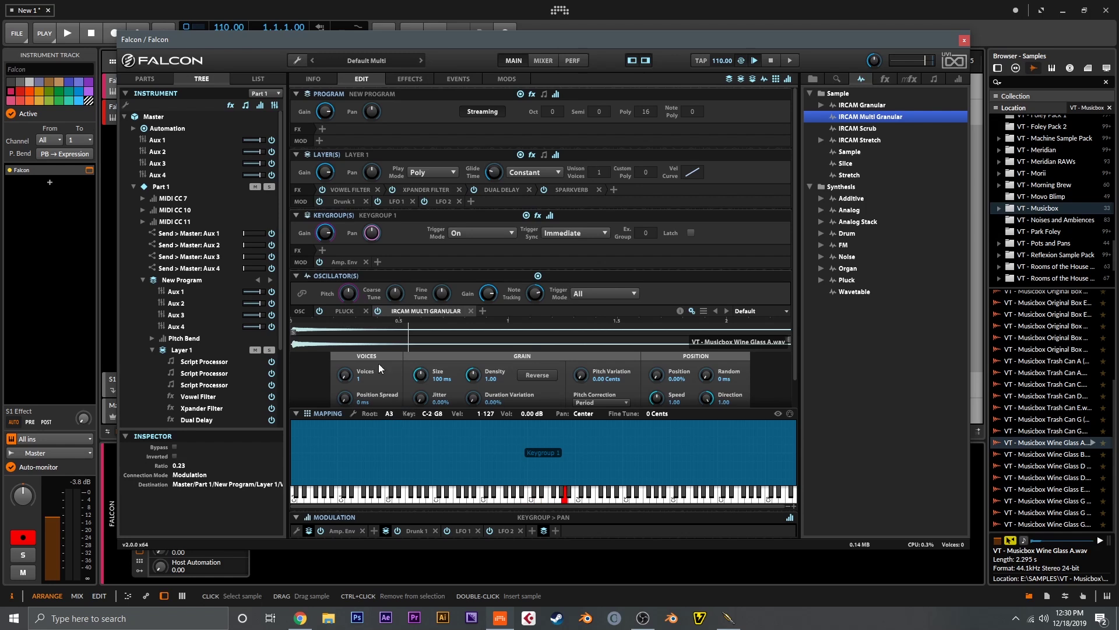
click(347, 309)
click(401, 310)
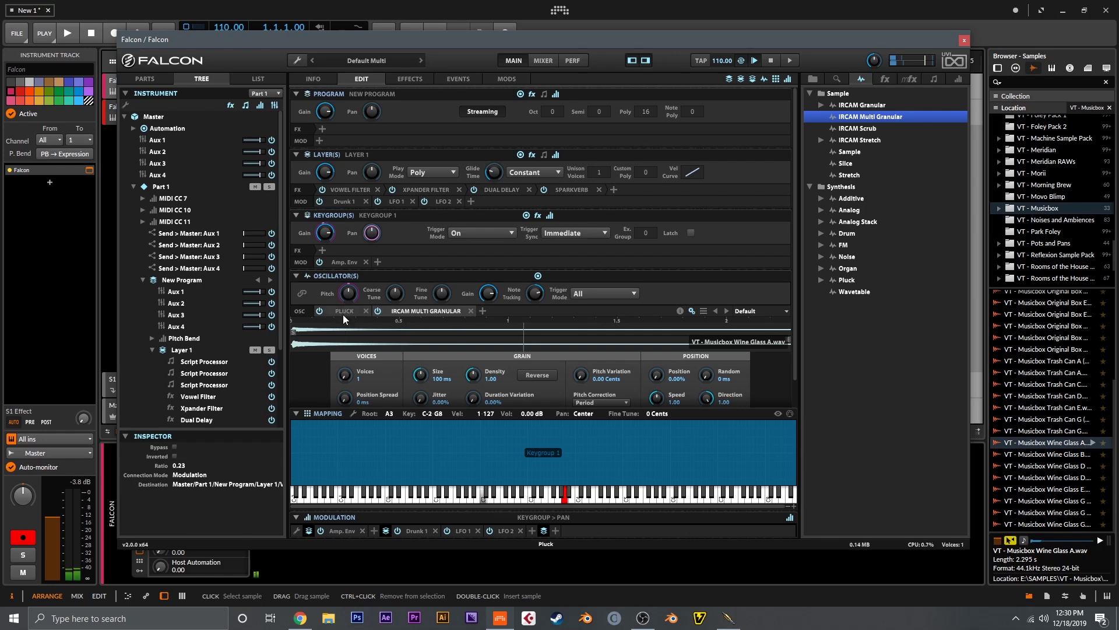
Set the Multi Granular oscillator to 7 voices, with a position spread of 2.29 s and a time spread of 61.60%
drag(349, 376, 368, 266)
scroll(572, 263, down, 1)
drag(345, 369, 361, 248)
drag(361, 390, 351, 313)
Adjust grain size and density (1.45), setting jitter to 40.80%, duration variation to 33.60% and pitch variation to 2.37 cents
drag(417, 354, 422, 319)
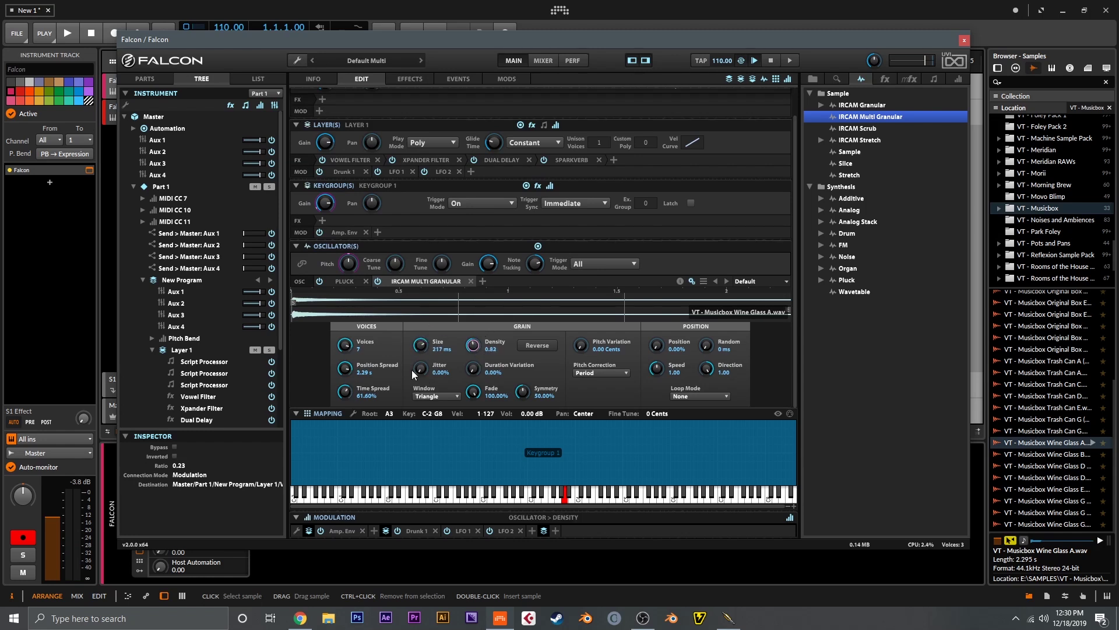
drag(419, 373, 476, 358)
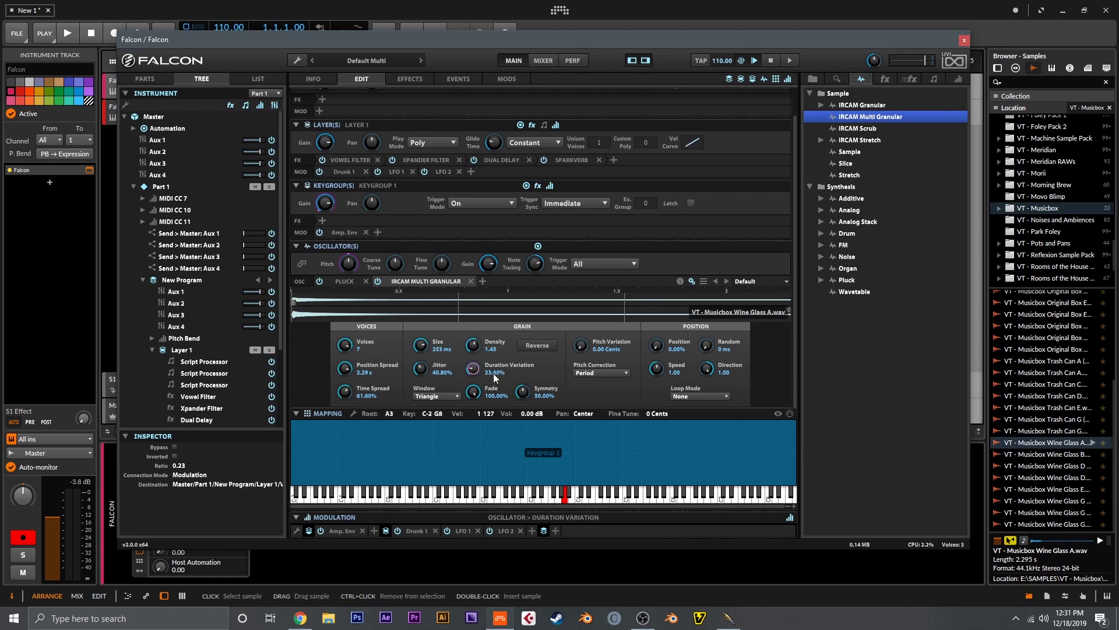
drag(581, 347, 580, 344)
Set the granular position randomization to 184 ms and speed to 0.26, with loop mode Forward
drag(706, 347, 708, 348)
drag(695, 269, 692, 229)
drag(656, 388, 659, 404)
click(691, 399)
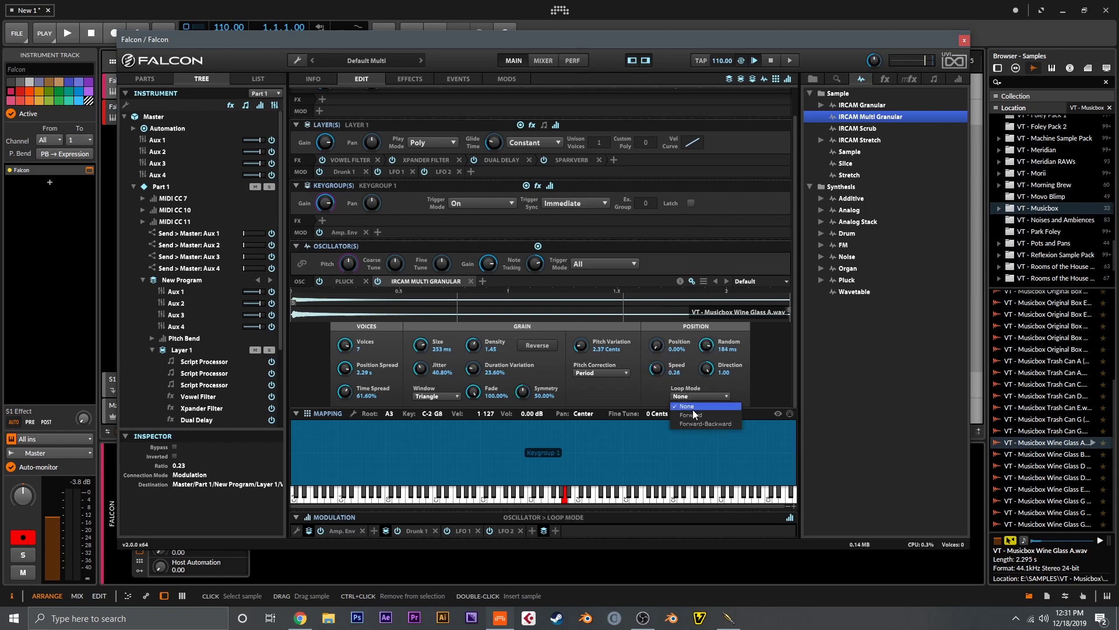
click(692, 415)
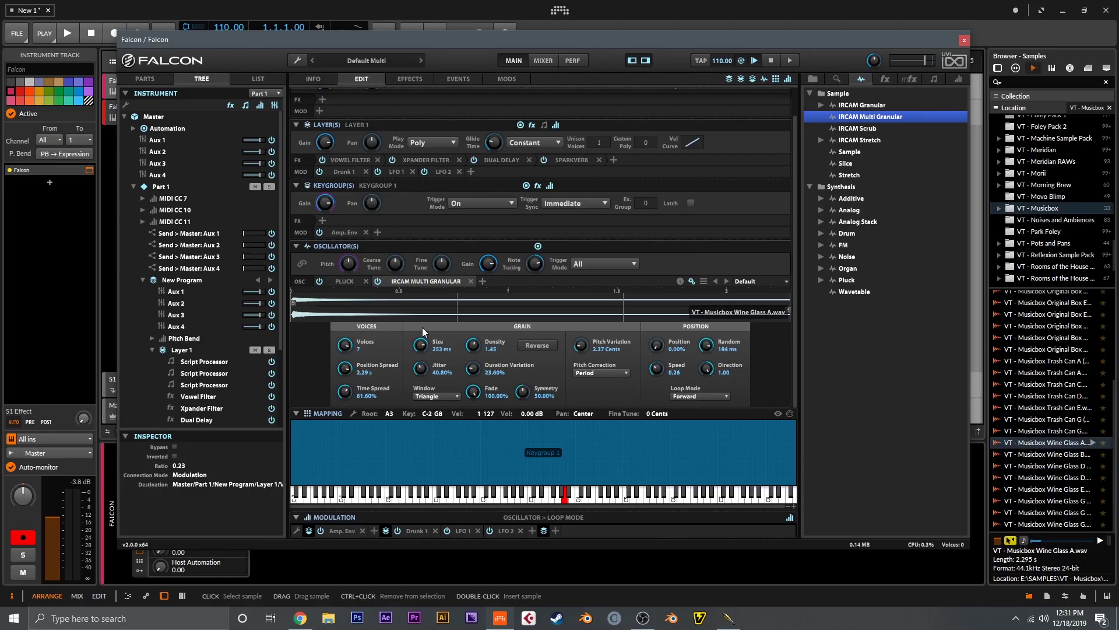
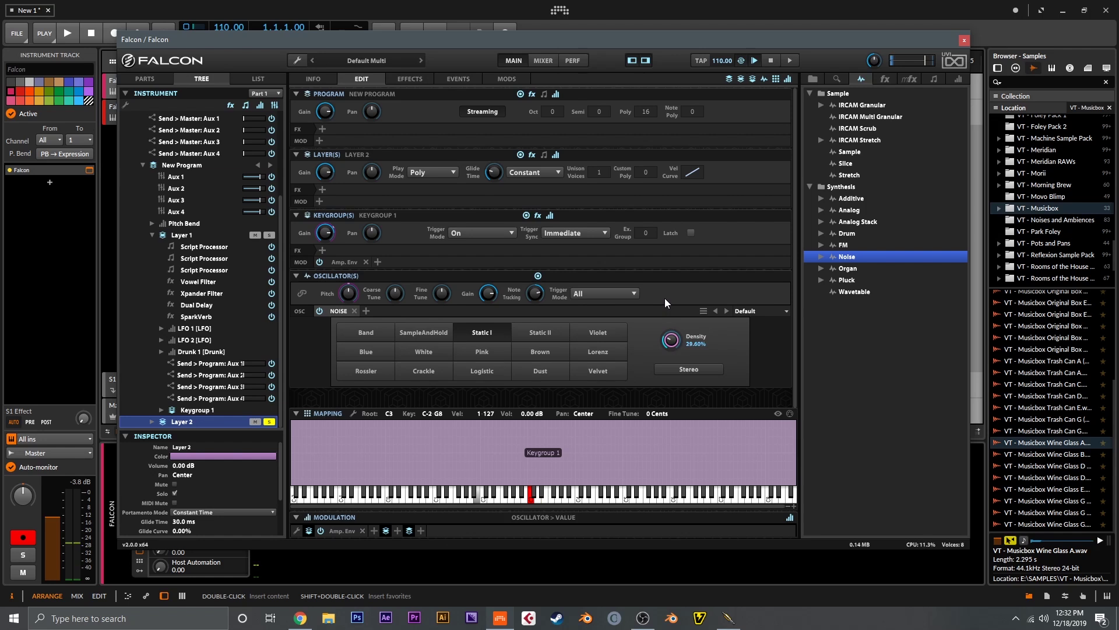
Switch Layer 2's noise to Static II and adjust its density, and add a second Noise oscillator set to Pink with lowered gain
click(548, 333)
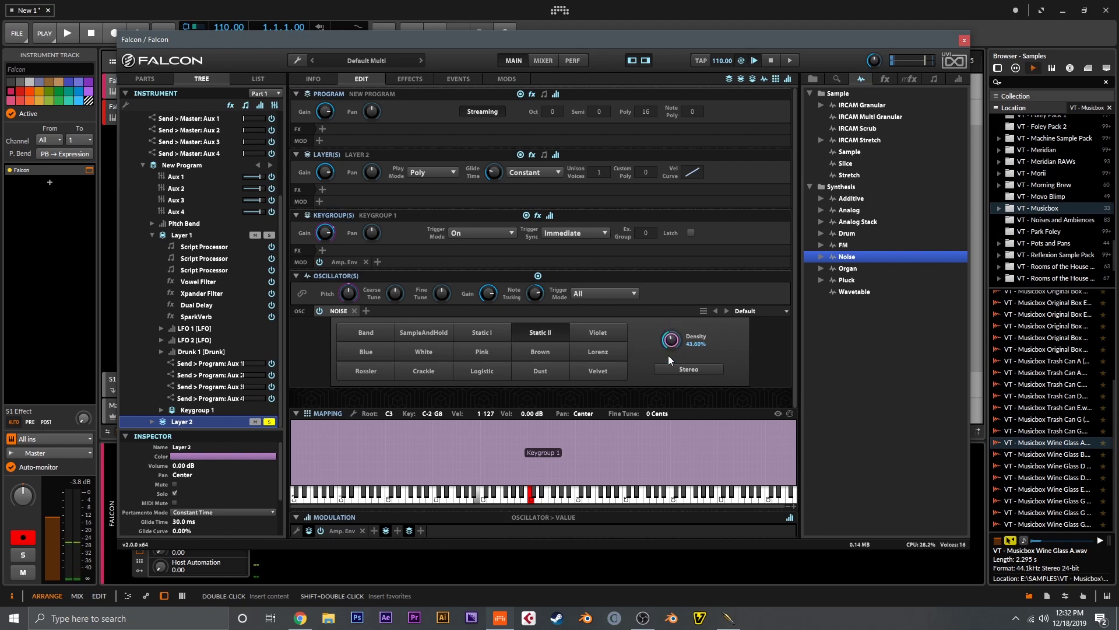
drag(669, 347, 669, 338)
drag(847, 262, 354, 310)
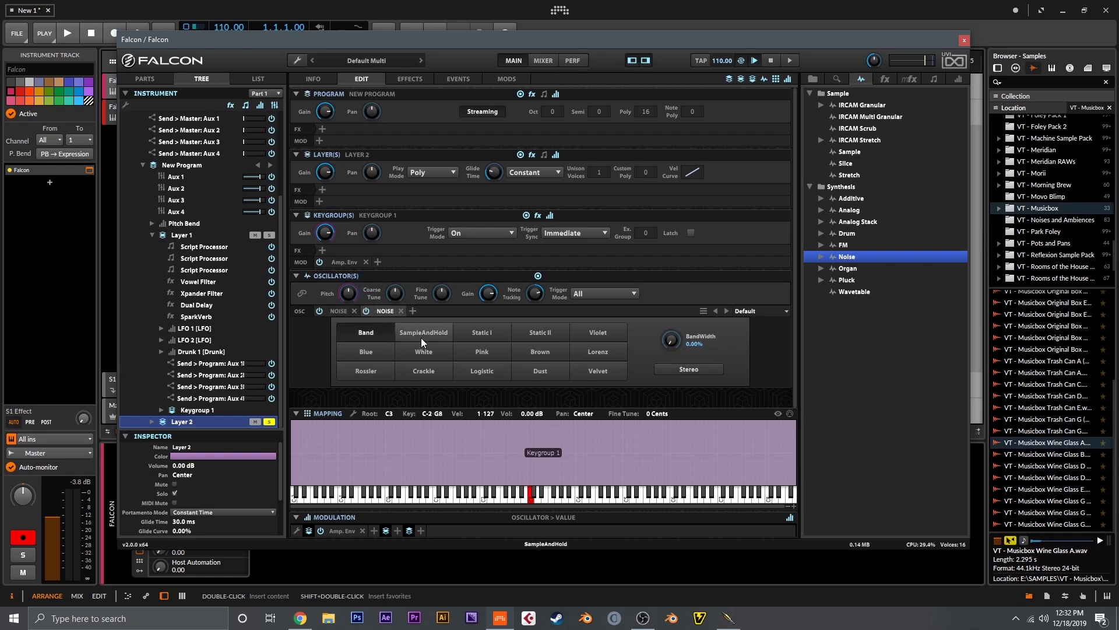
click(469, 354)
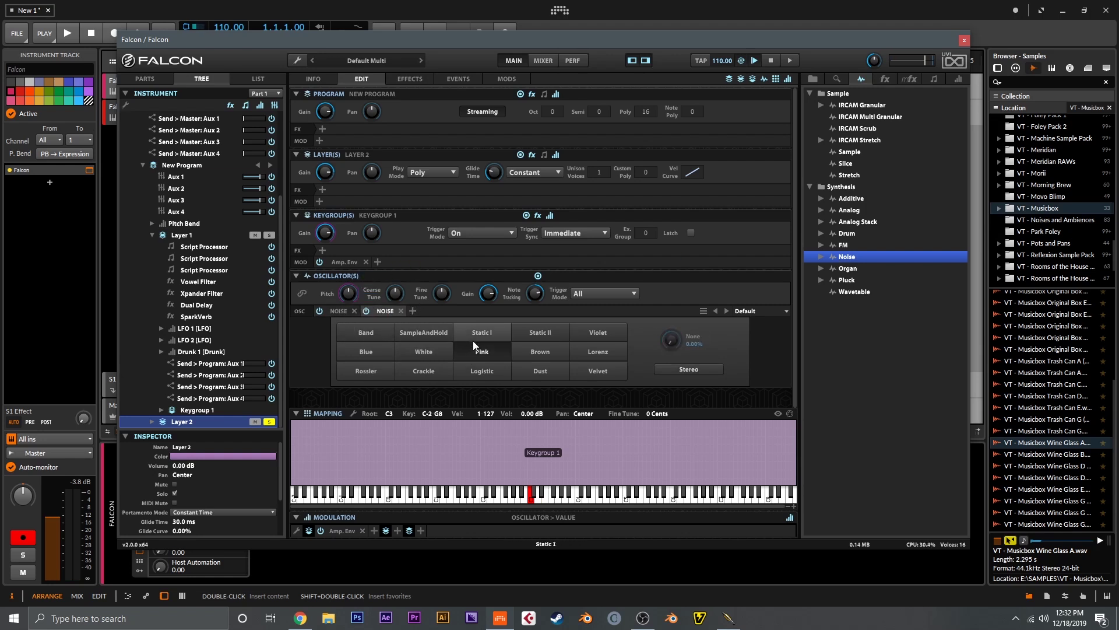
drag(490, 292, 502, 377)
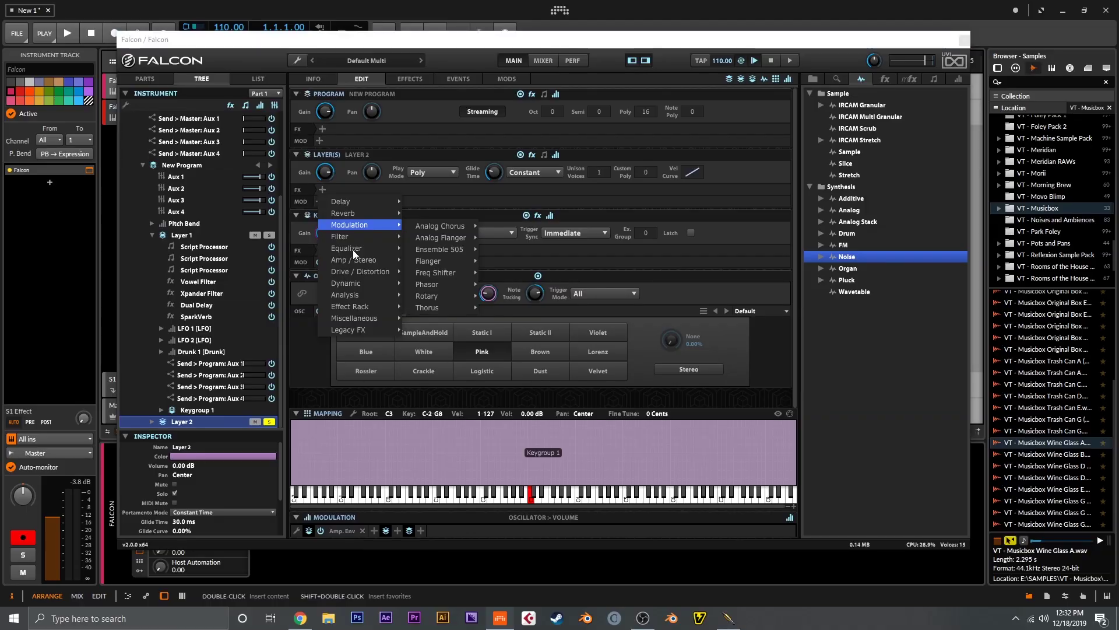
Add a Digital Eq with the Default preset to Layer 2's effects
mouse_move(380, 253)
mouse_move(437, 287)
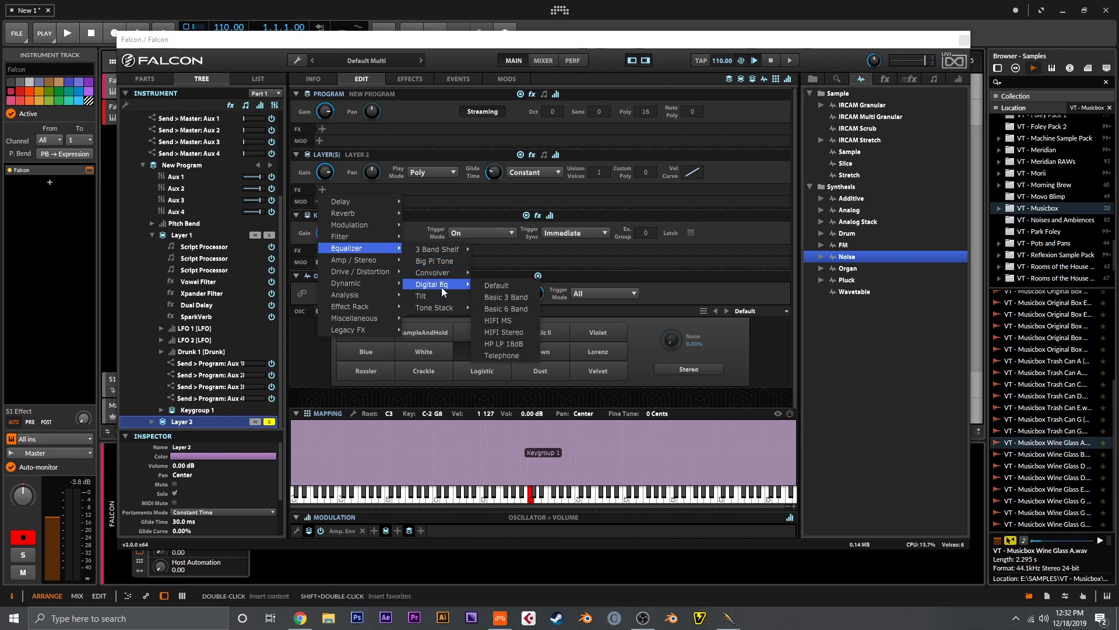
click(477, 286)
Shape Layer 2's Digital Eq with low and high cutoffs and extra bands, including a 2.02 dB peak at 5.84 kHz
drag(311, 263, 485, 259)
click(766, 260)
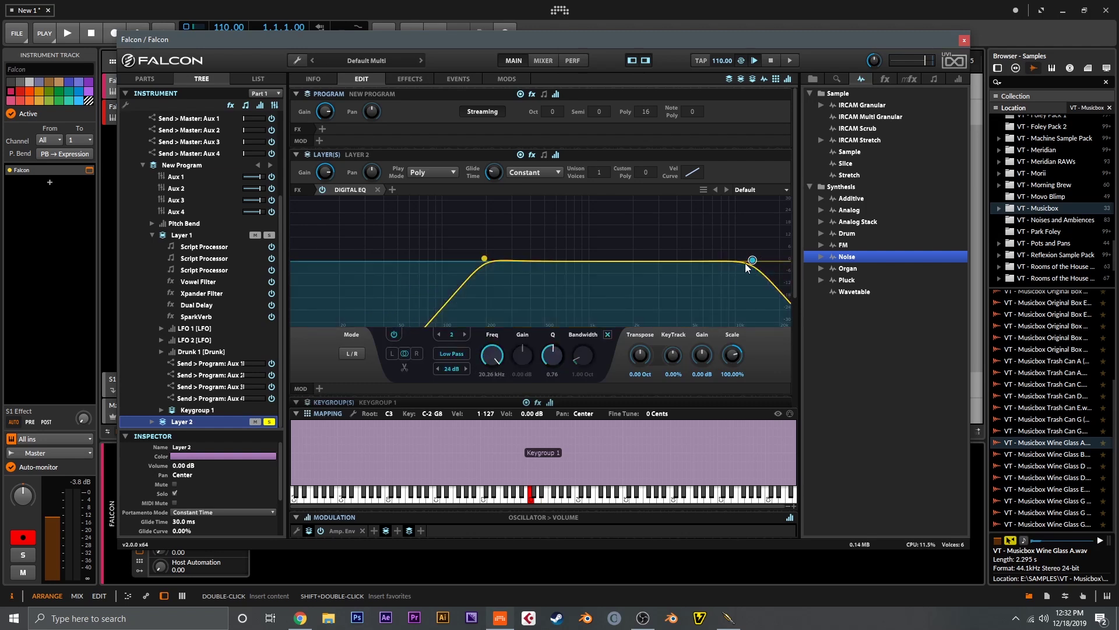
drag(764, 266, 692, 266)
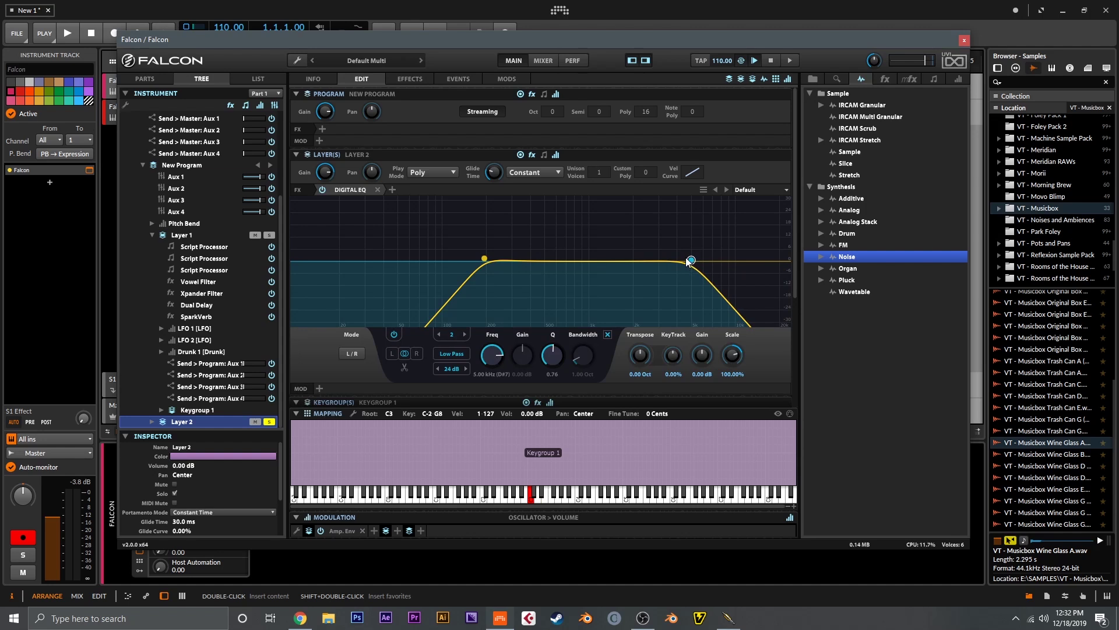
drag(486, 259, 734, 280)
double_click(701, 257)
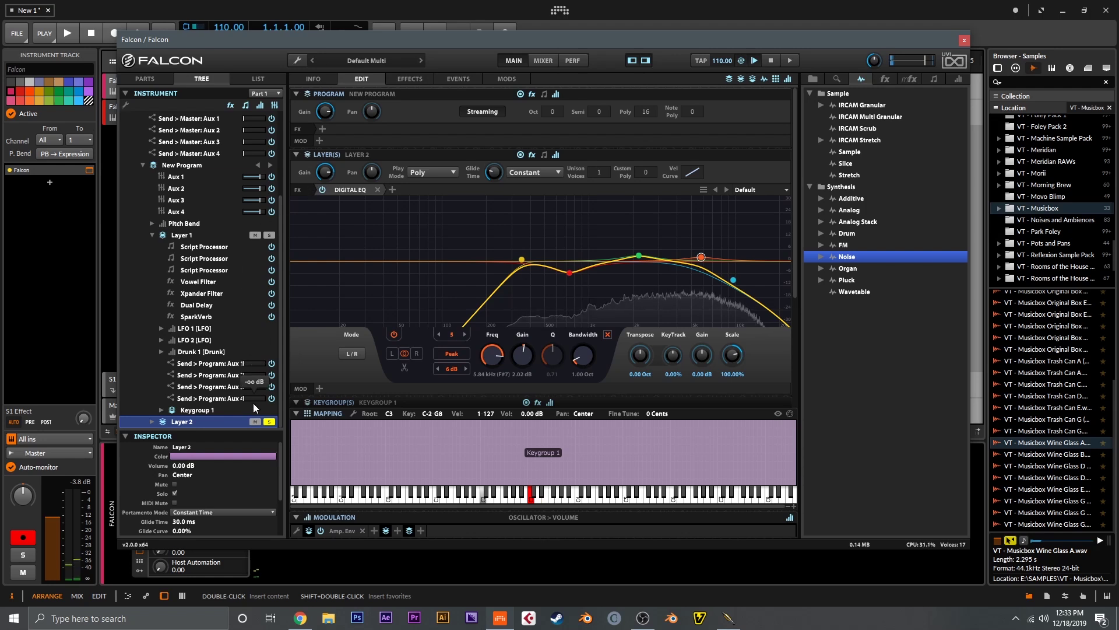
Turn off solo for Layer 2 and lower its gain to -4.69 dB
click(270, 422)
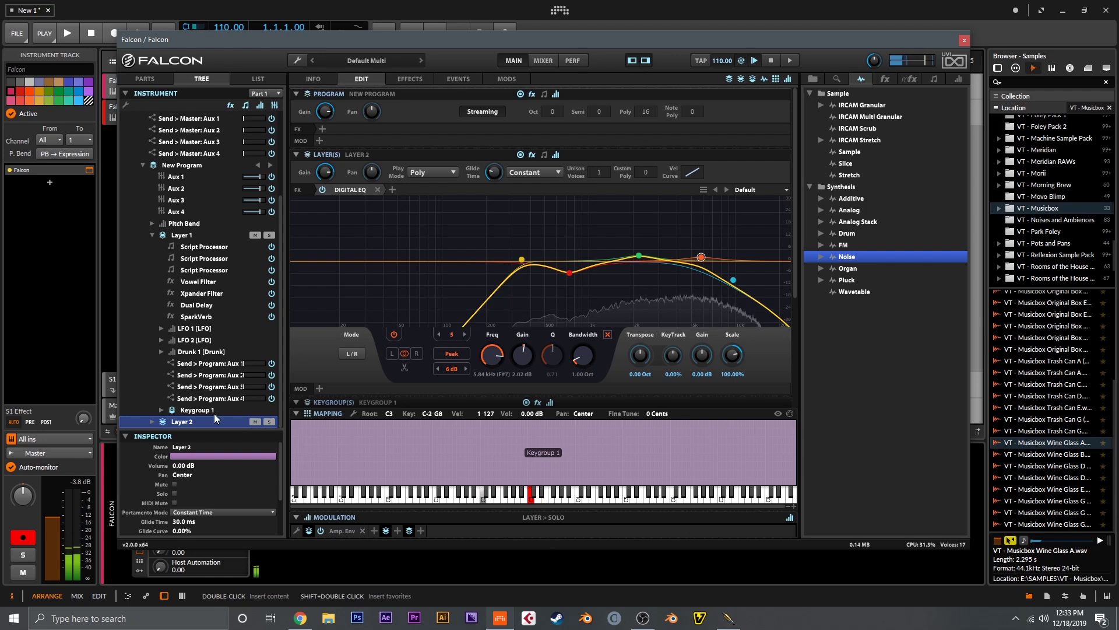
drag(306, 173, 333, 179)
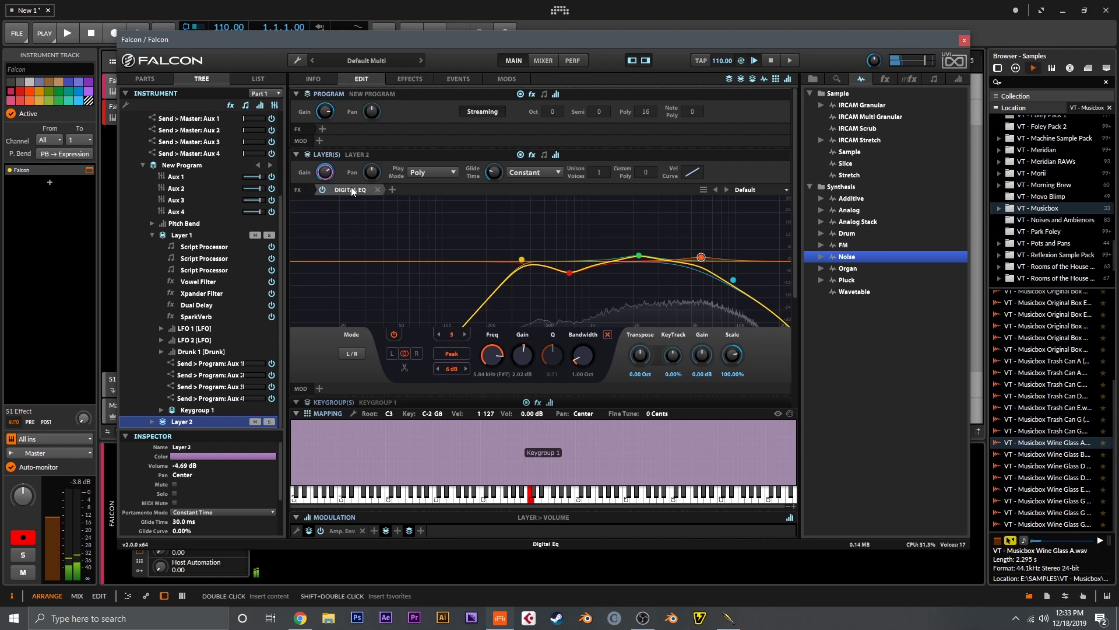
Add a third layer to the New Program node in the instrument tree
mouse_move(264, 191)
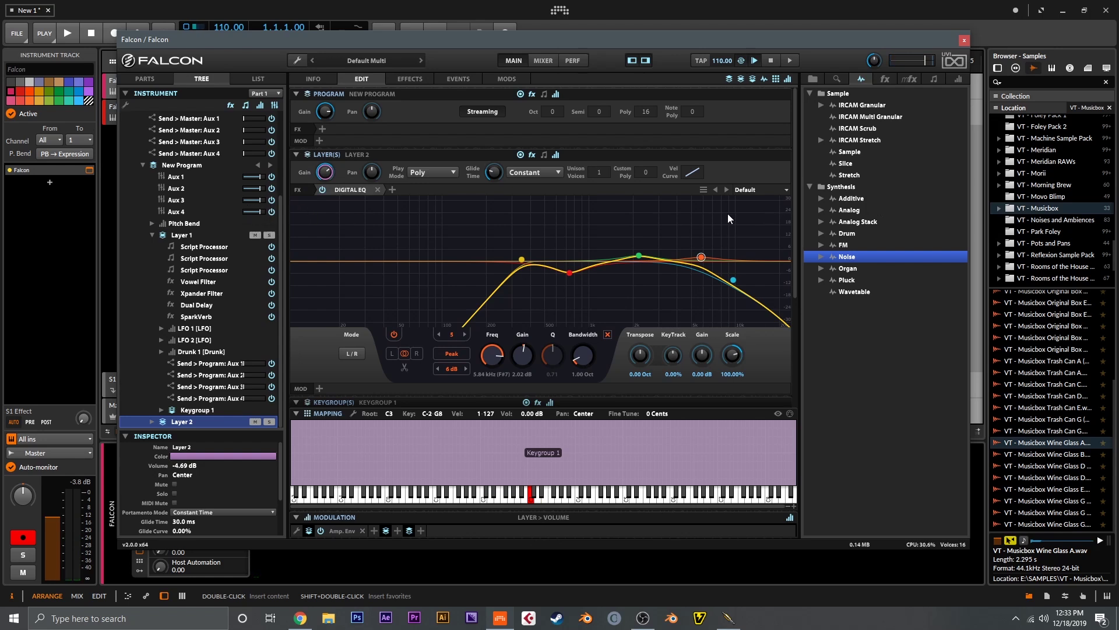
click(471, 82)
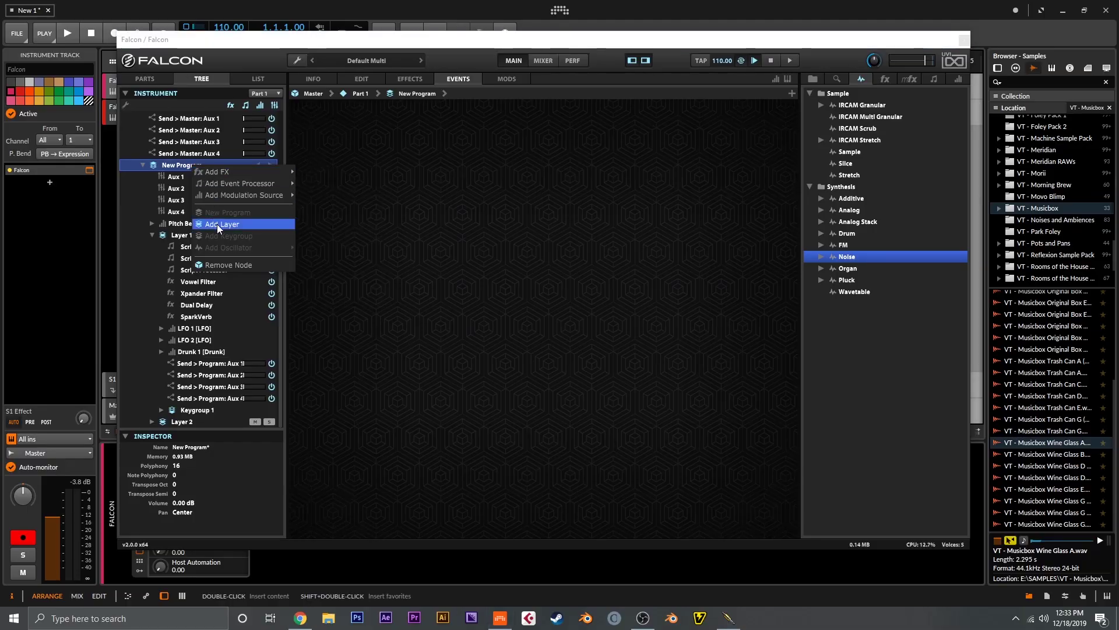
click(217, 224)
Rename Layer 2 as Noise and Layer 1 as Pluck and Grain
click(186, 410)
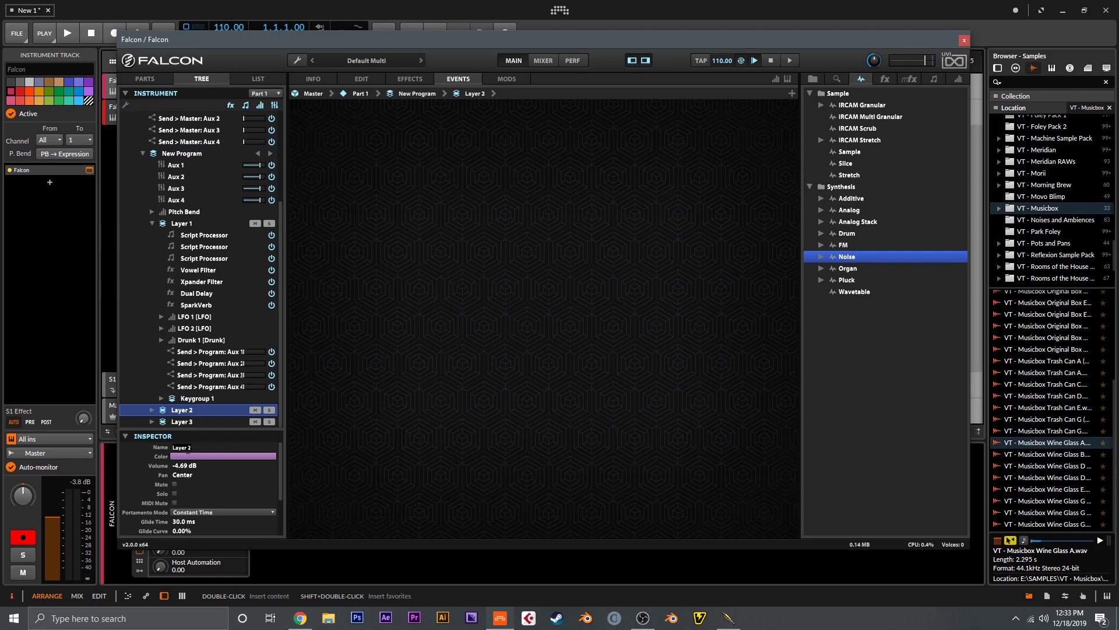
text(Noise)
click(184, 224)
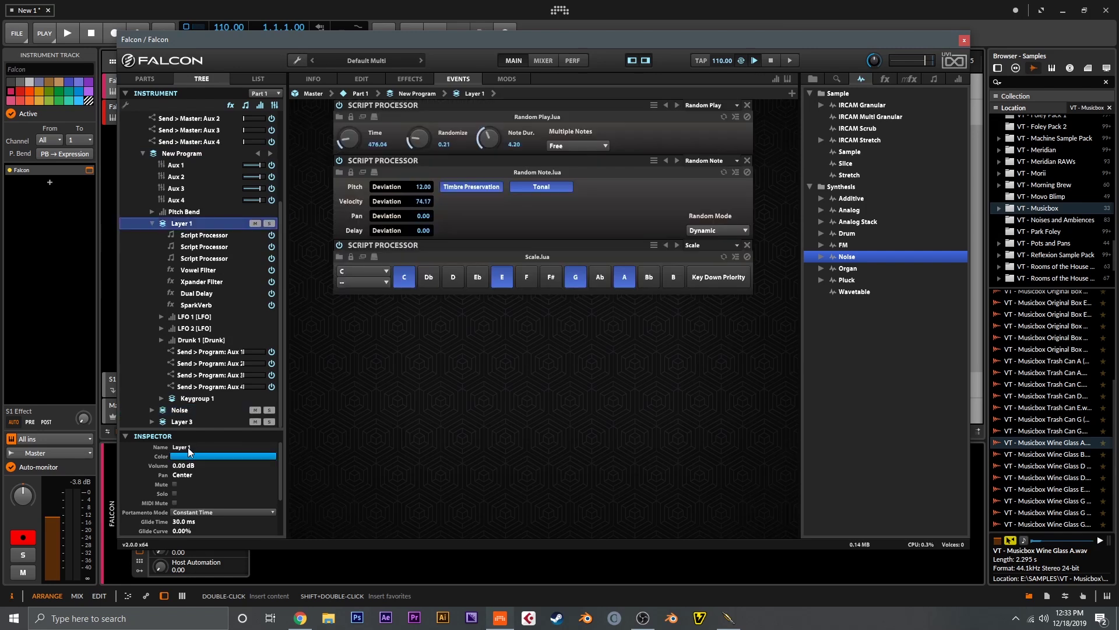
click(185, 447)
text(Pluck and Grain)
key(Return)
Rename Layer 3 as Sine
click(187, 420)
right_click(184, 418)
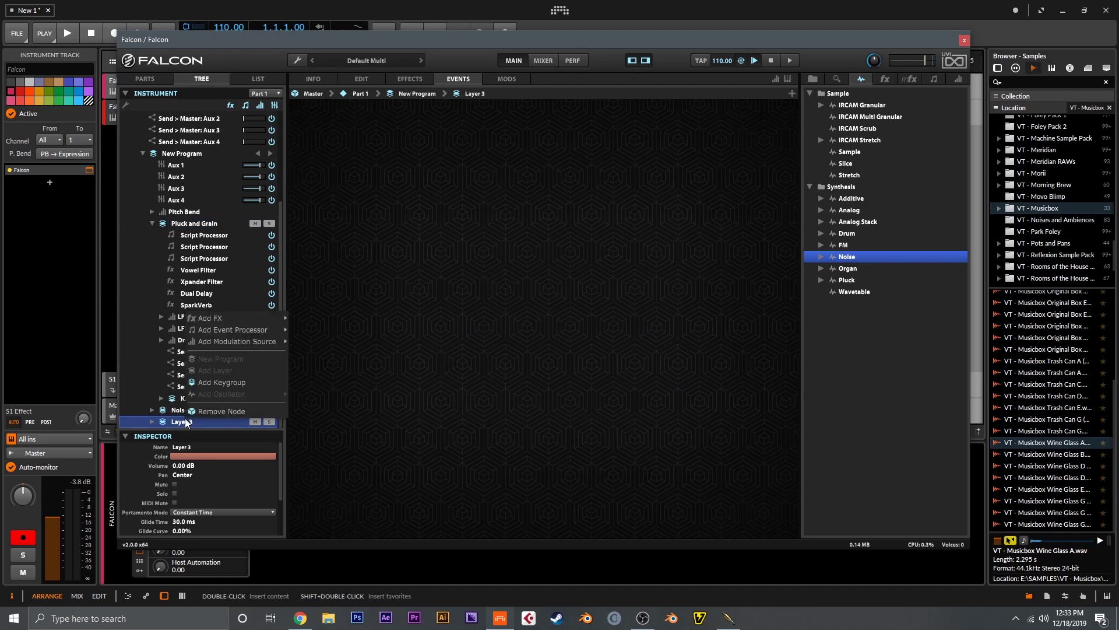
click(179, 446)
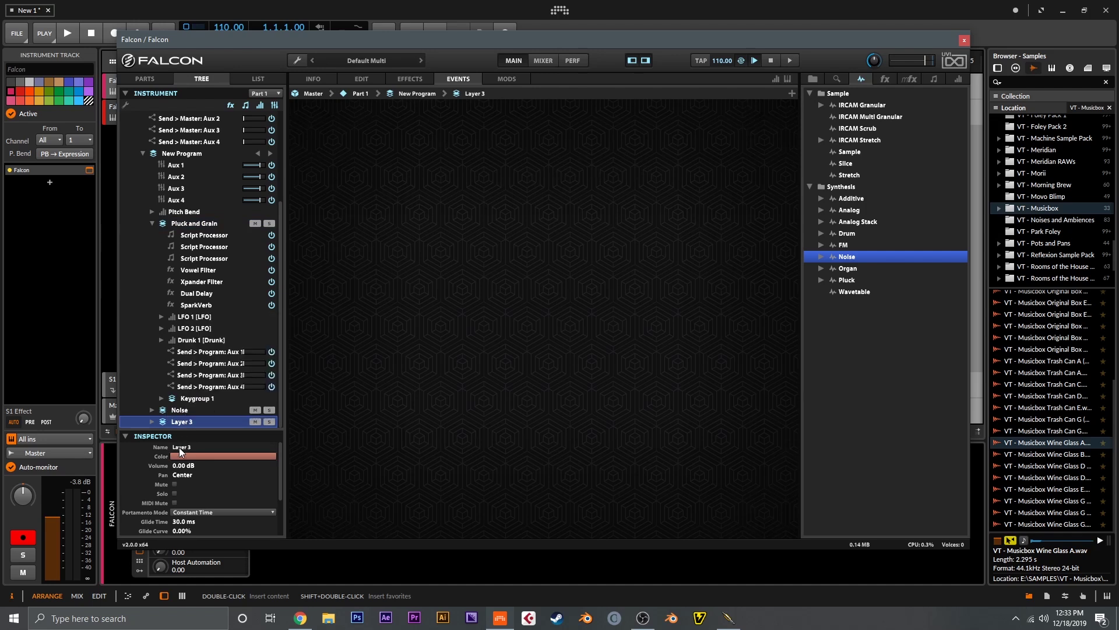
text(Sl)
Add an Analog oscillator to the Sine layer in a new keygroup
click(389, 74)
click(377, 82)
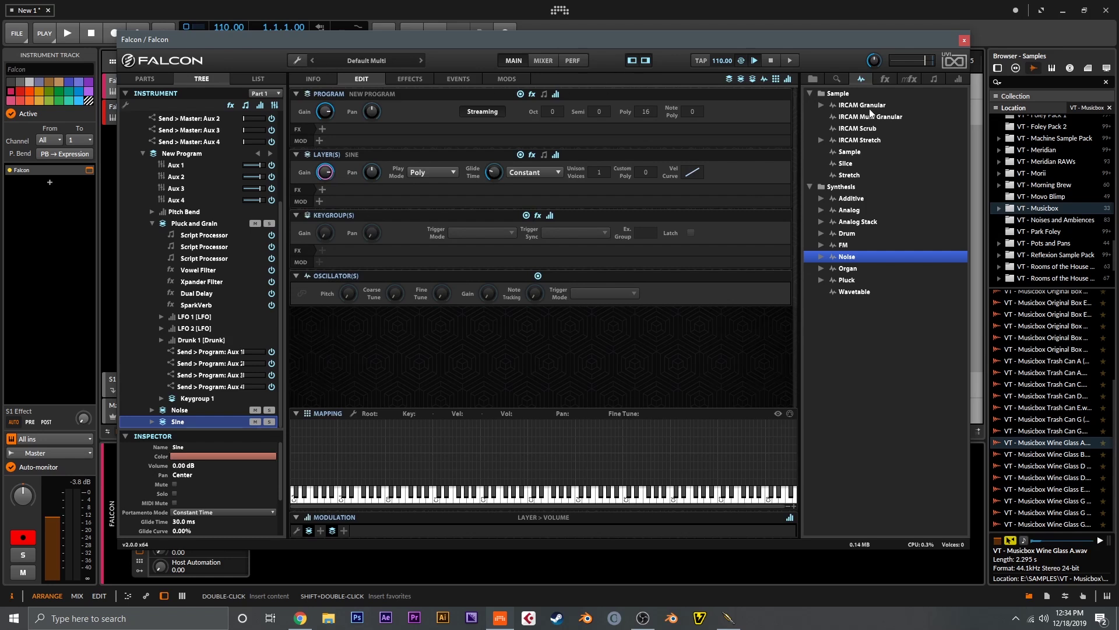
click(851, 211)
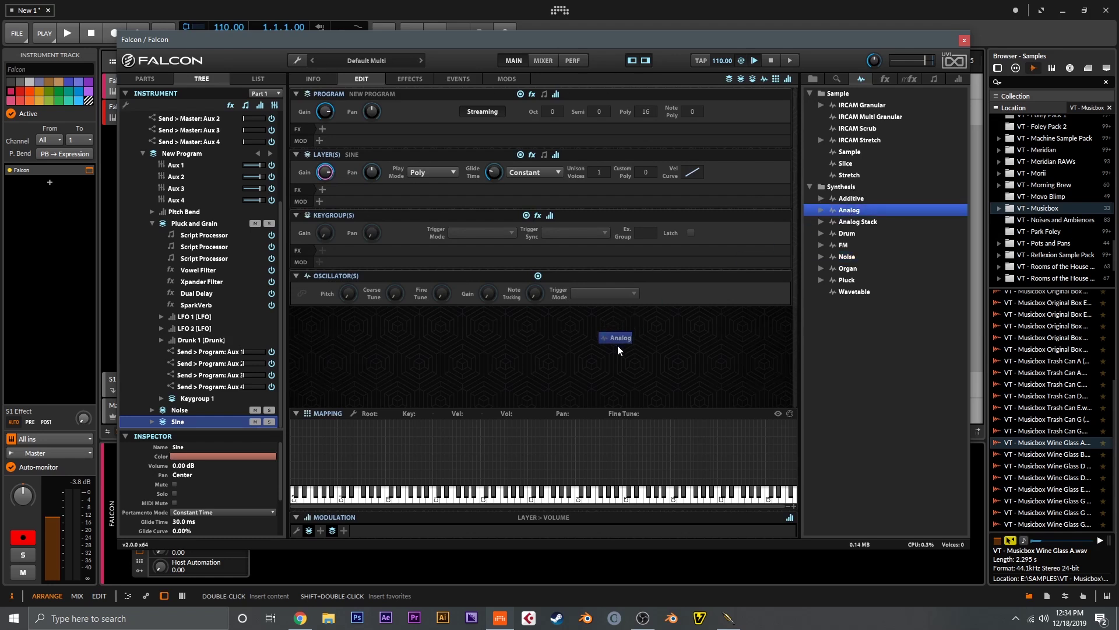
drag(557, 417, 554, 422)
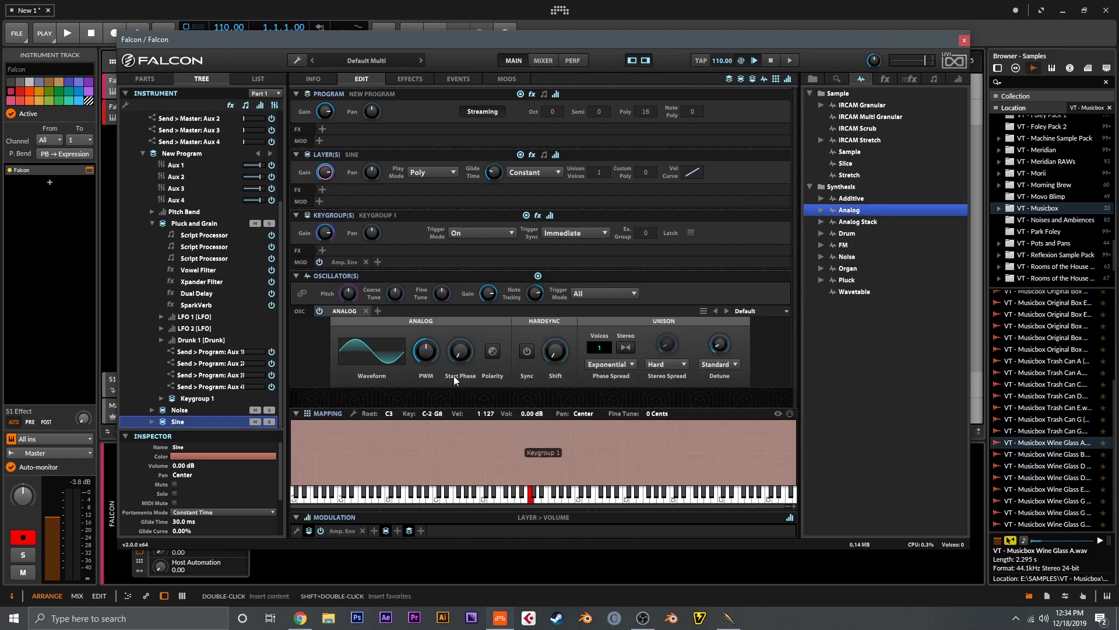
Set the Sine layer's amp envelope to 0% sustain, 608 ms decay and 377 ms release
click(346, 262)
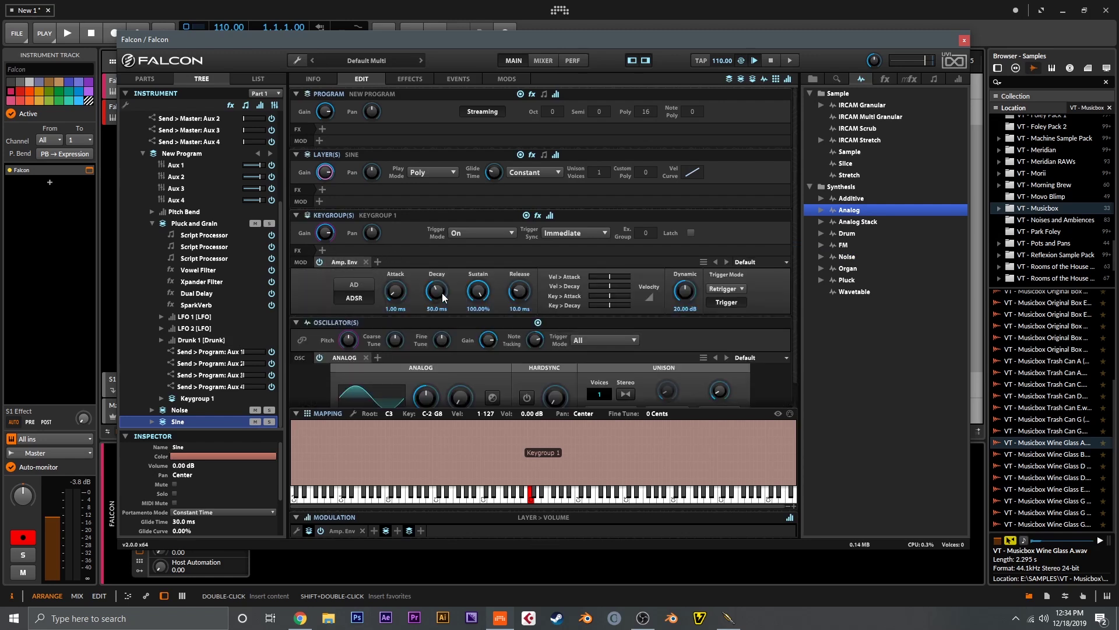
drag(478, 291, 484, 382)
drag(436, 291, 435, 272)
drag(512, 291, 505, 233)
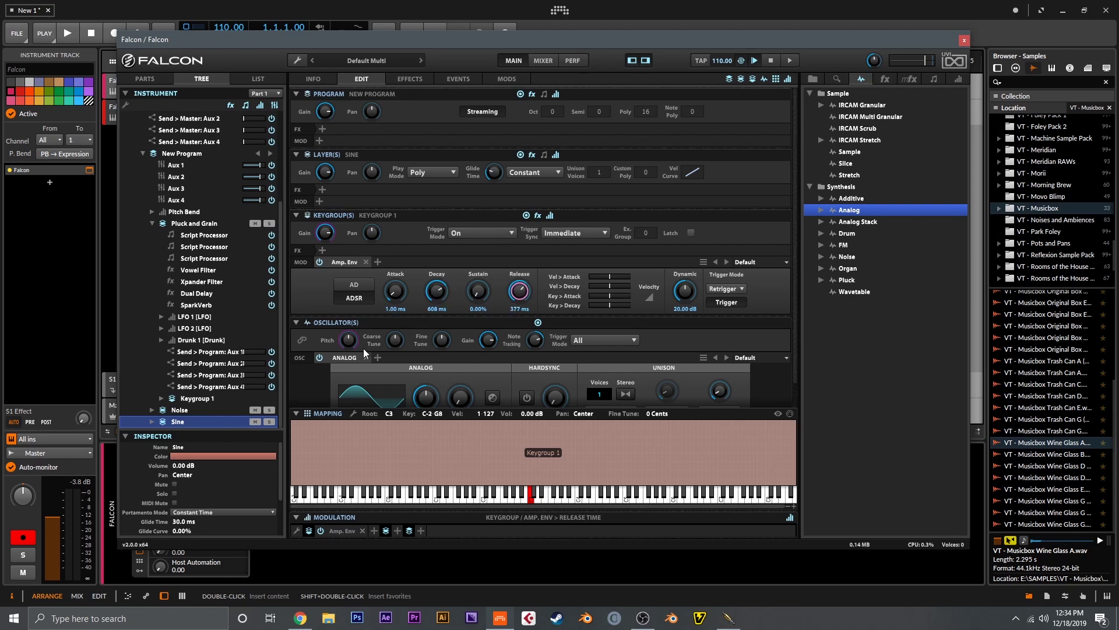
Raise the coarse tuning of the Sine layer's Analog oscillator
click(349, 341)
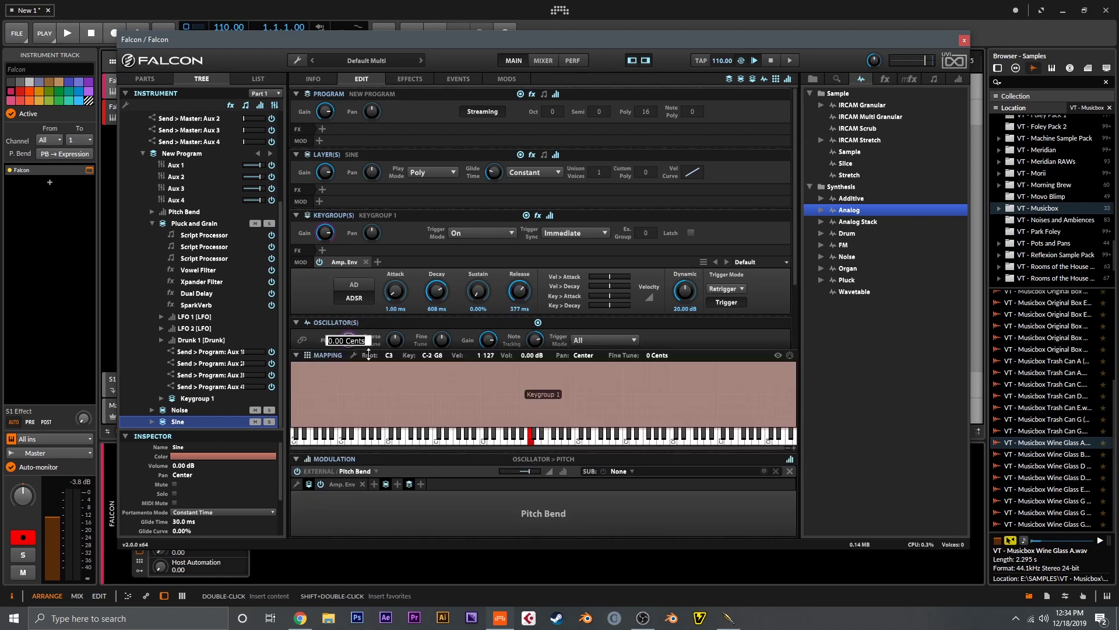
drag(401, 341, 401, 337)
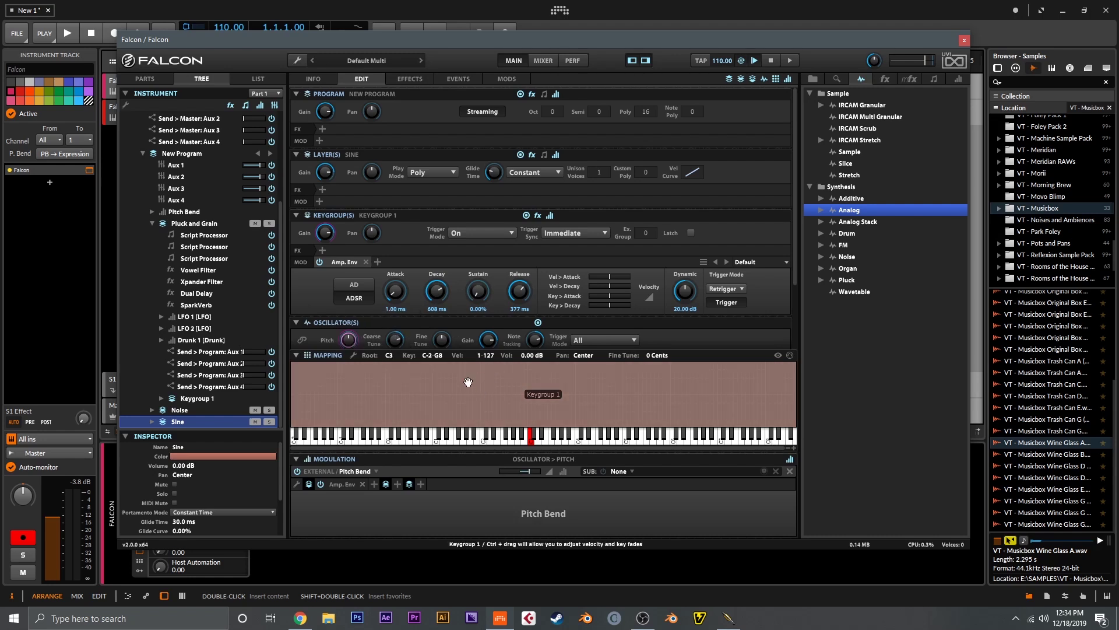
scroll(758, 291, down, 4)
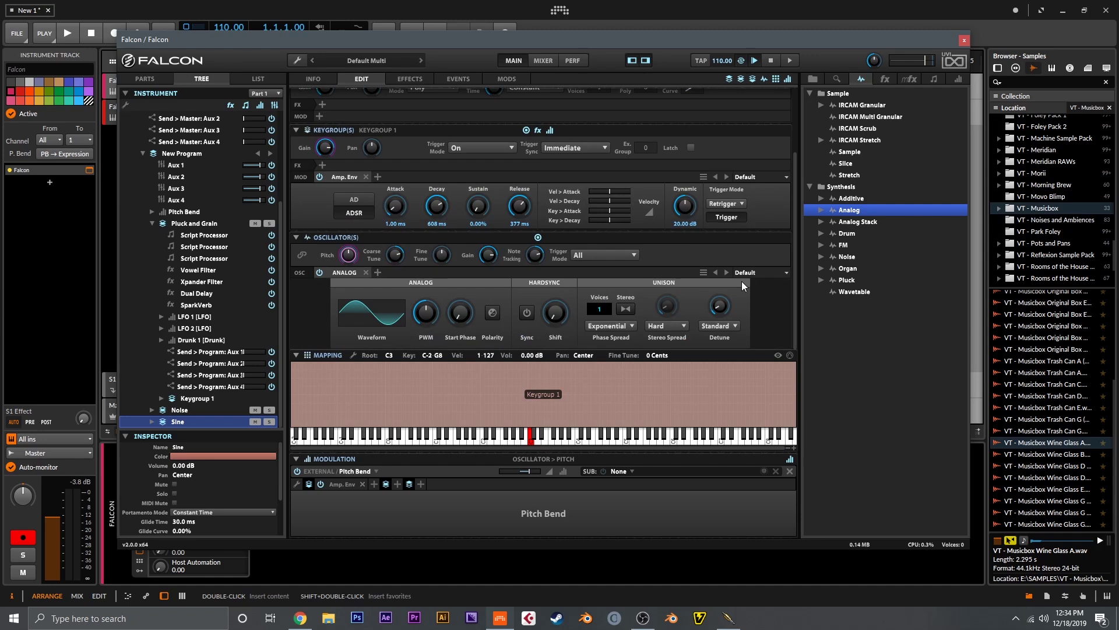
Add the Falcon Punch scripts Random Play, Random Note and Scale, in that order, to the Sine layer's events
click(445, 81)
click(932, 80)
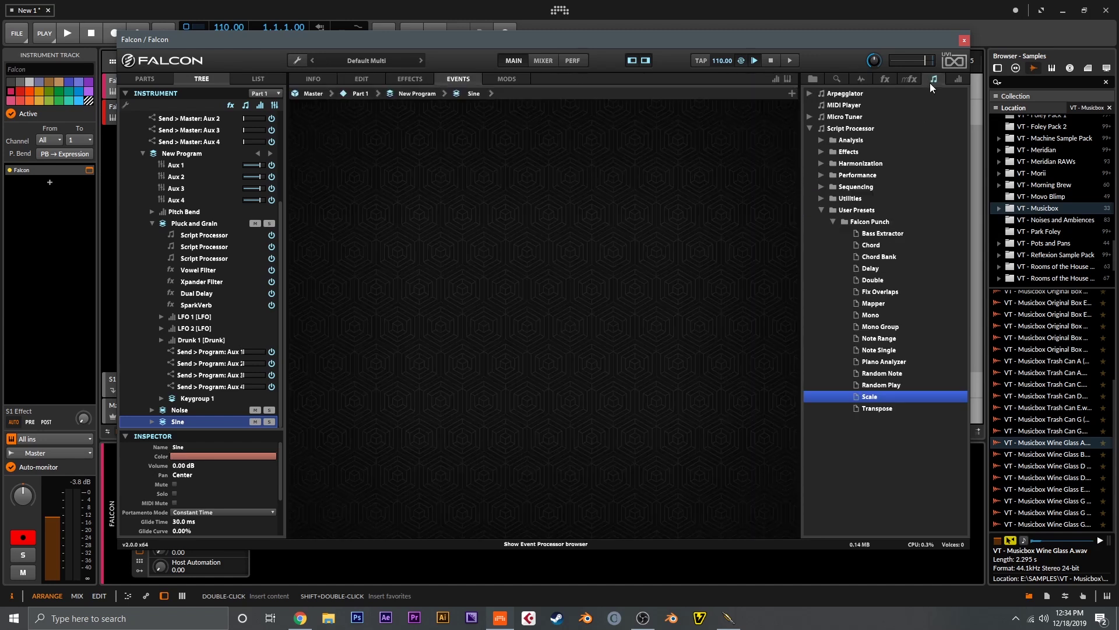
double_click(863, 398)
click(886, 386)
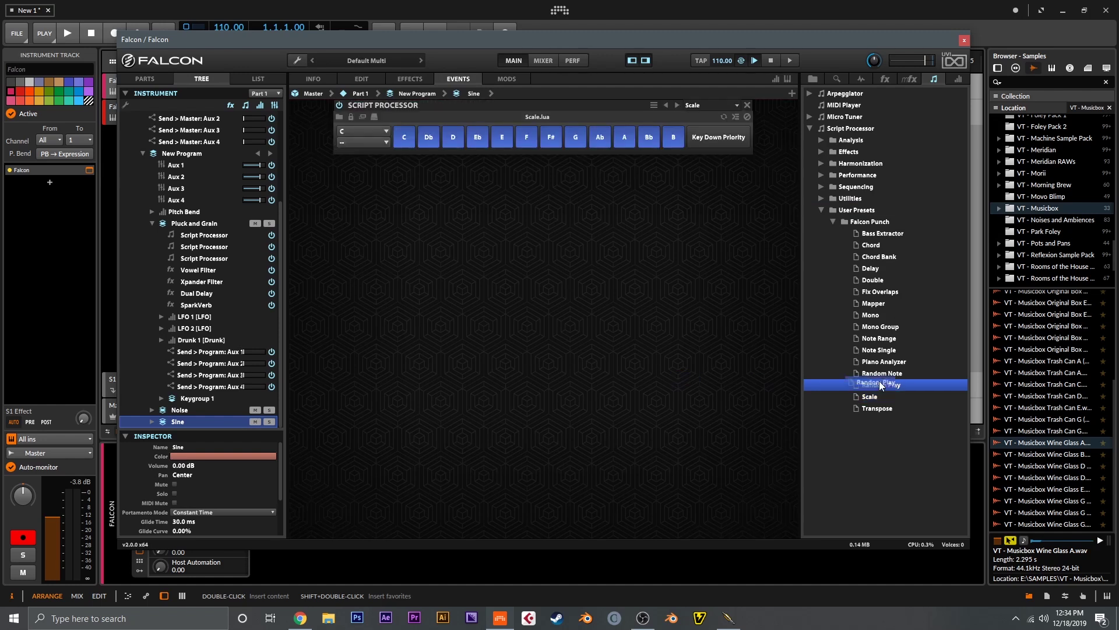
drag(635, 139, 615, 106)
drag(882, 373, 579, 156)
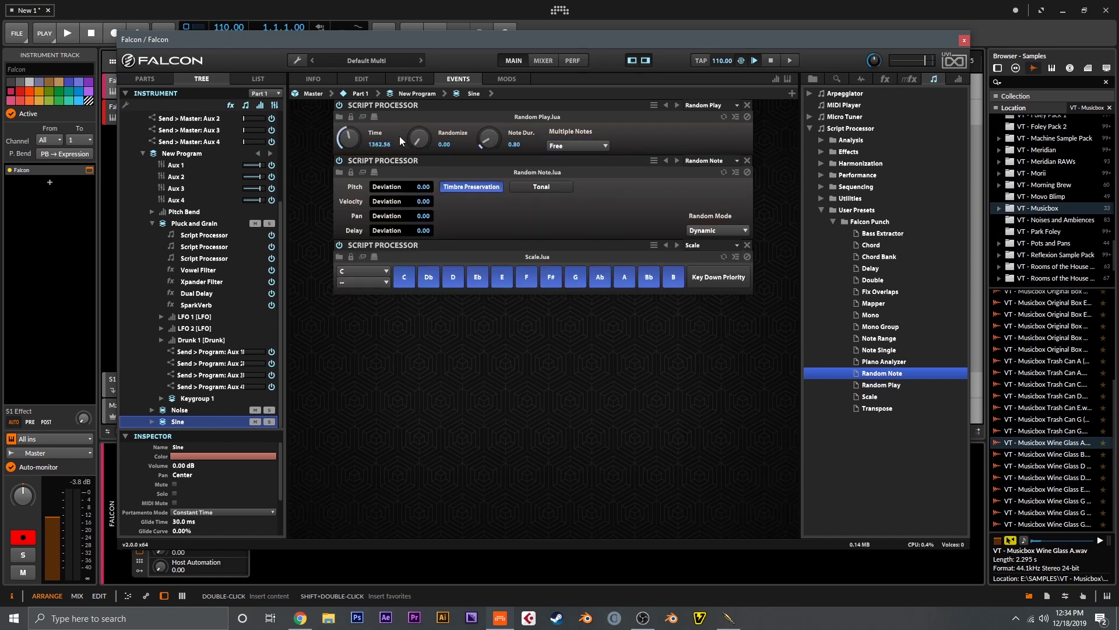
On the Sine layer, set Random Play's Randomize to 0.34 and Random Note's deviations to 12 for pitch and 86.36 for velocity
drag(407, 145, 408, 117)
drag(415, 132, 418, 116)
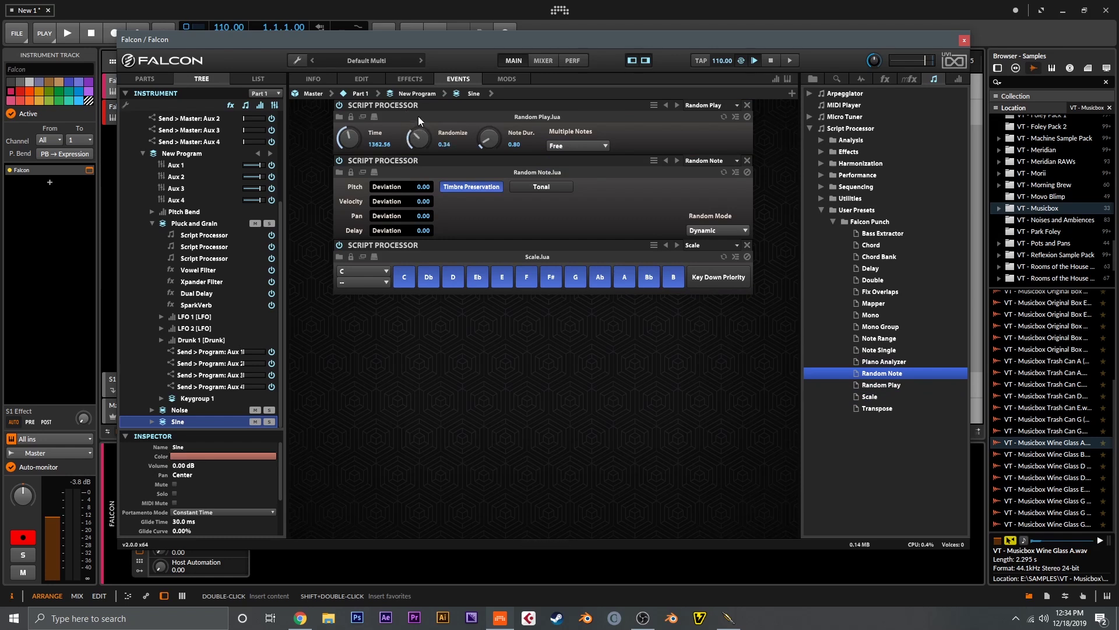
double_click(418, 187)
text(12)
key(Return)
drag(421, 197, 418, 102)
Limit the Sine layer's Scale script to C, E, G and A, matching the Scale script of the Pluck and Grain layer
click(461, 92)
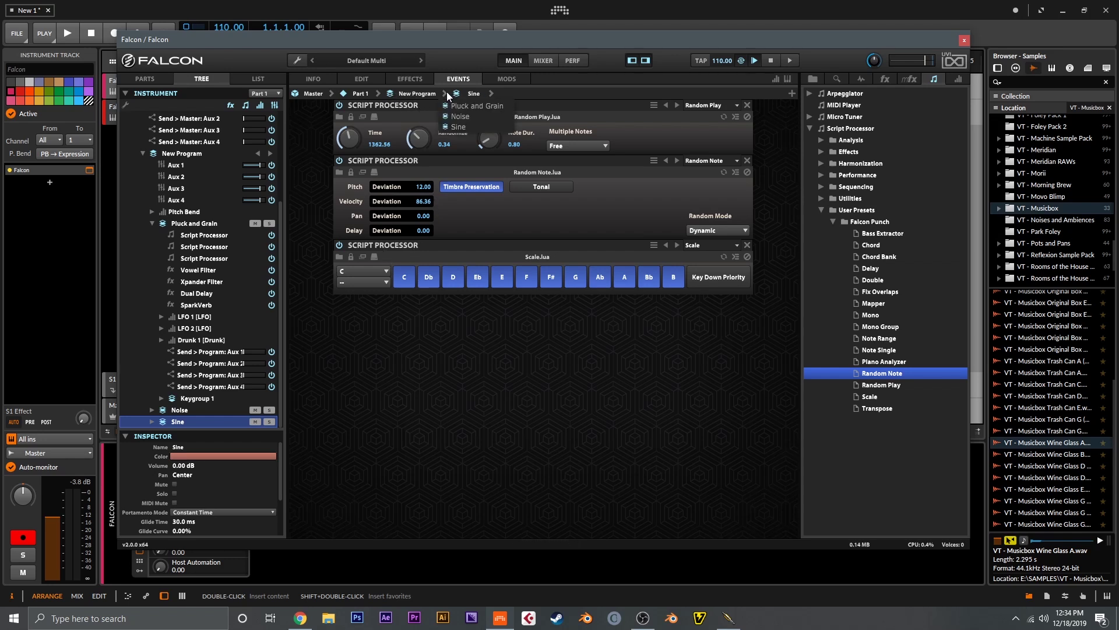
click(452, 105)
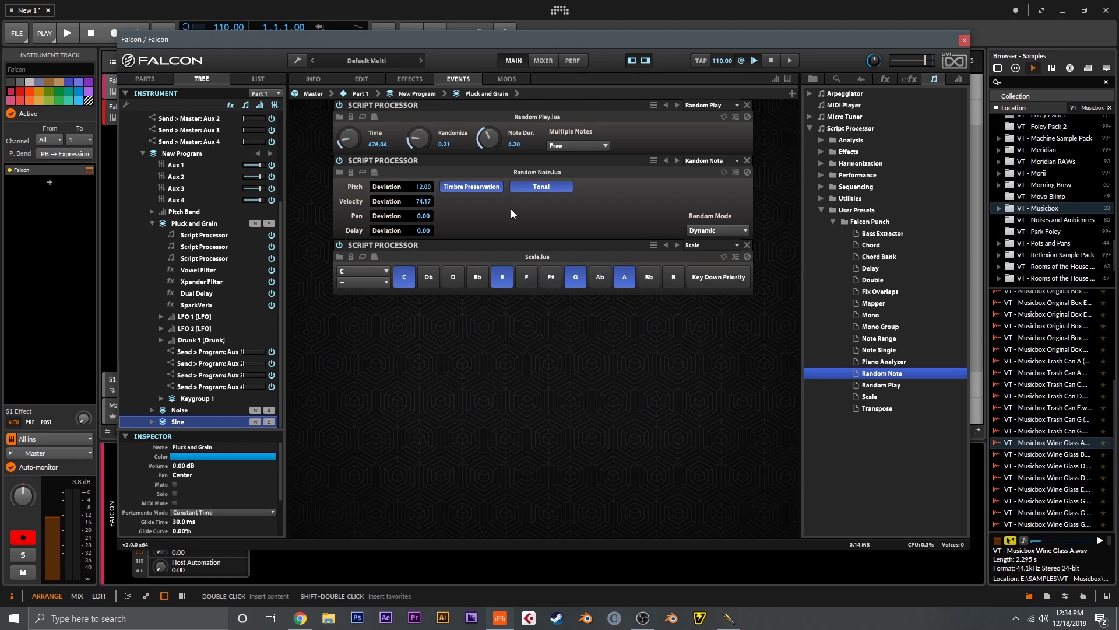
click(444, 93)
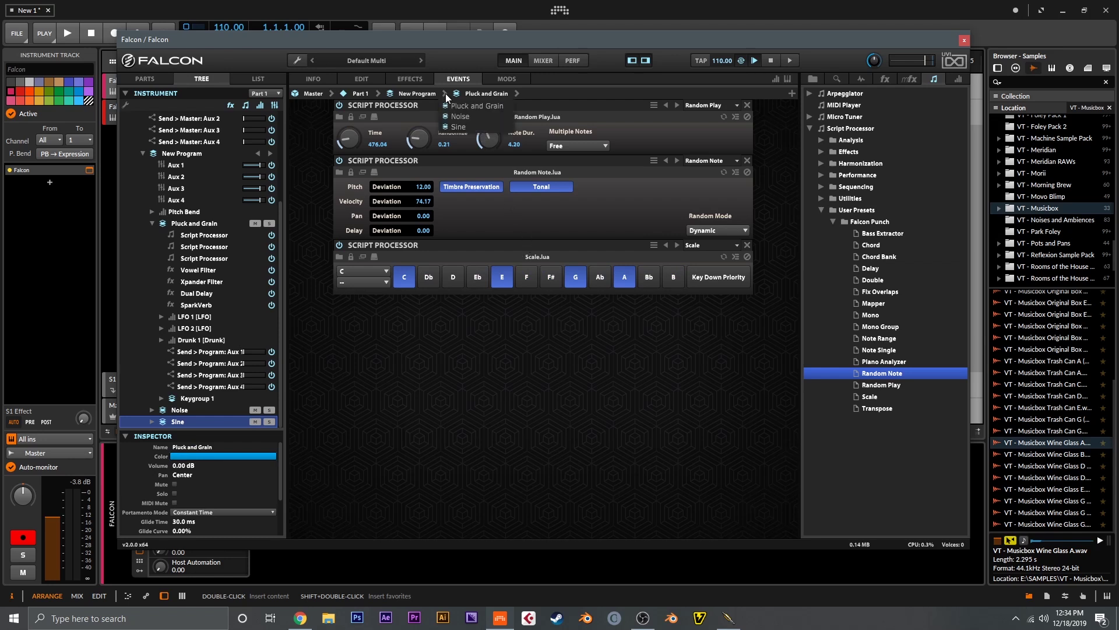
click(464, 126)
click(490, 278)
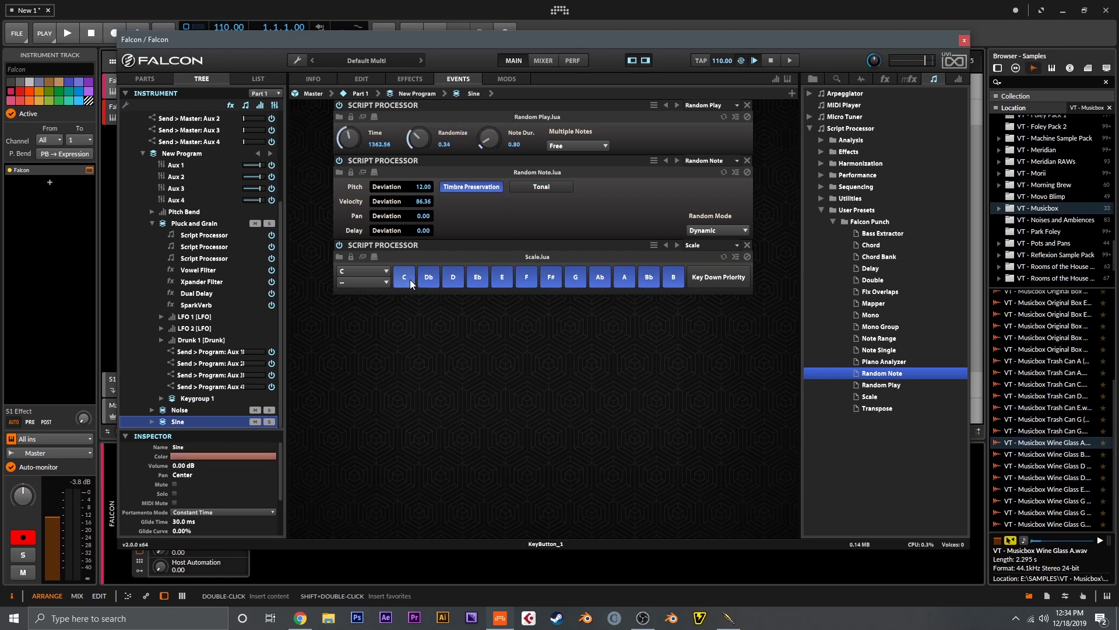
click(405, 279)
click(428, 278)
click(453, 279)
click(478, 279)
click(525, 279)
click(551, 278)
click(576, 279)
click(600, 279)
click(650, 279)
click(405, 277)
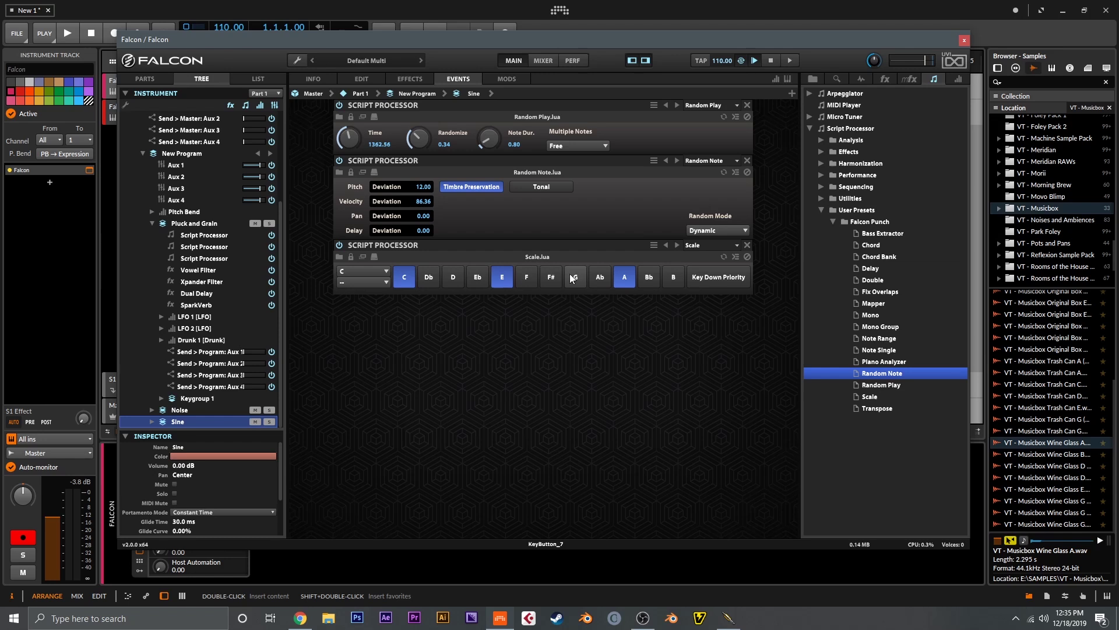
Lower the Sine keygroup's gain to -2.10 dB and enable Tonal in the layer's Random Note script
click(411, 77)
click(365, 77)
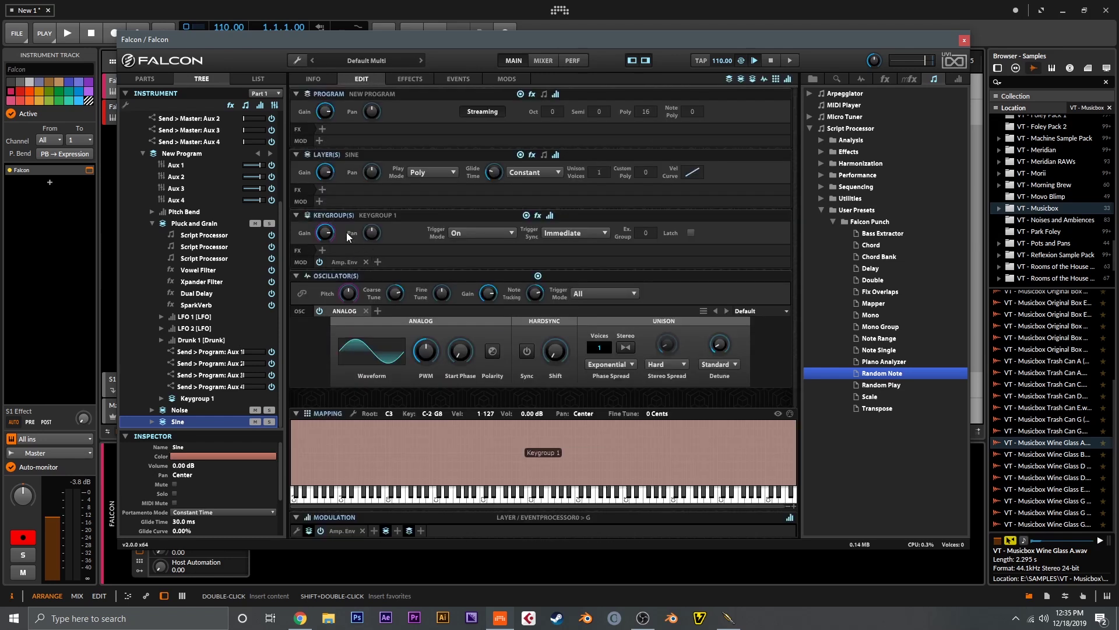
drag(325, 233, 324, 241)
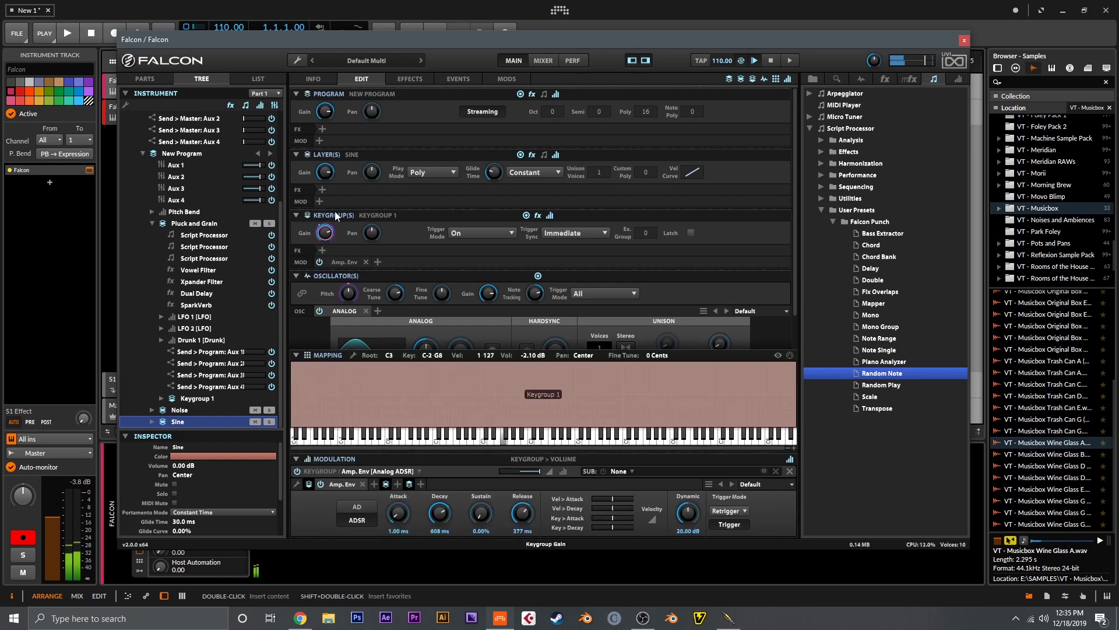
click(460, 79)
click(545, 186)
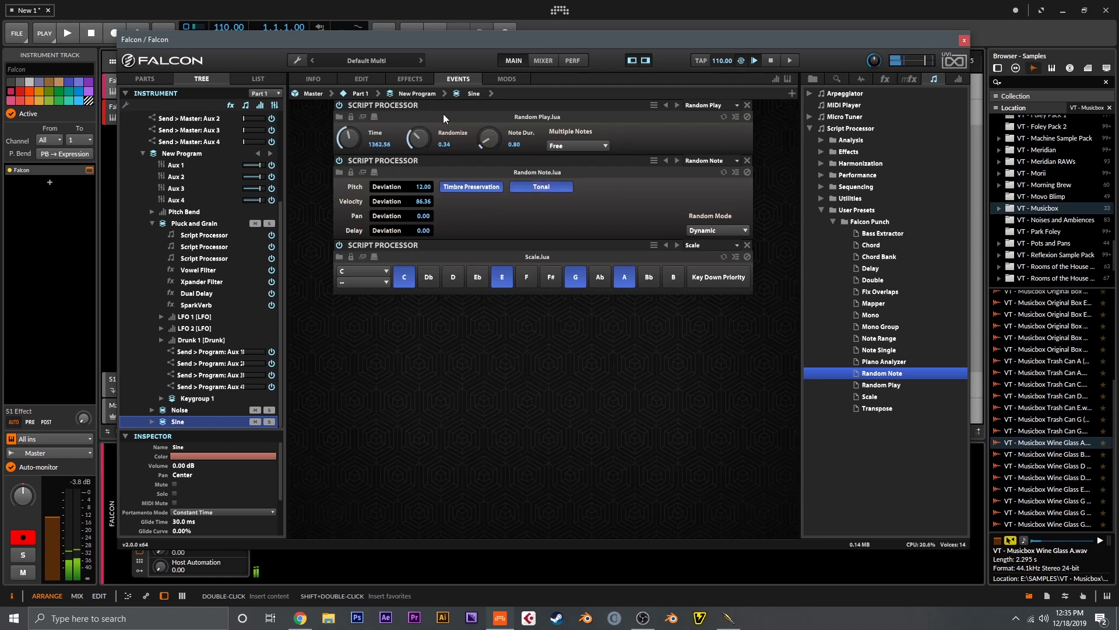
Balance the keygroup gains, with Pluck and Grain at -4.85 dB and Sine at -2.10 dB
click(411, 78)
click(363, 78)
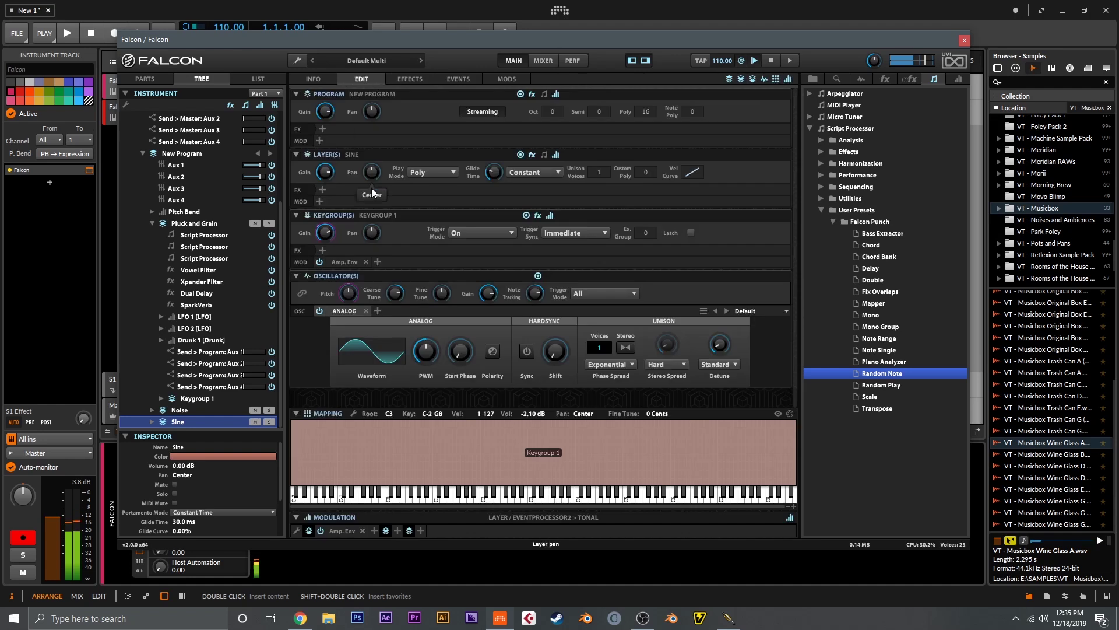
click(327, 233)
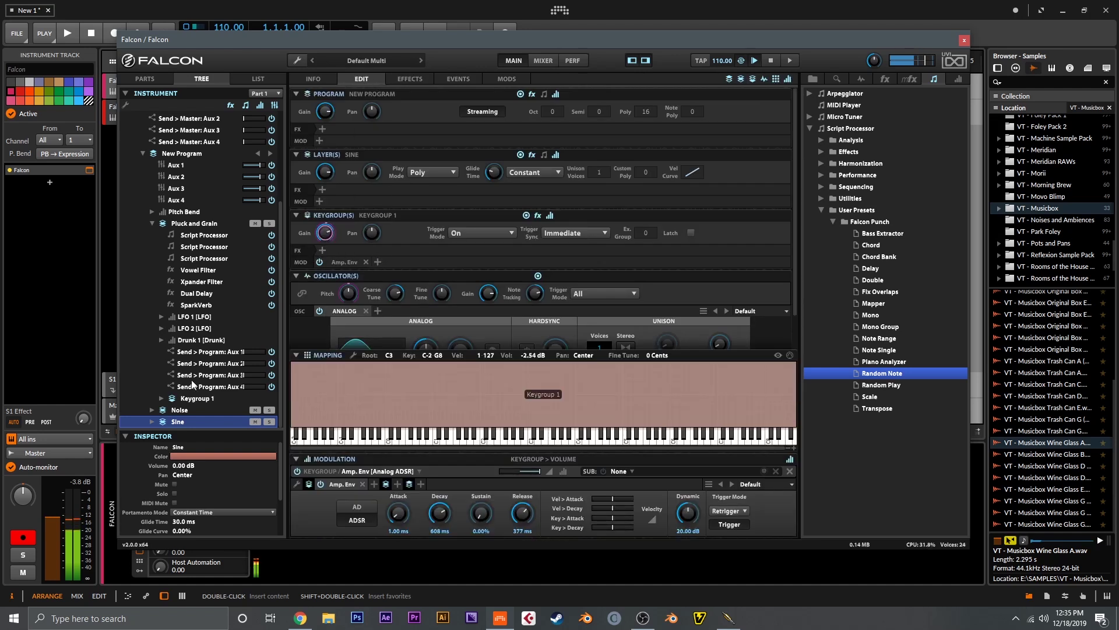
click(179, 226)
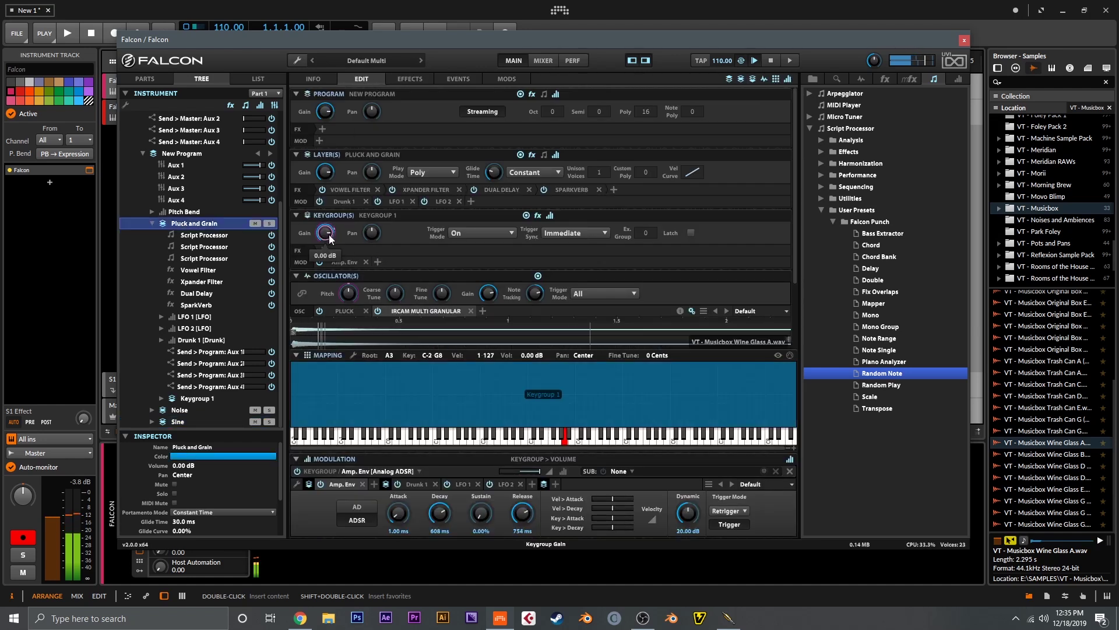
mouse_move(331, 229)
mouse_down()
mouse_move(329, 262)
mouse_move(330, 243)
mouse_up()
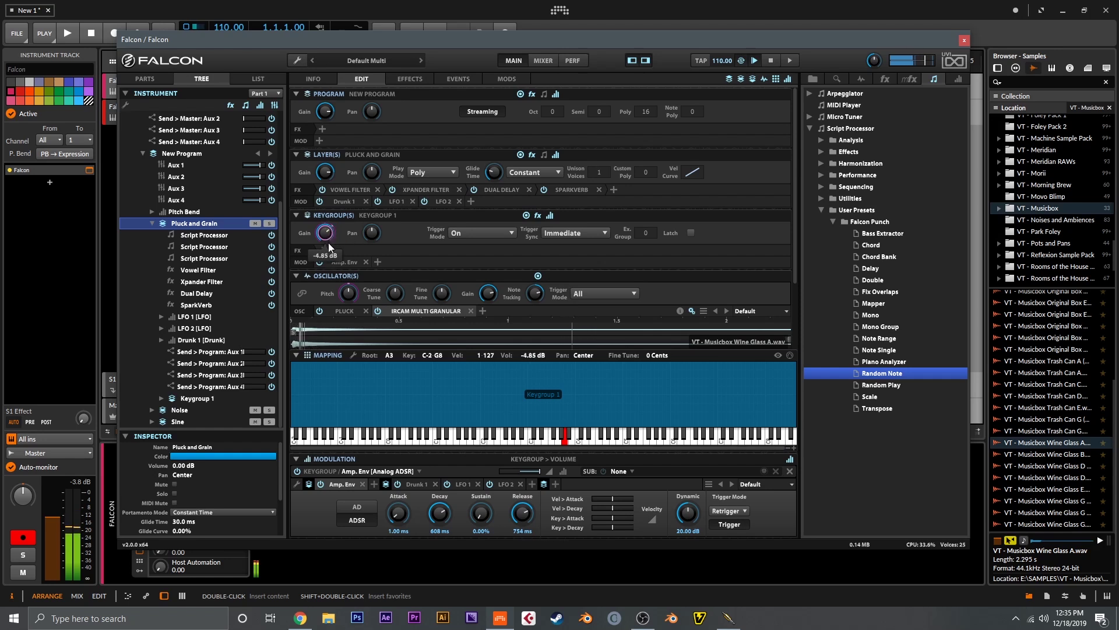
click(212, 422)
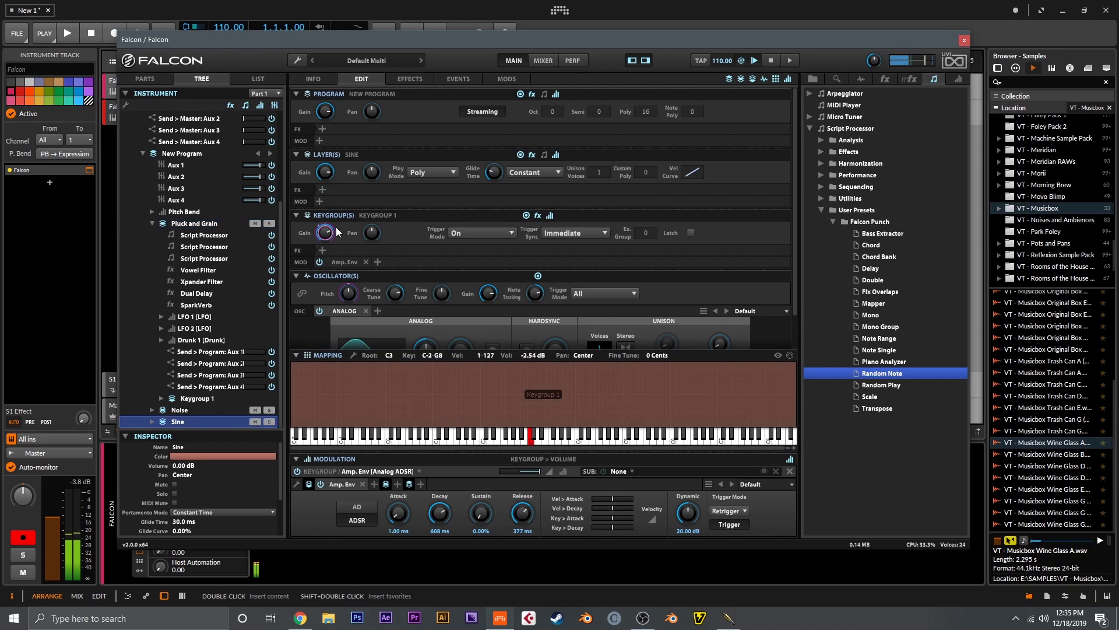
drag(328, 228, 329, 235)
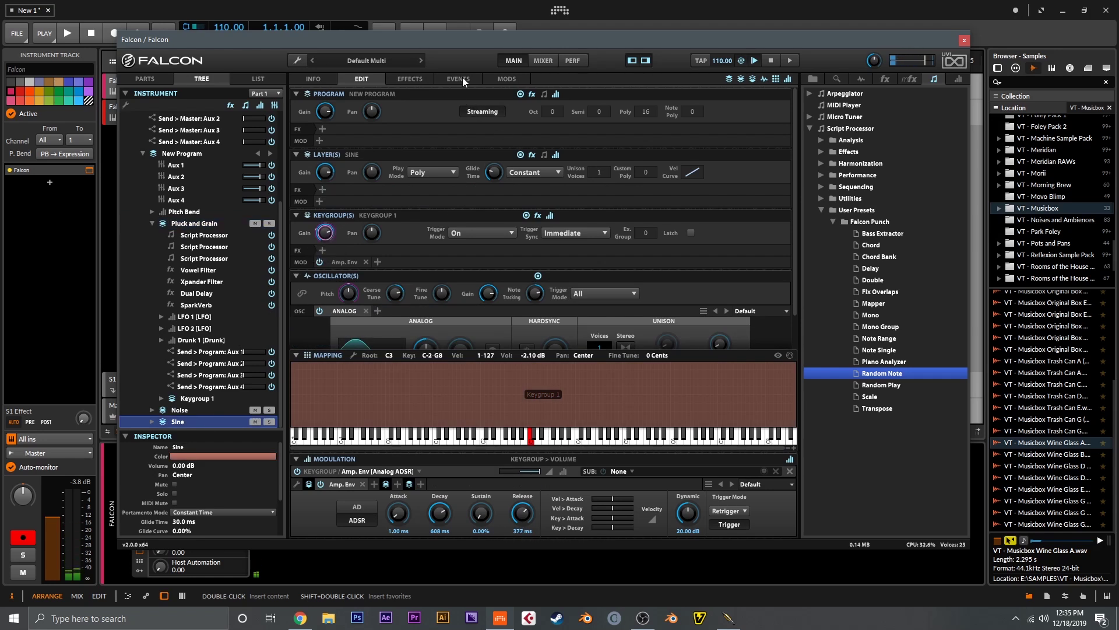
Add an Analog Chorus effect to the Sine layer
click(421, 80)
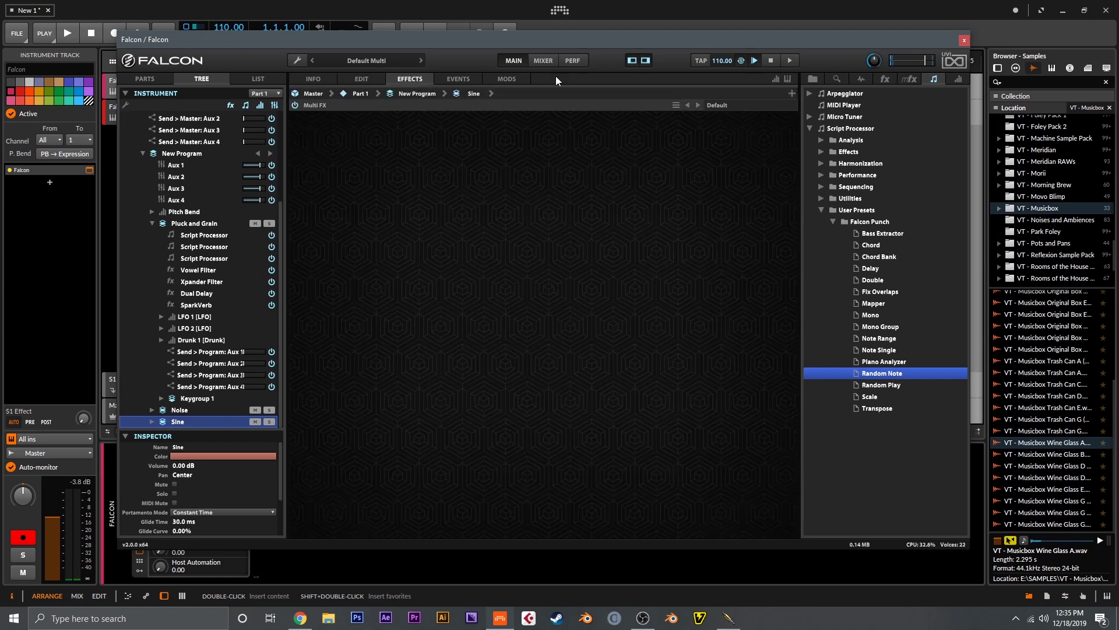
scroll(863, 130, up, 3)
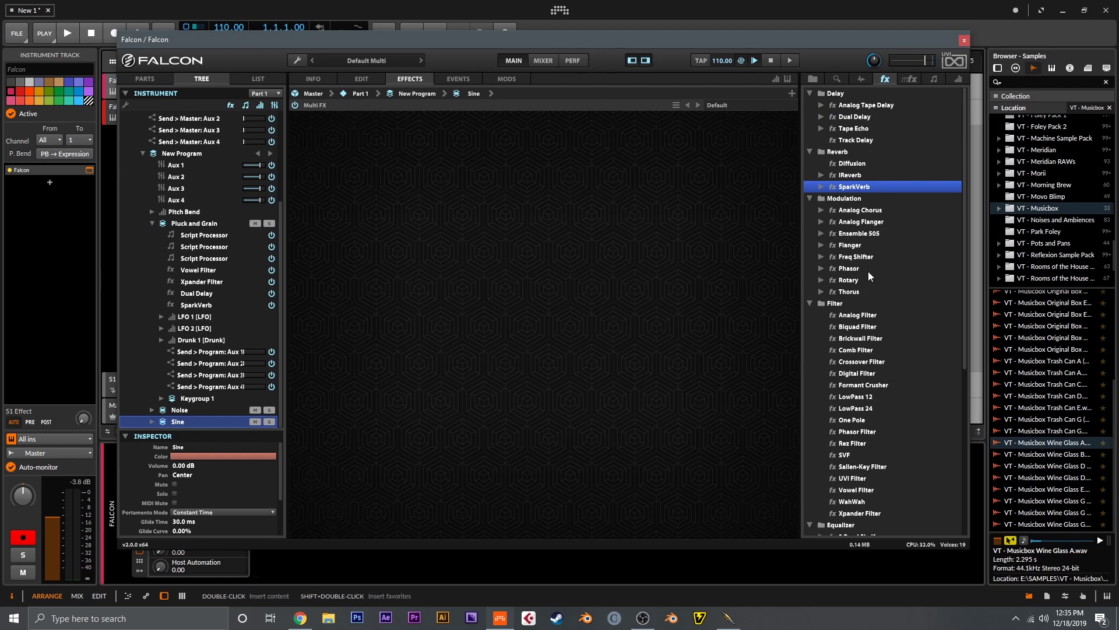
double_click(861, 210)
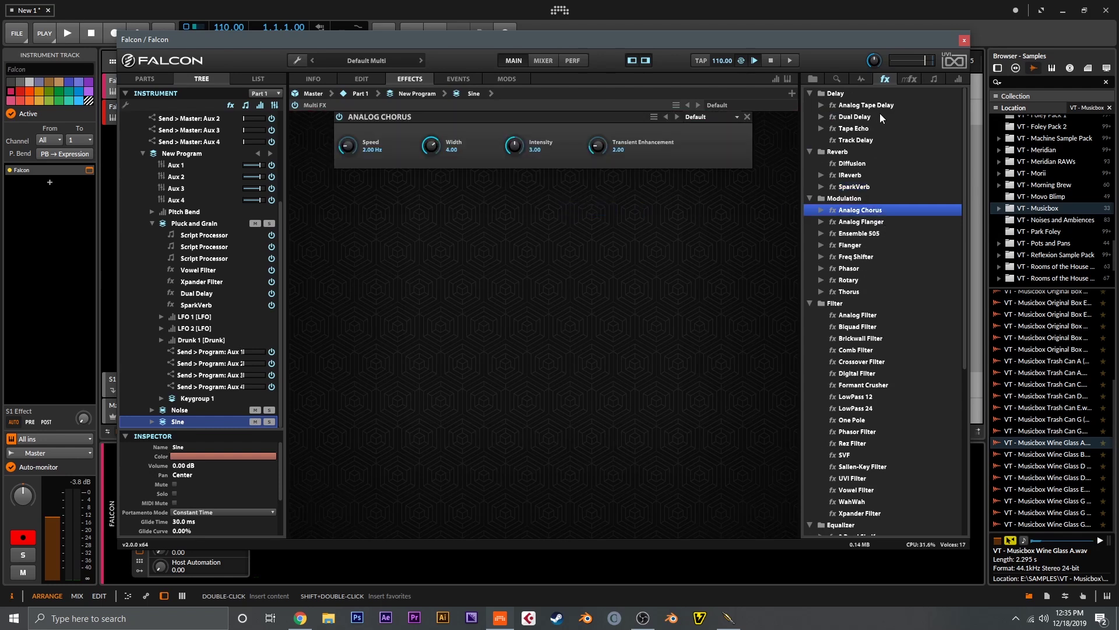
Add a Dual Delay with the Magic Box stereo preset after the chorus, and set the chorus speed to 0.81 Hz
click(860, 117)
drag(861, 119, 653, 203)
click(698, 179)
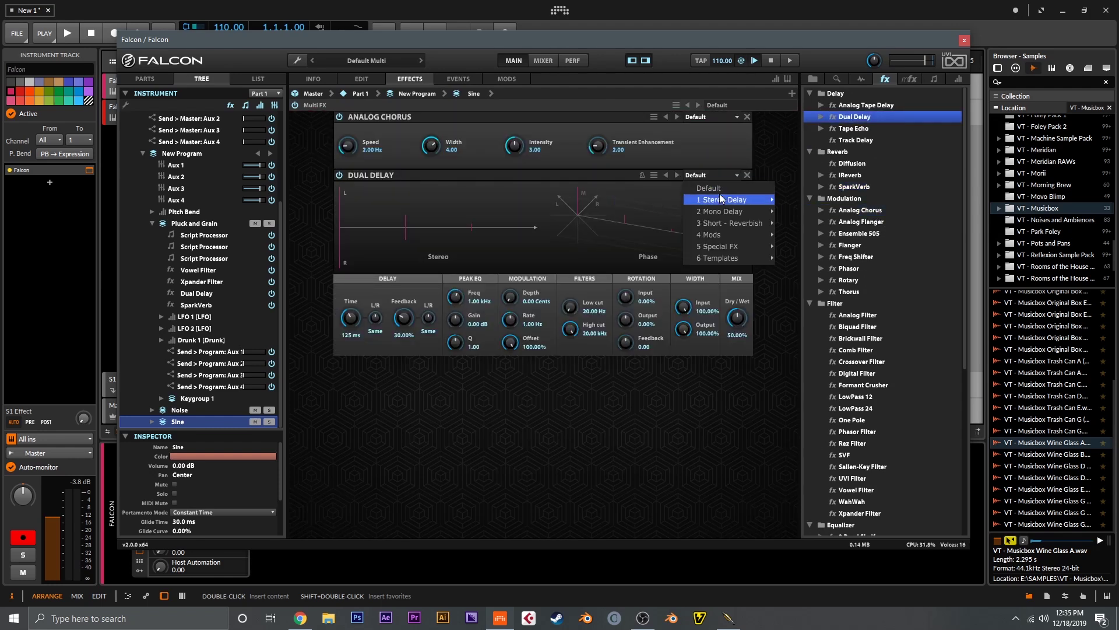
mouse_move(749, 199)
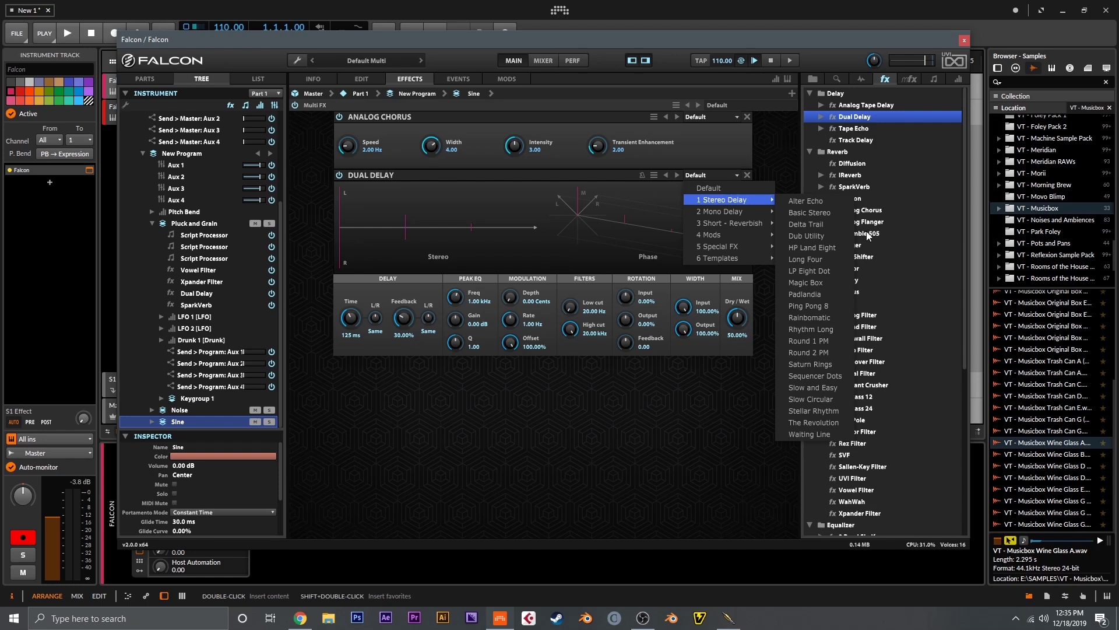
click(828, 283)
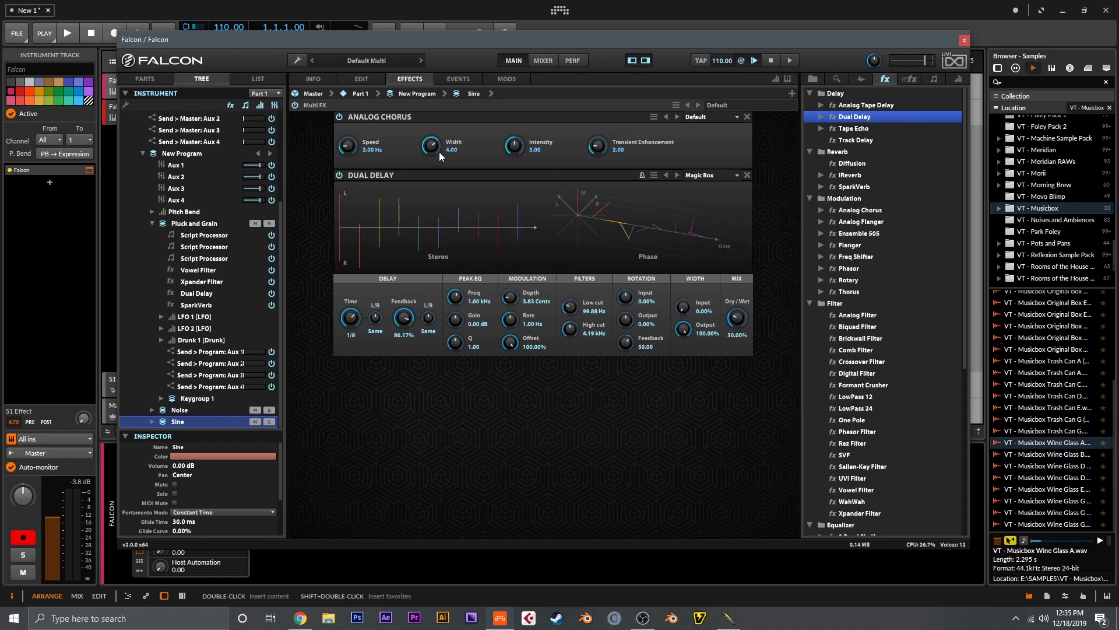
drag(348, 151, 344, 164)
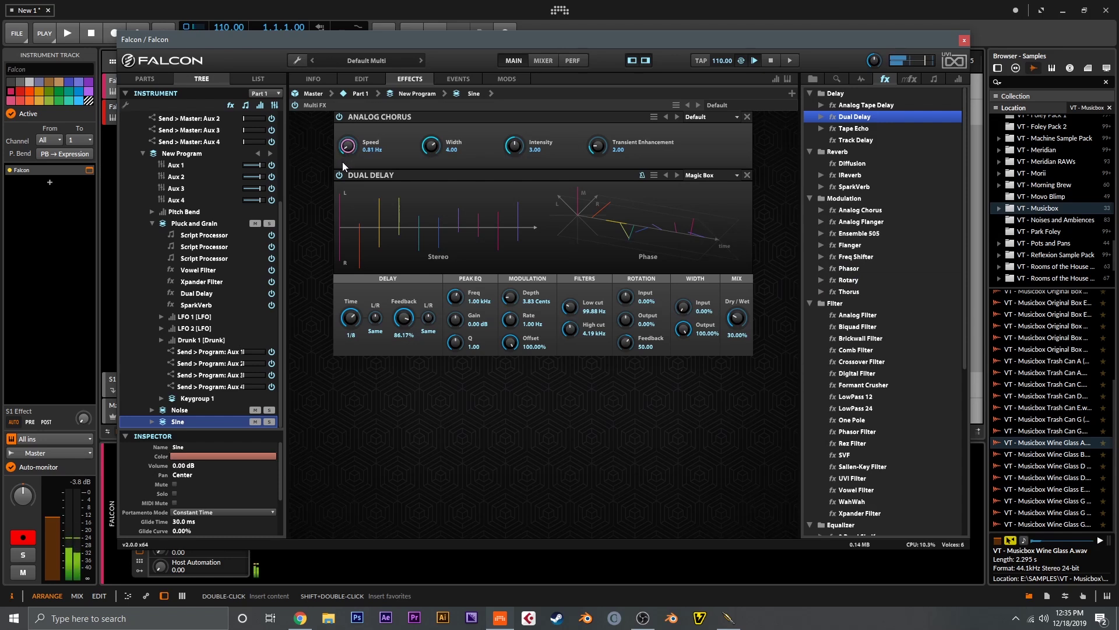
Review the Pluck and Grain layer's effects chain and the modulation sources available for the Vowel Filter's Morph
click(363, 82)
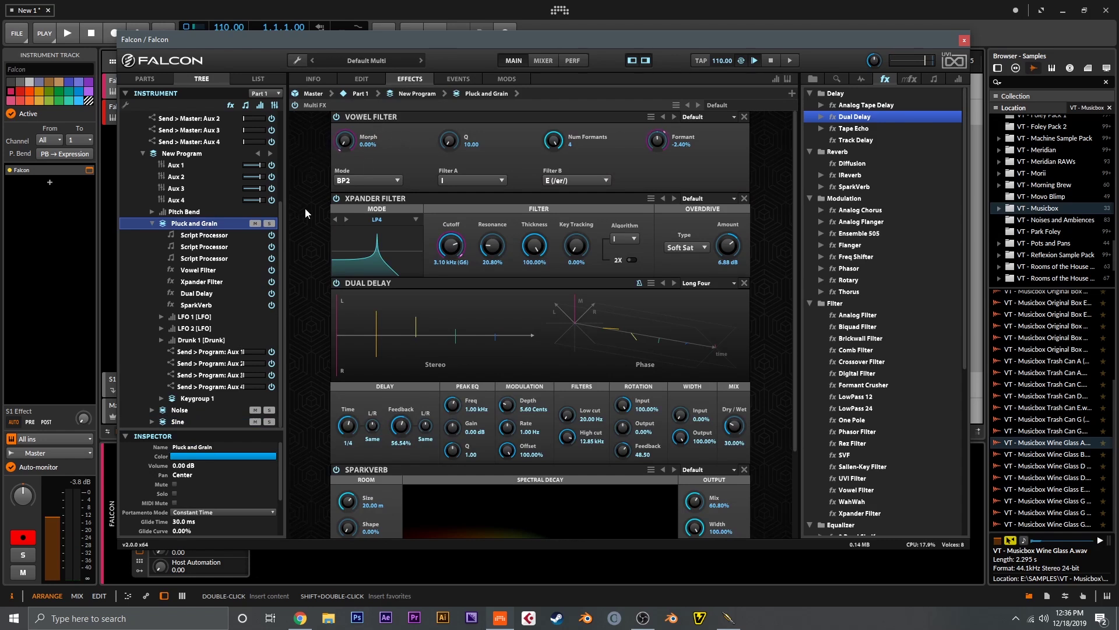
scroll(303, 208, down, 3)
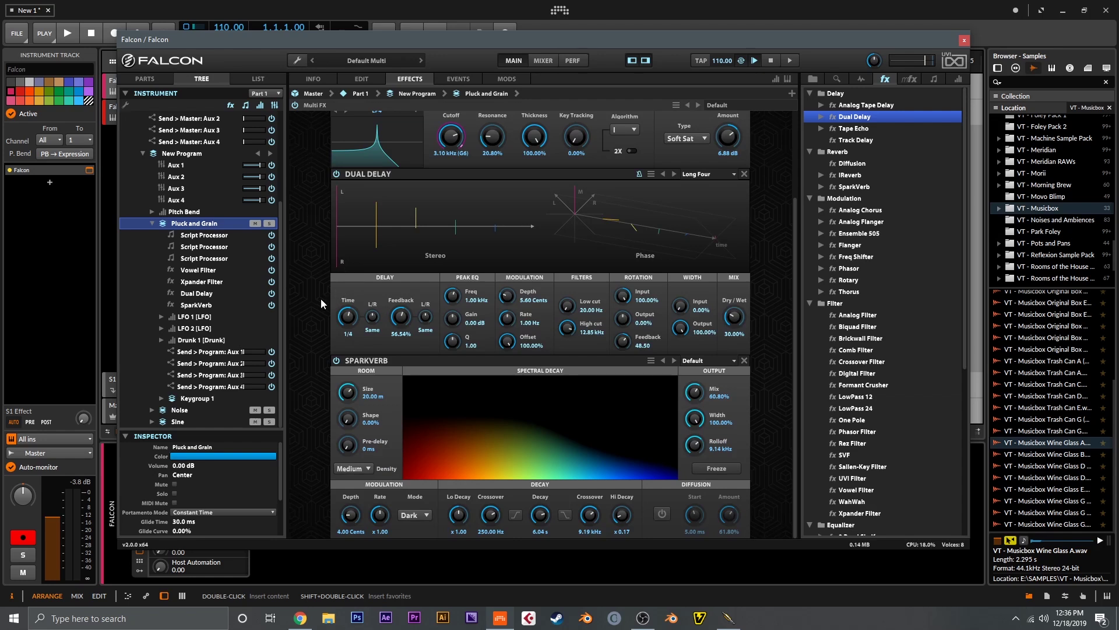
scroll(321, 296, up, 3)
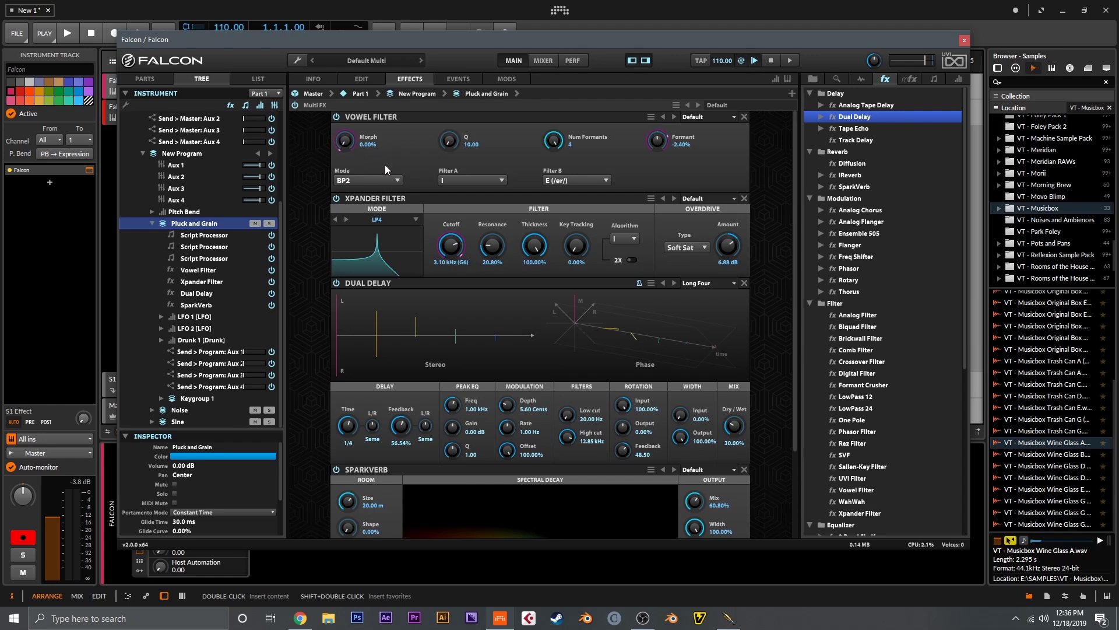
right_click(345, 143)
mouse_move(379, 146)
mouse_move(483, 226)
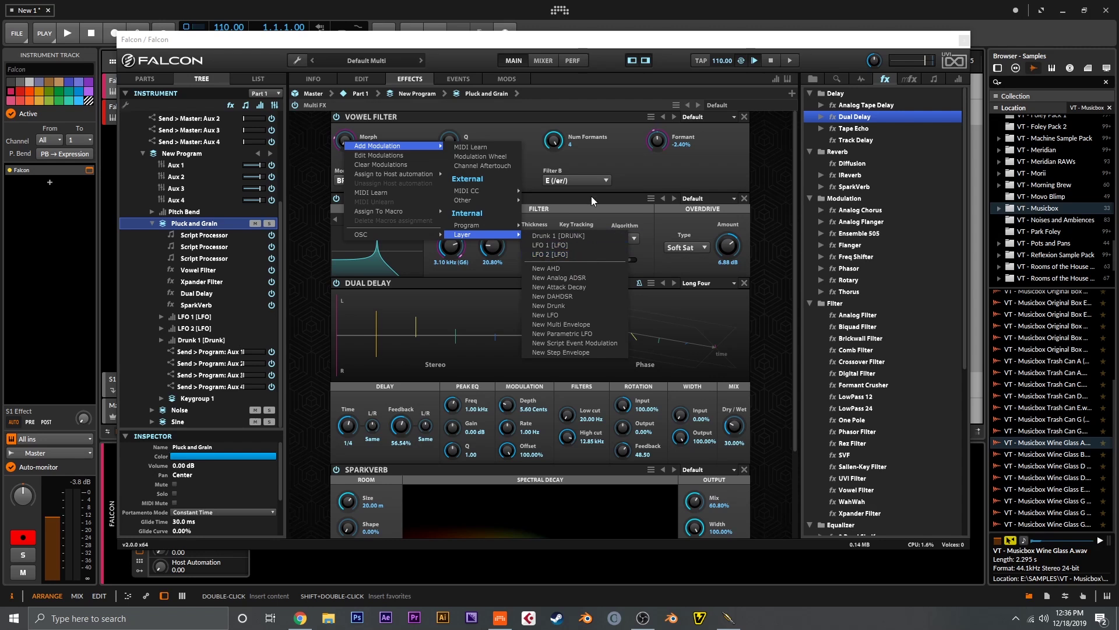
click(648, 167)
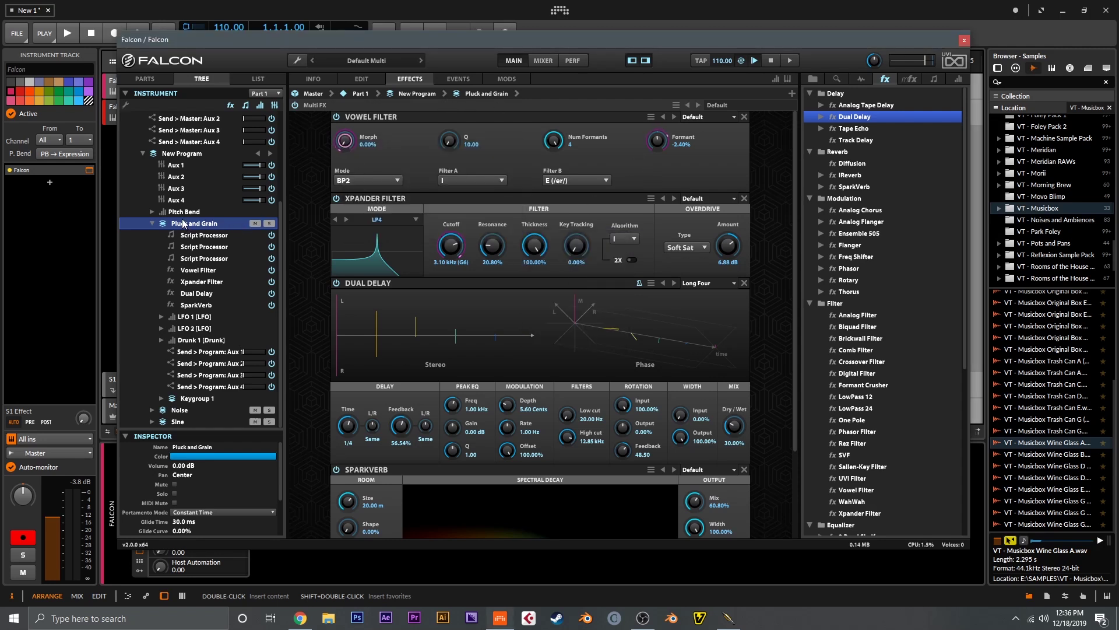
Inspect the settings of LFO 1, the Vowel Filter's Morph modulation and the LFO 1 connection to its Formant
click(162, 317)
click(202, 319)
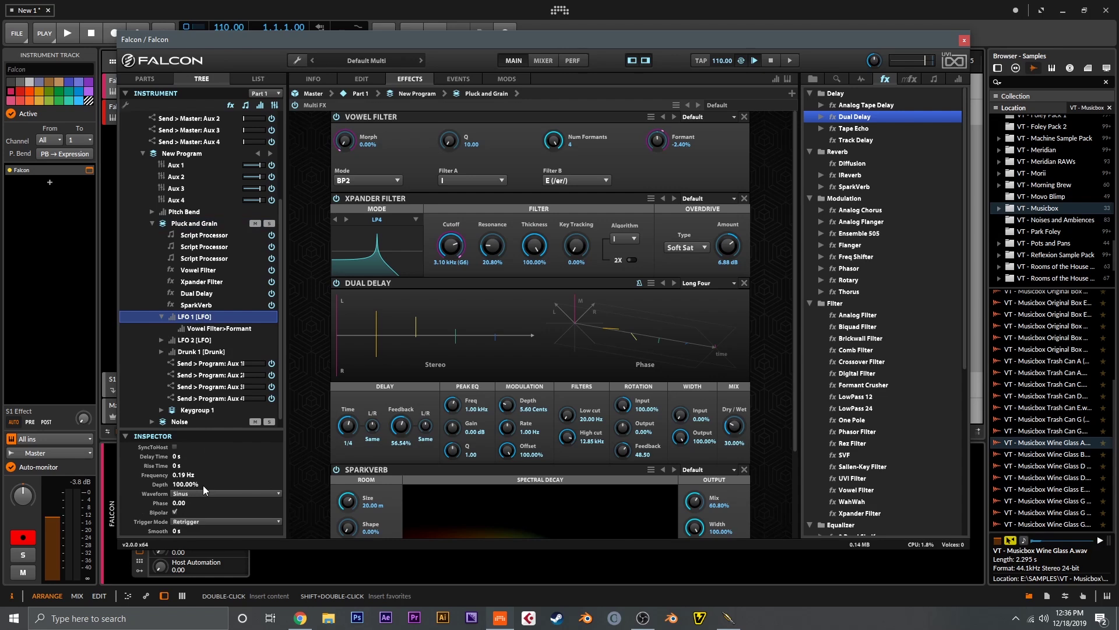
right_click(353, 145)
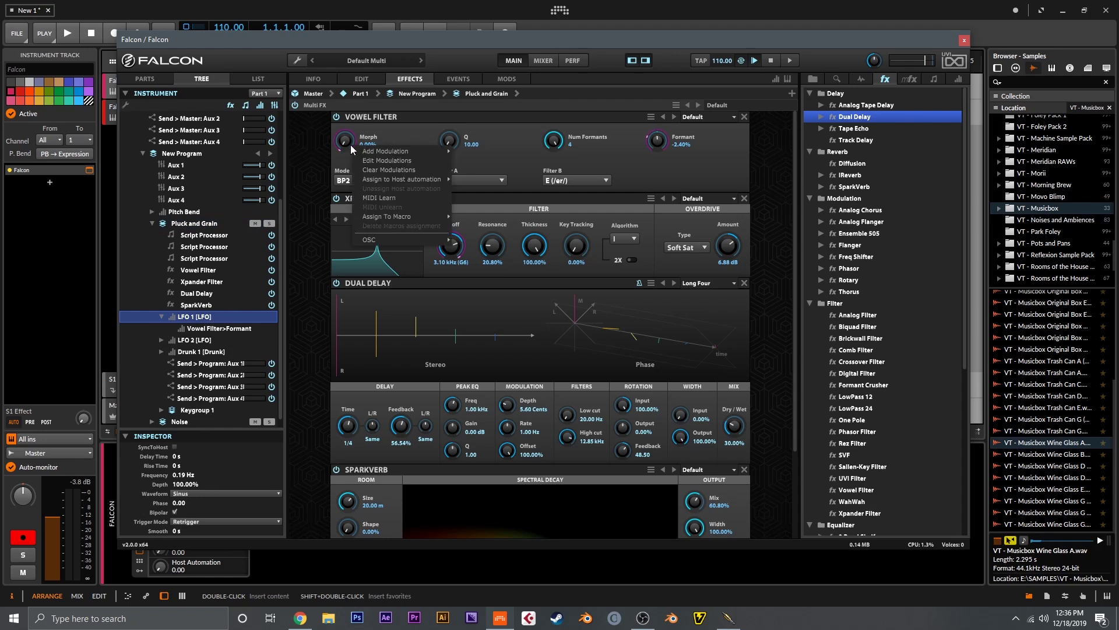
click(368, 162)
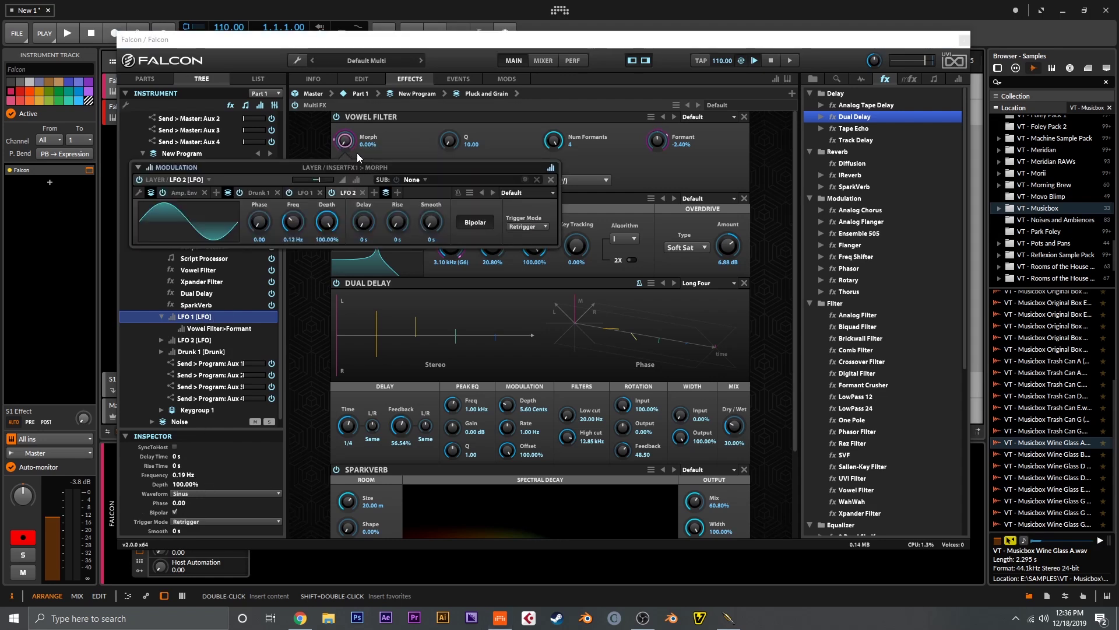
click(305, 149)
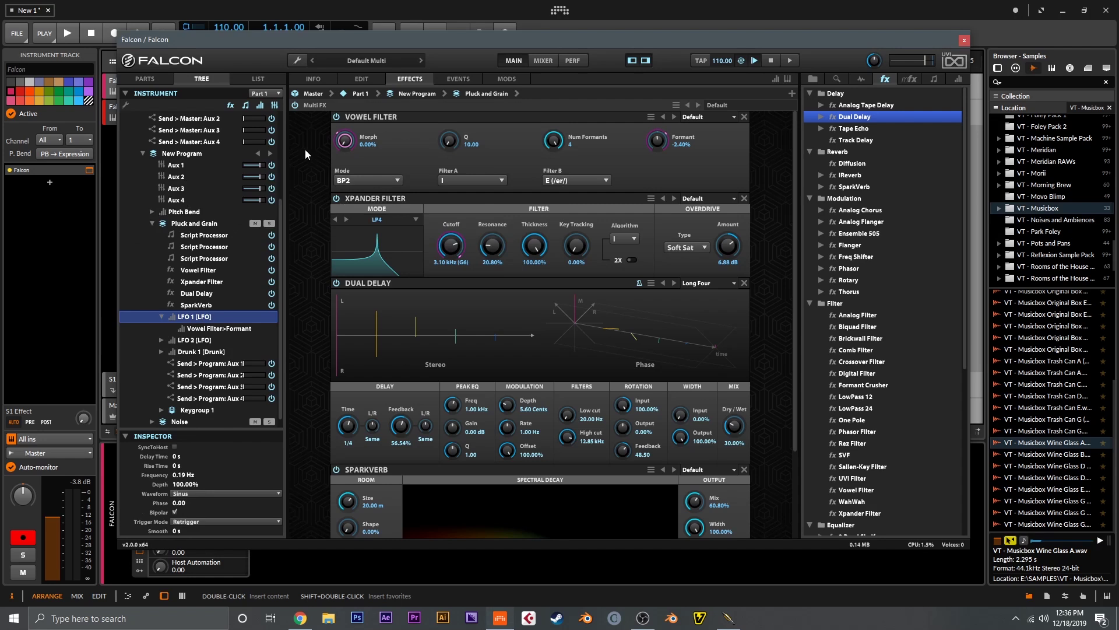
click(217, 329)
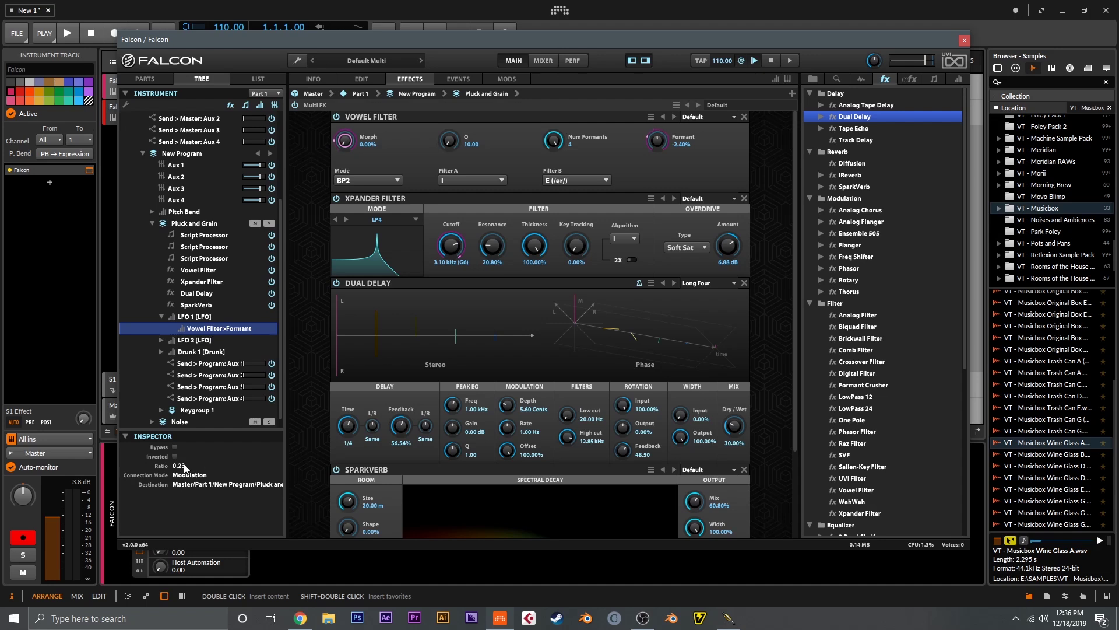
Set the LFO 1 modulation ratio on the Vowel Filter's Formant to 0.24, and adjust LFO 2's ratio on its Morph
drag(184, 467, 181, 344)
drag(183, 466, 180, 487)
drag(183, 532, 183, 522)
click(161, 340)
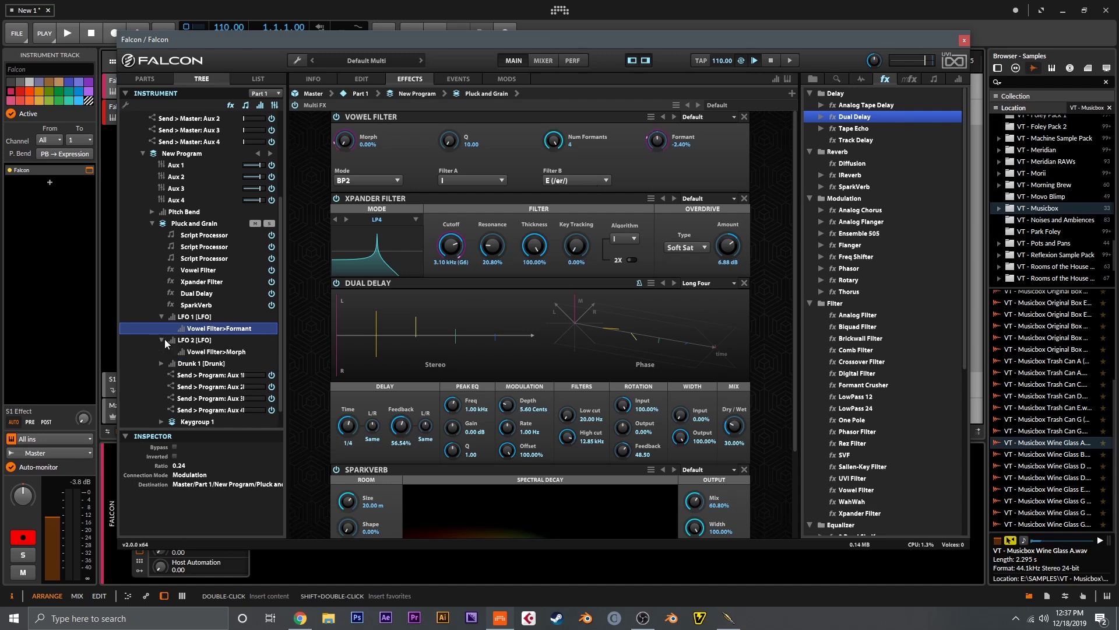
click(202, 353)
drag(184, 467, 185, 457)
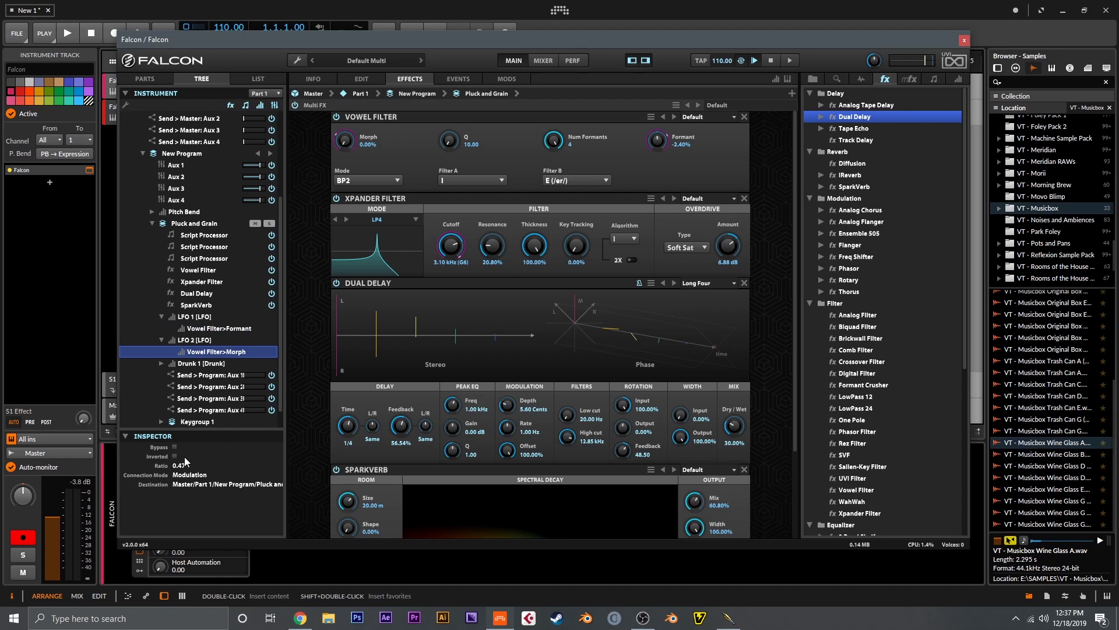
Adjust the bandwidth of Drunk 1, set the Xpander Filter's cutoff to 1.60 kHz, and adjust its resonance
click(195, 364)
click(162, 364)
click(191, 376)
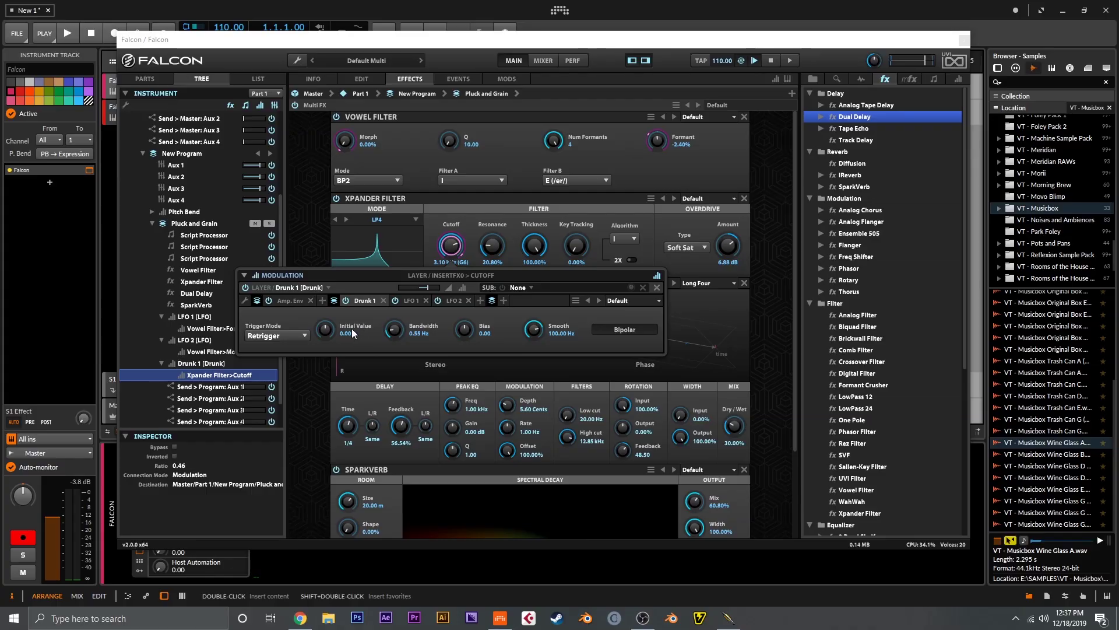
drag(408, 337, 396, 316)
click(317, 239)
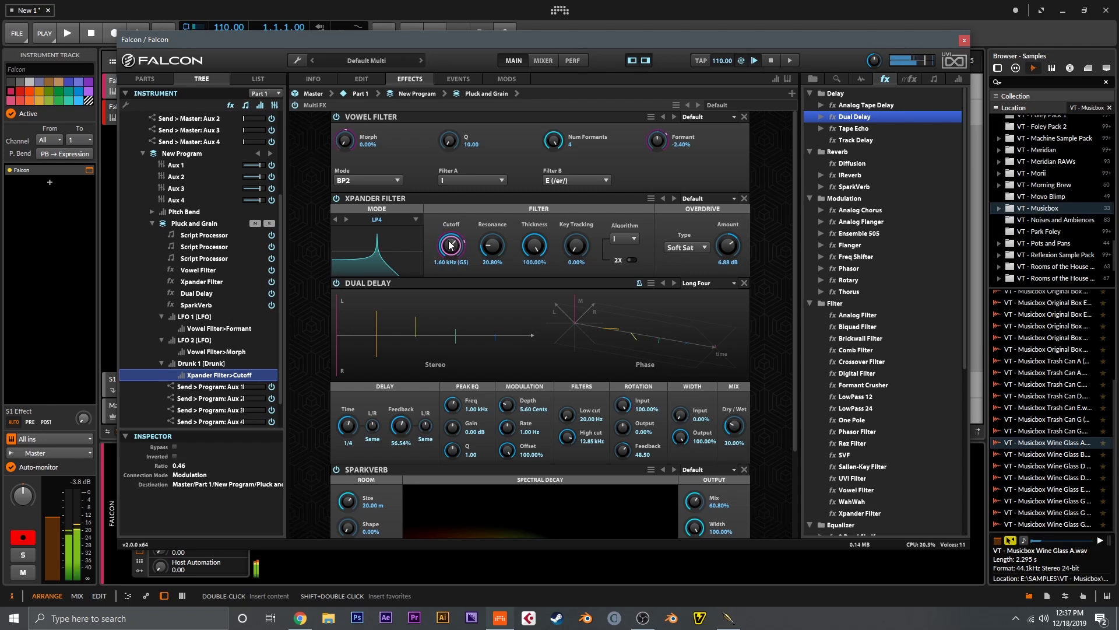
drag(491, 245, 467, 252)
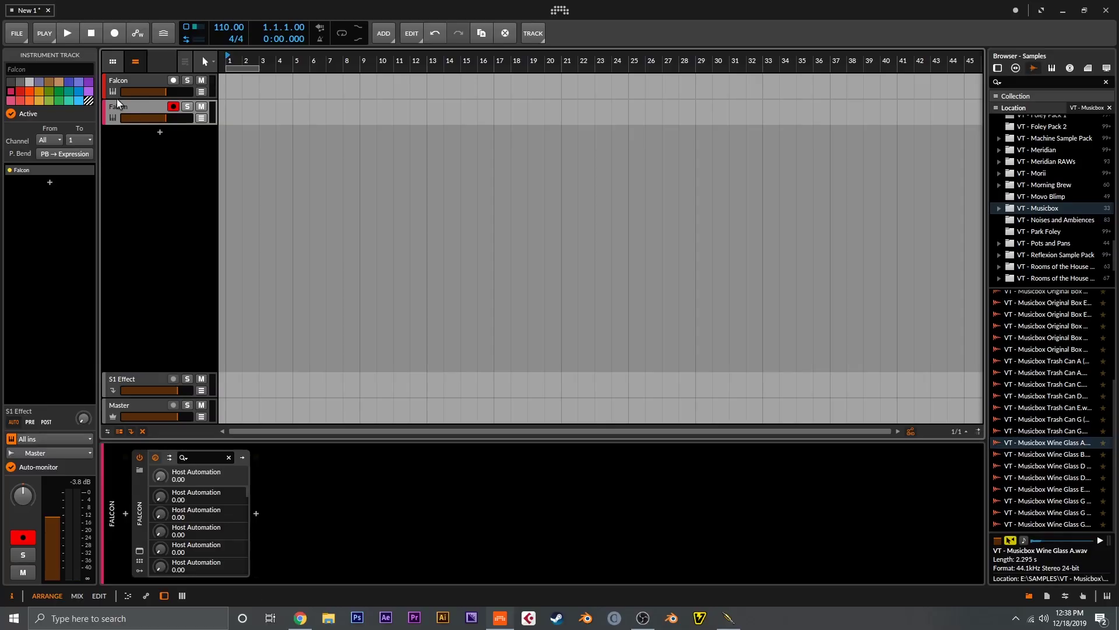
Add an audio track fed by the second Falcon track's post-fader output, with both tracks armed for recording
double_click(148, 149)
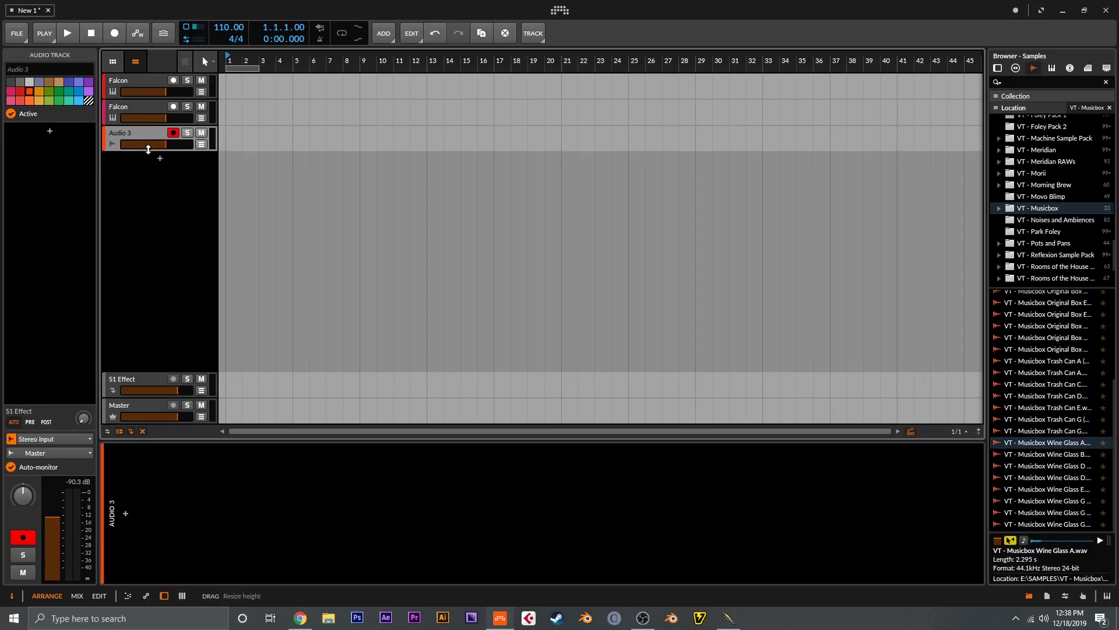
click(52, 438)
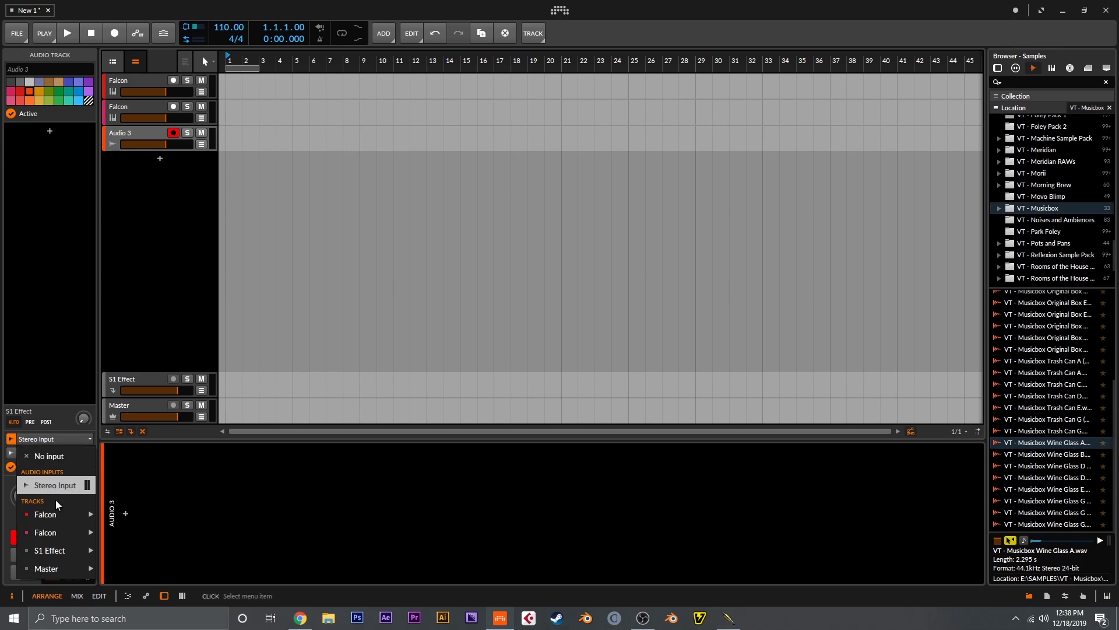
mouse_move(57, 532)
click(136, 548)
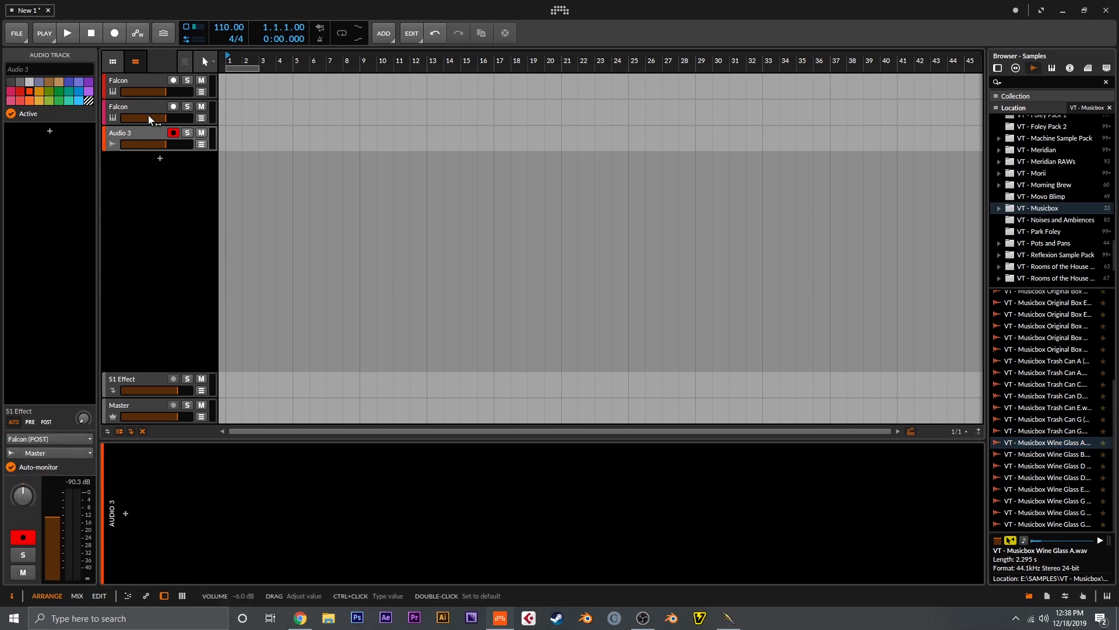
click(173, 108)
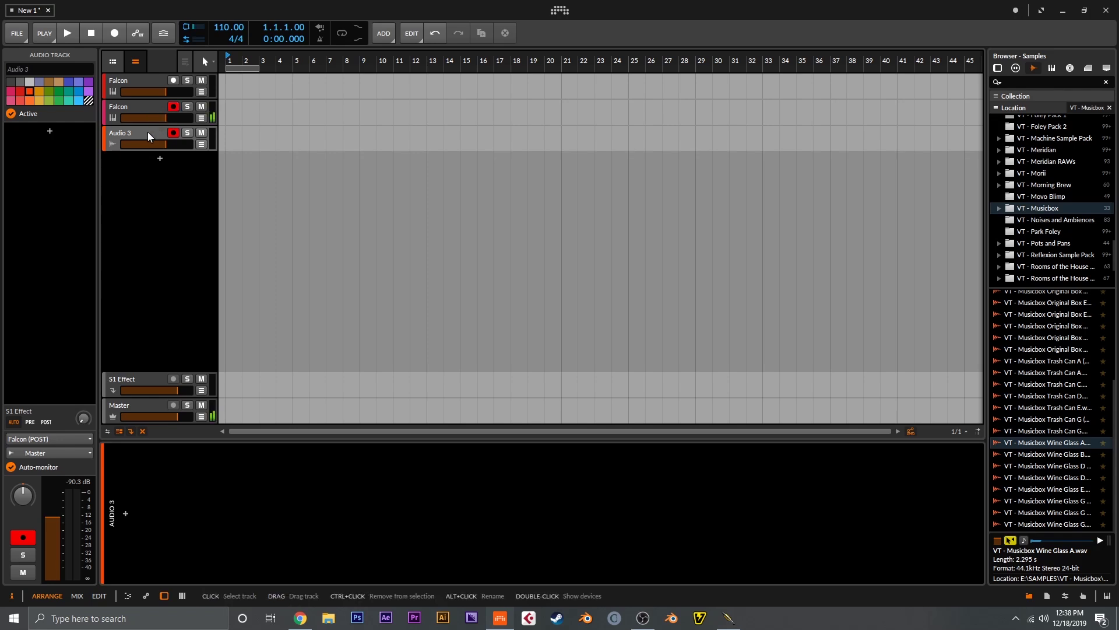
click(48, 439)
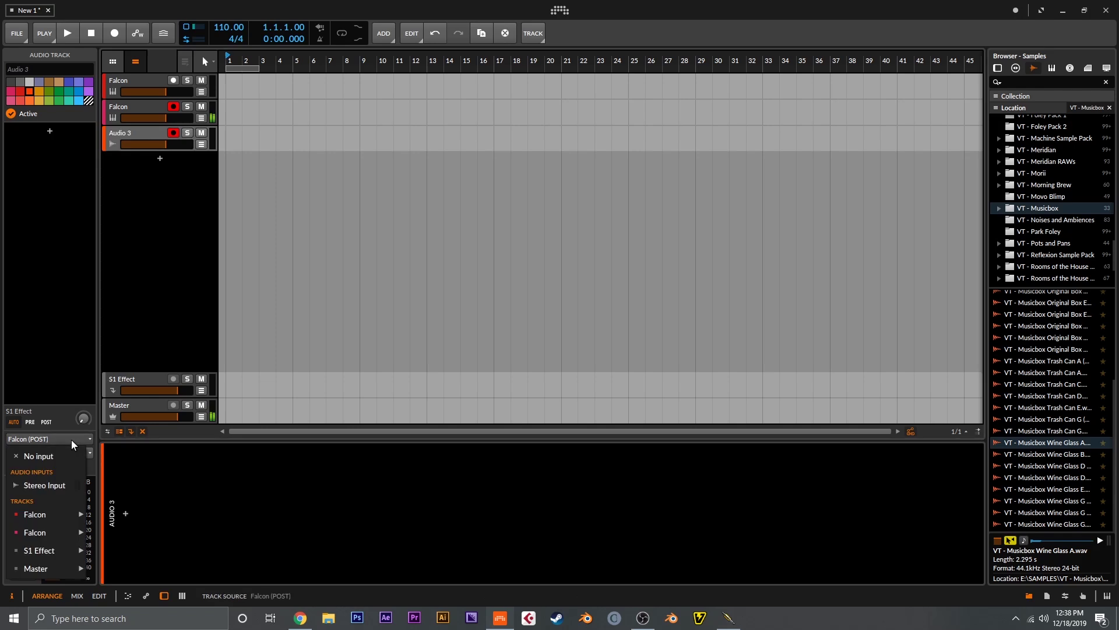
mouse_move(66, 516)
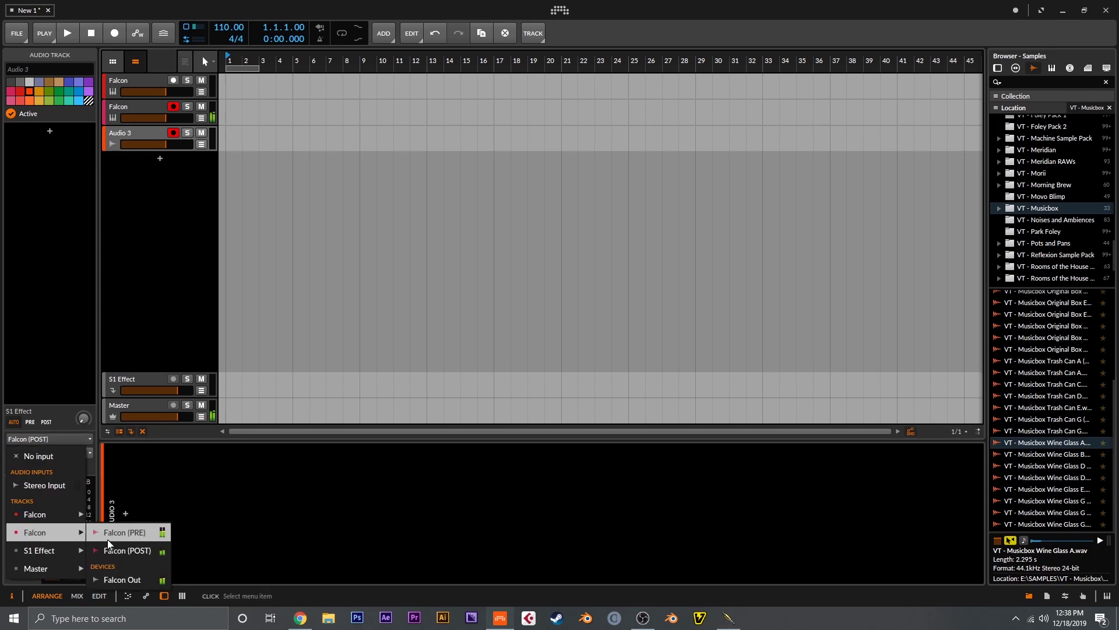
click(127, 550)
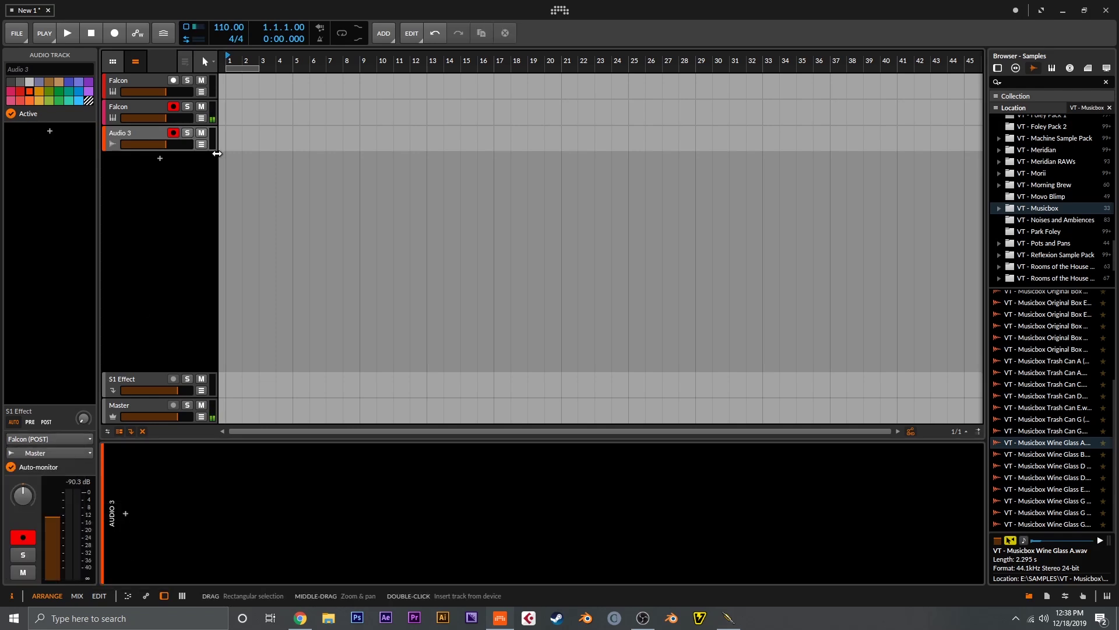
Record about 18 bars of the generative Falcon patch onto the Audio 3 track
scroll(249, 93, down, 2)
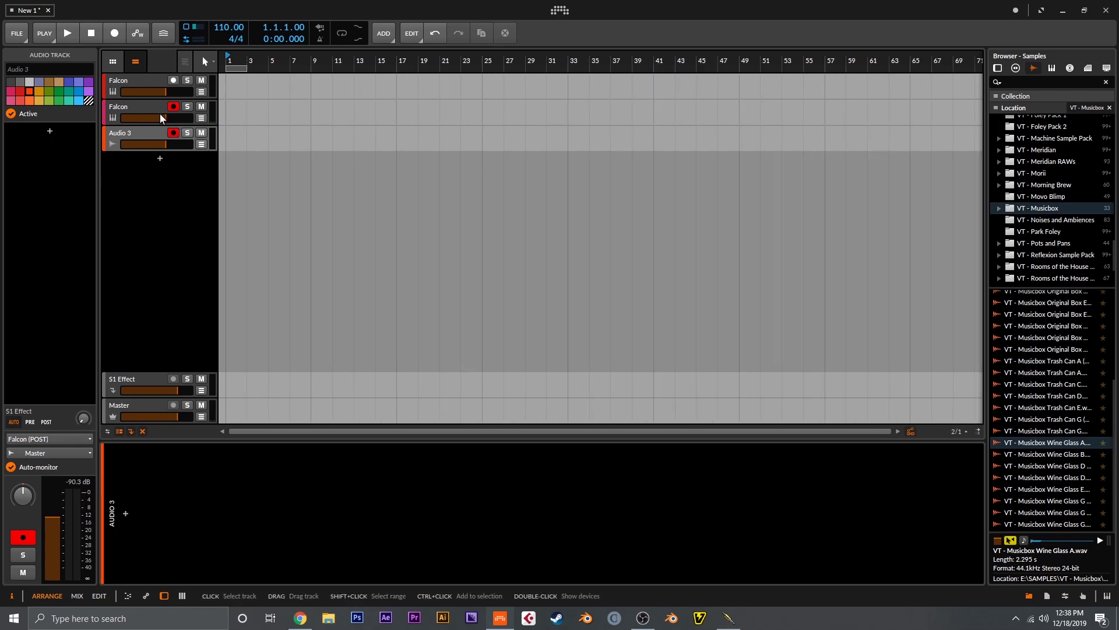
key(r)
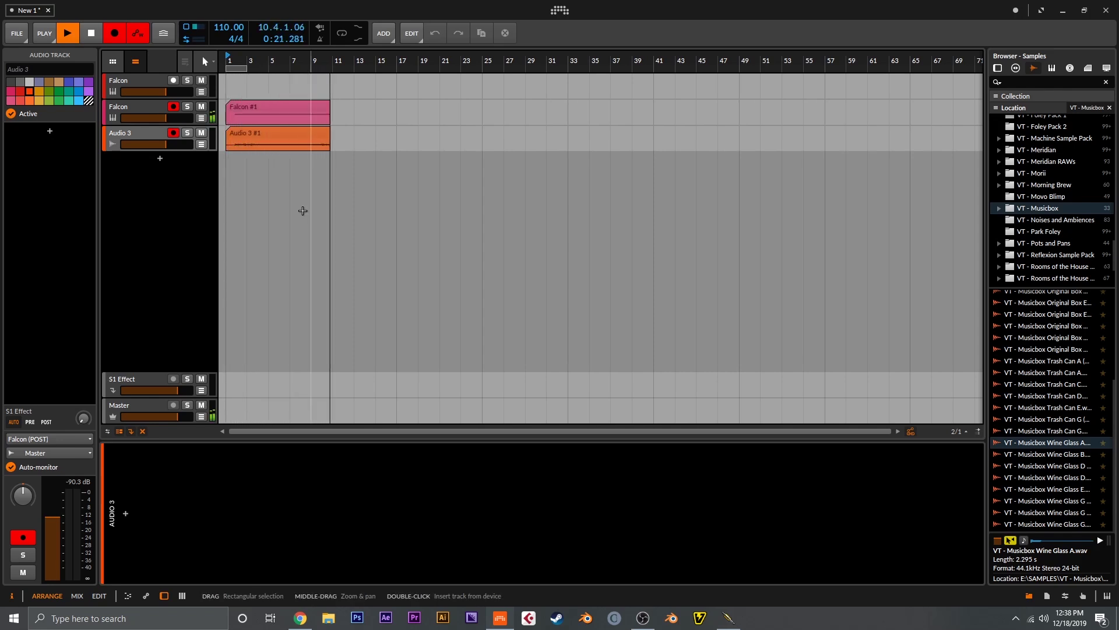
key(space)
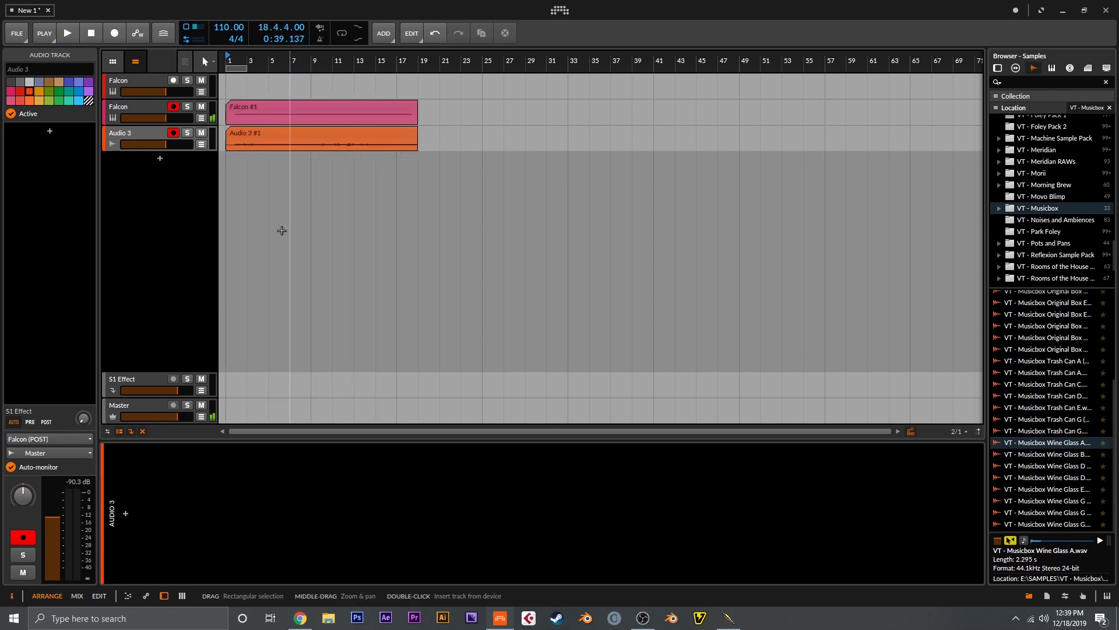
Enlarge the Audio 3 track and trim the start of its recorded clip to position 1.4.3.12
click(331, 198)
scroll(317, 205, up, 5)
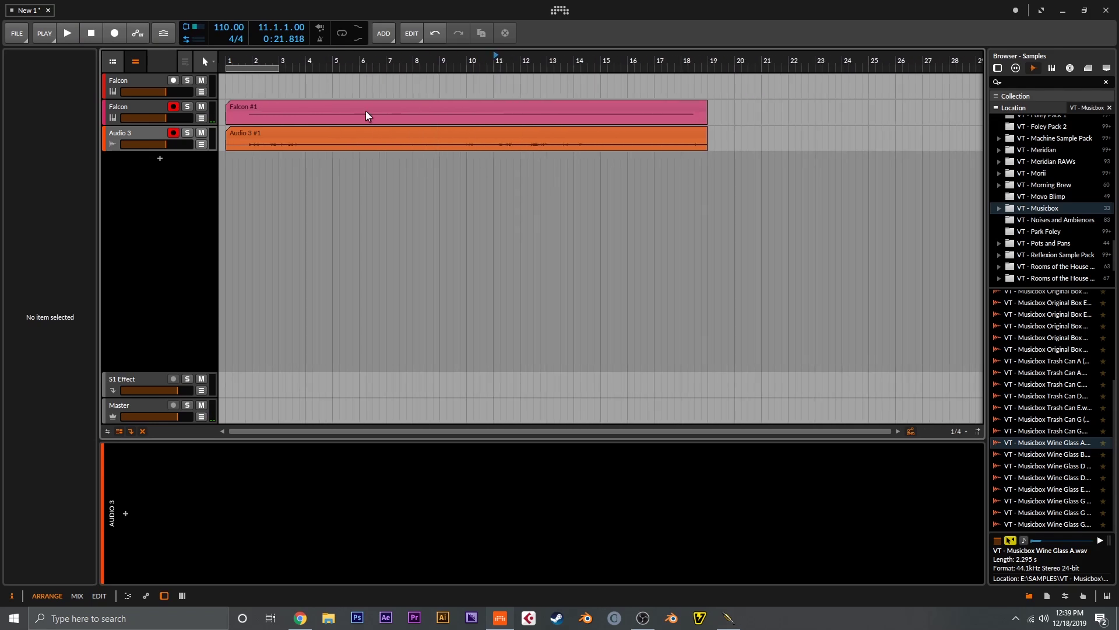
drag(223, 129, 201, 232)
scroll(452, 183, up, 5)
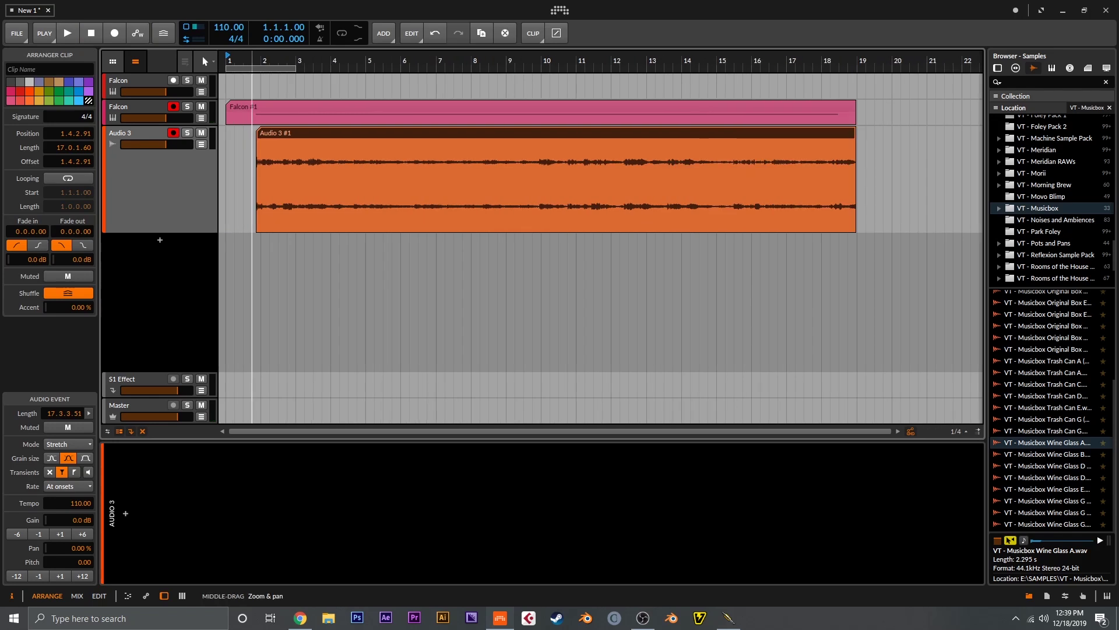
mouse_move(463, 138)
mouse_down()
mouse_move(426, 139)
mouse_move(465, 139)
mouse_up()
scroll(482, 263, down, 8)
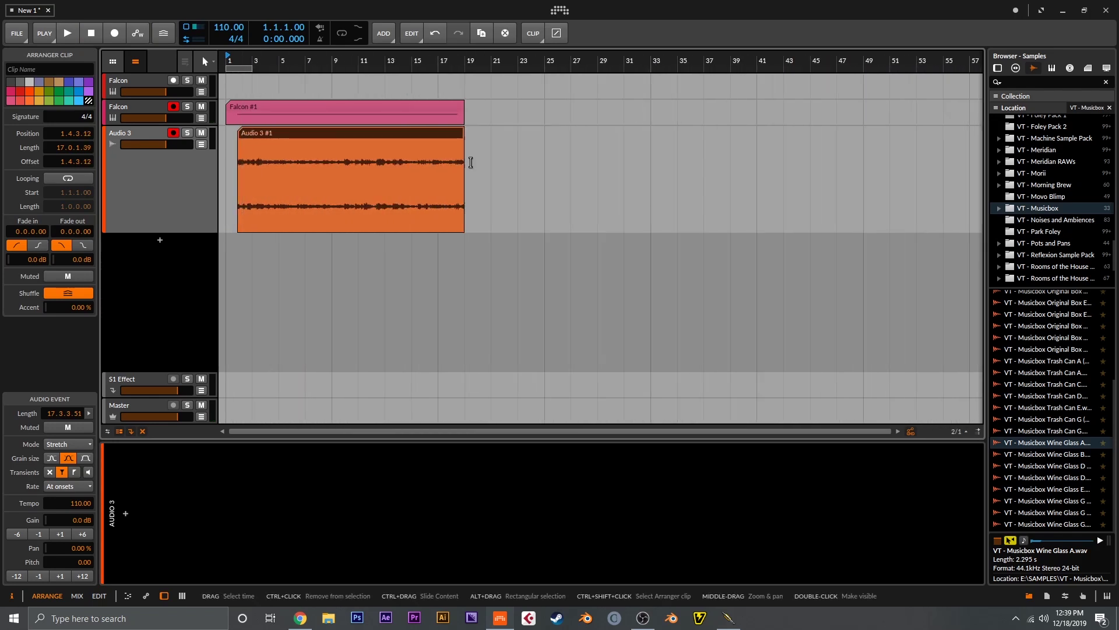
Trim the end of the Audio 3 clip to a length of 16.2.1.12 and bounce the clip
scroll(591, 263, up, 5)
scroll(489, 150, up, 2)
drag(492, 150, 384, 150)
scroll(384, 150, down, 10)
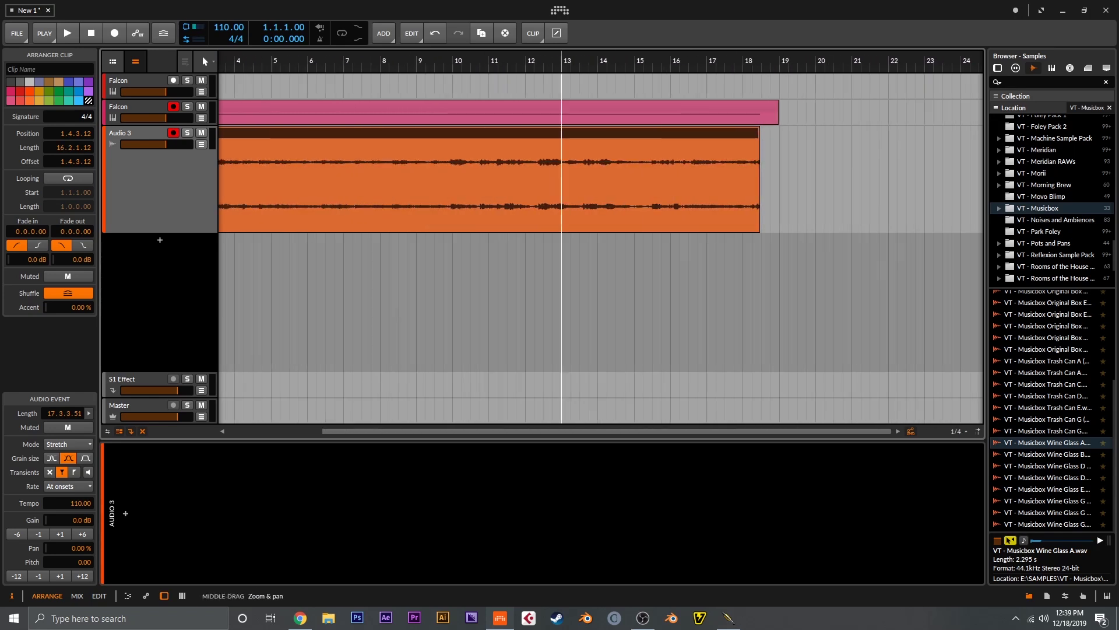
key(ctrl+b)
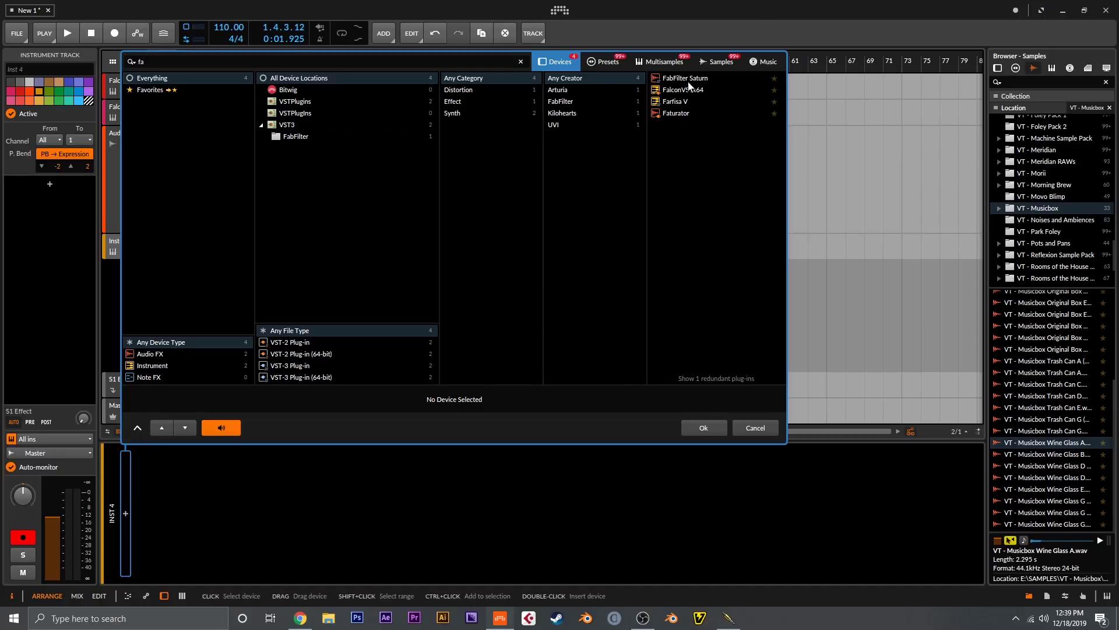
Load Falcon on the new instrument track and load Audio 3-bounce-1.wav from the project files into it
double_click(690, 85)
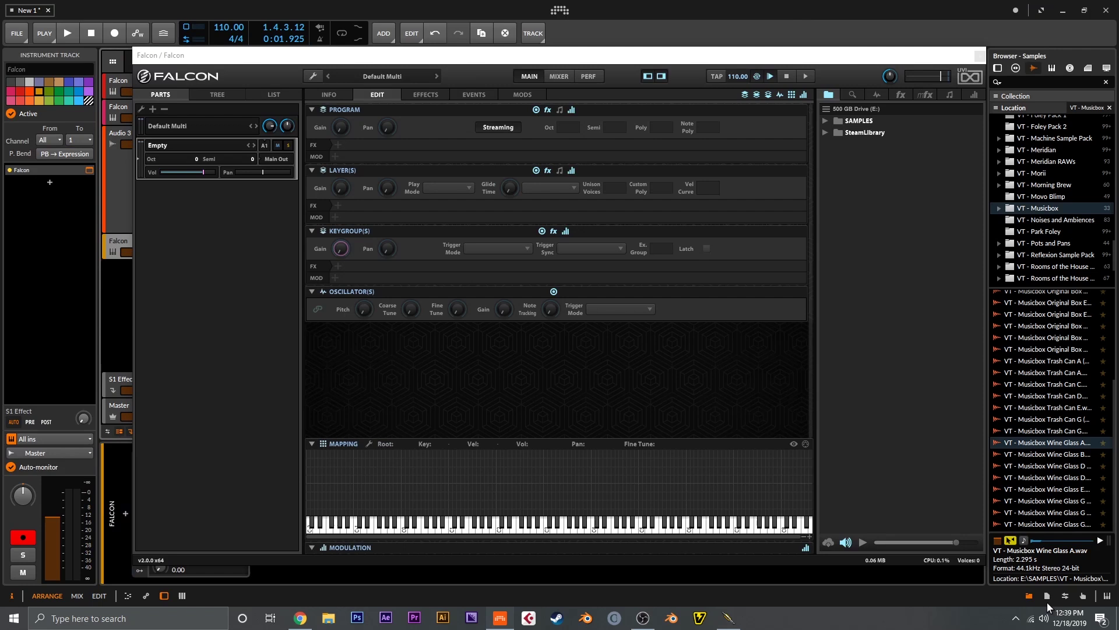
click(1047, 595)
click(1048, 115)
drag(1047, 117, 567, 452)
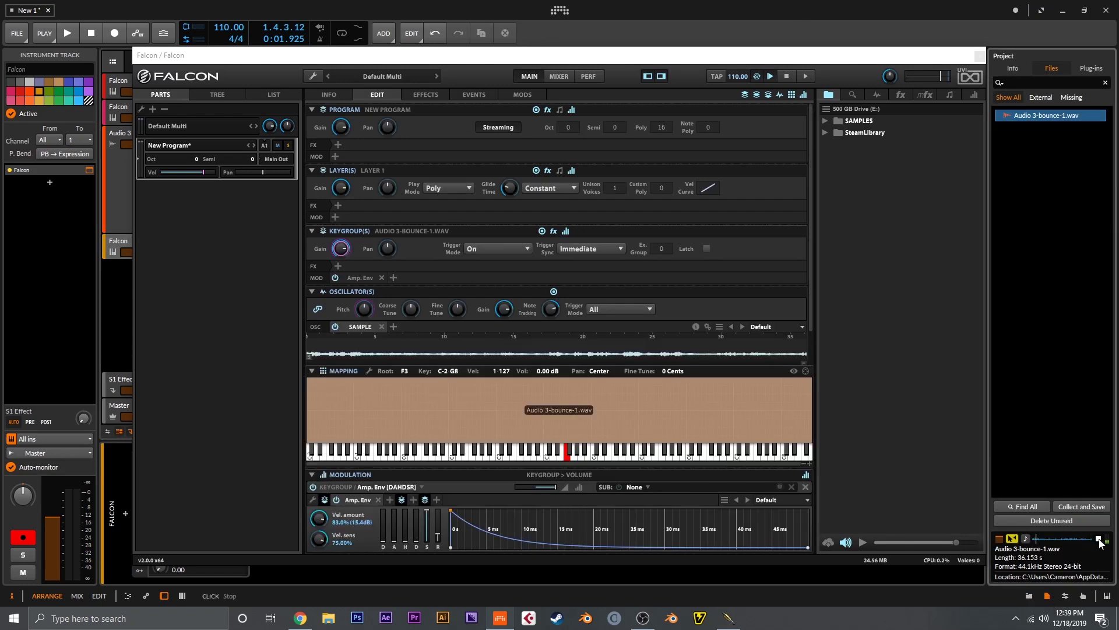
Set the sample's root note to A3 and change its oscillator to IRCAM Multi Granular
click(412, 372)
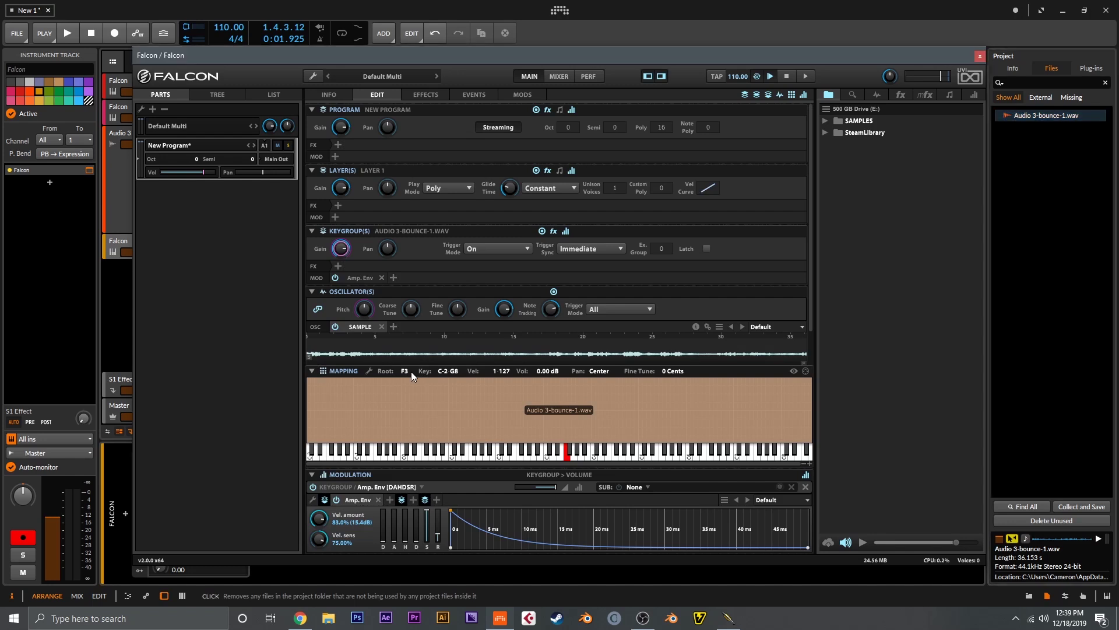
click(369, 327)
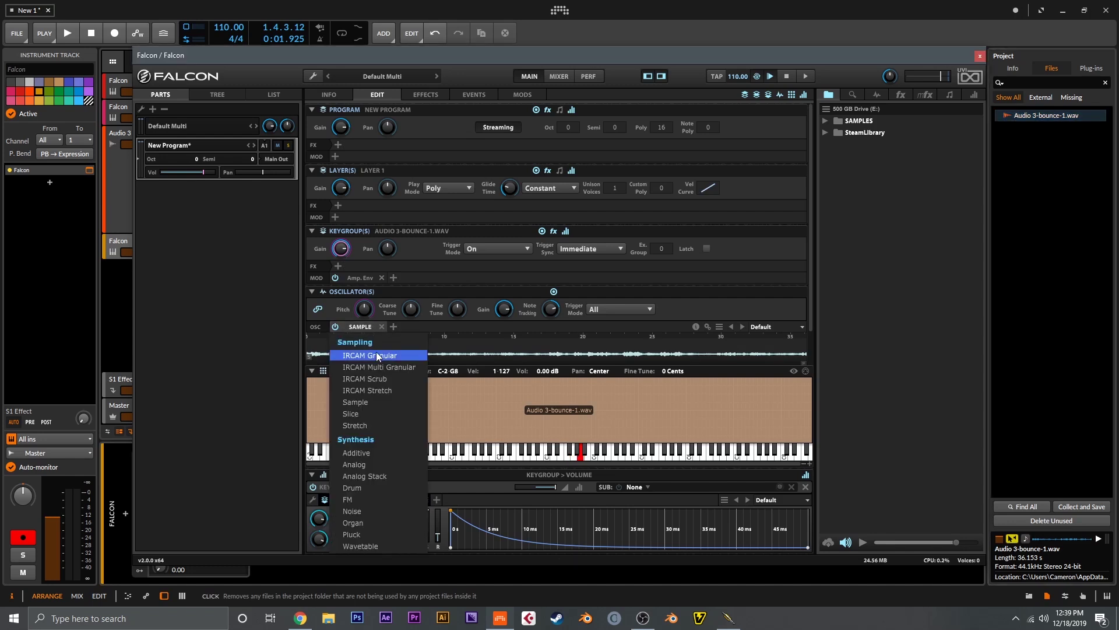
click(389, 367)
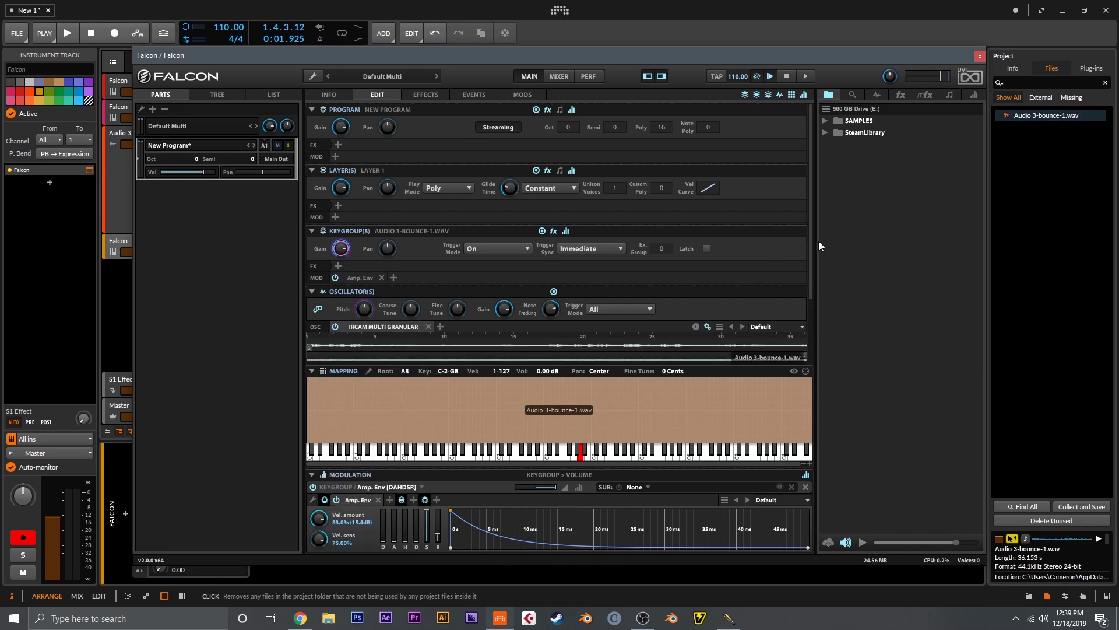
Set the granular oscillator to 7 voices, 5.15 s position spread, 266 ms grain size, 1.71 density, 54% jitter and 40.40% duration variation
drag(812, 240, 796, 352)
click(372, 302)
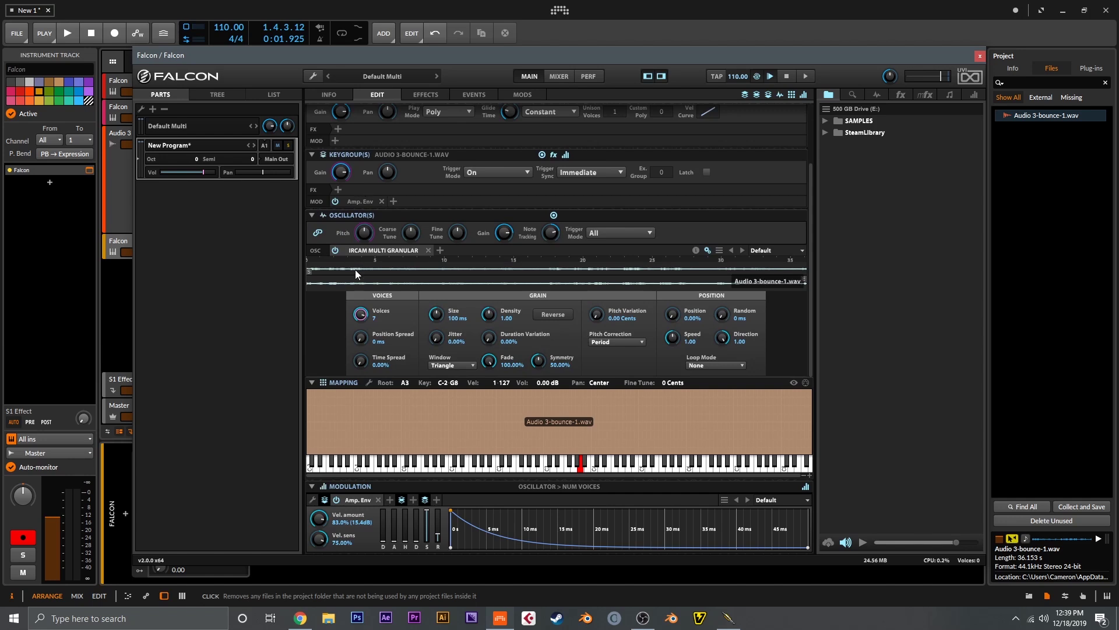
drag(365, 341, 355, 233)
drag(436, 314, 428, 265)
drag(492, 318, 492, 306)
drag(436, 337, 464, 274)
click(490, 341)
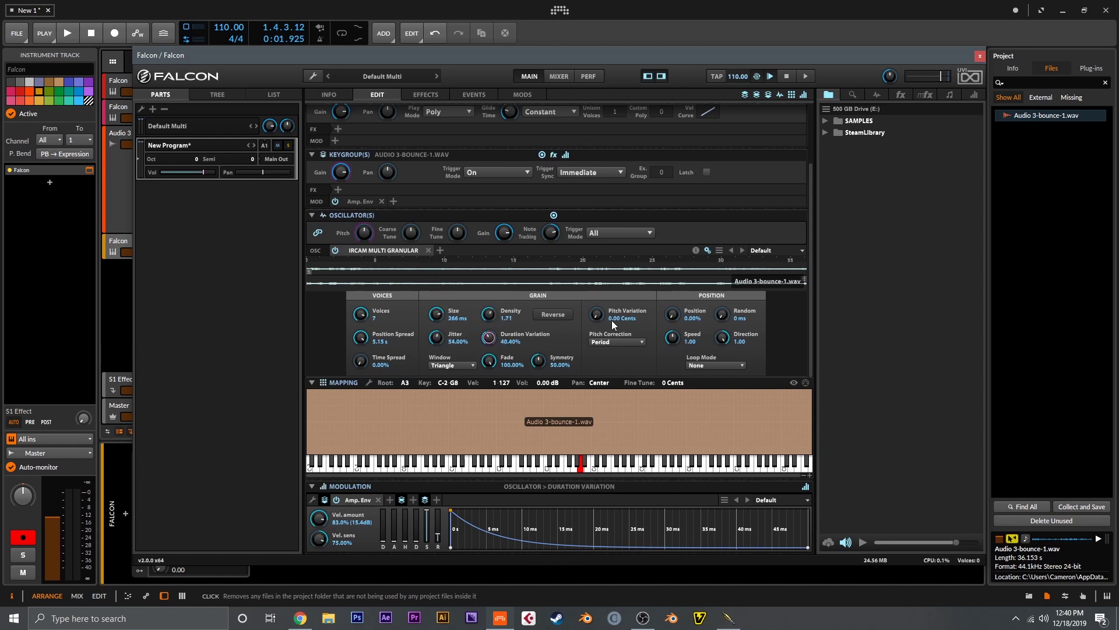
Set the grain pitch variation to 2.37 cents, position random to 204 ms, speed to 0.34 and loop mode to Forward
click(595, 306)
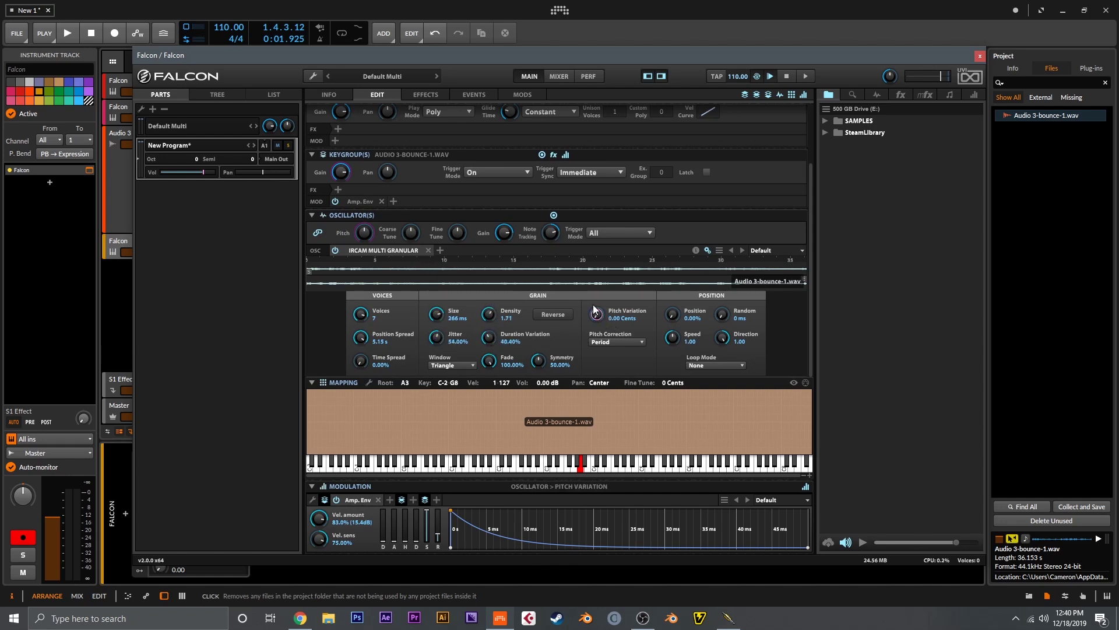
click(672, 314)
drag(729, 317, 719, 258)
drag(715, 200, 713, 196)
mouse_move(673, 335)
mouse_down()
mouse_move(677, 379)
mouse_move(674, 355)
mouse_up()
click(706, 365)
click(713, 378)
mouse_move(343, 178)
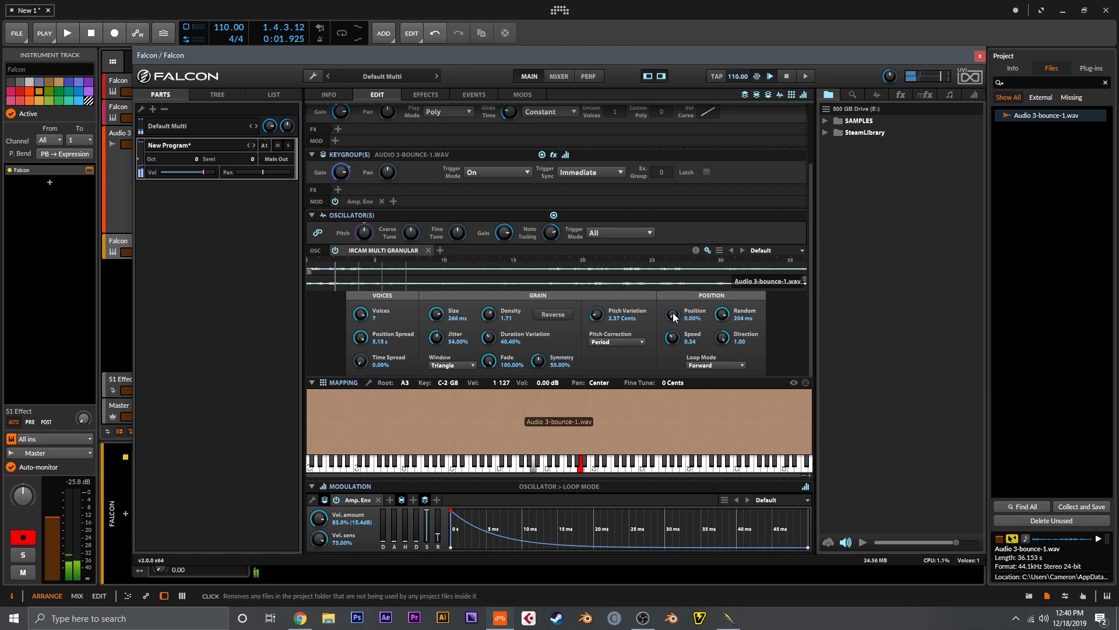
Set the grain size to 358 ms, density to 5.06, jitter to 80.40% and duration variation to 49.20%
click(360, 339)
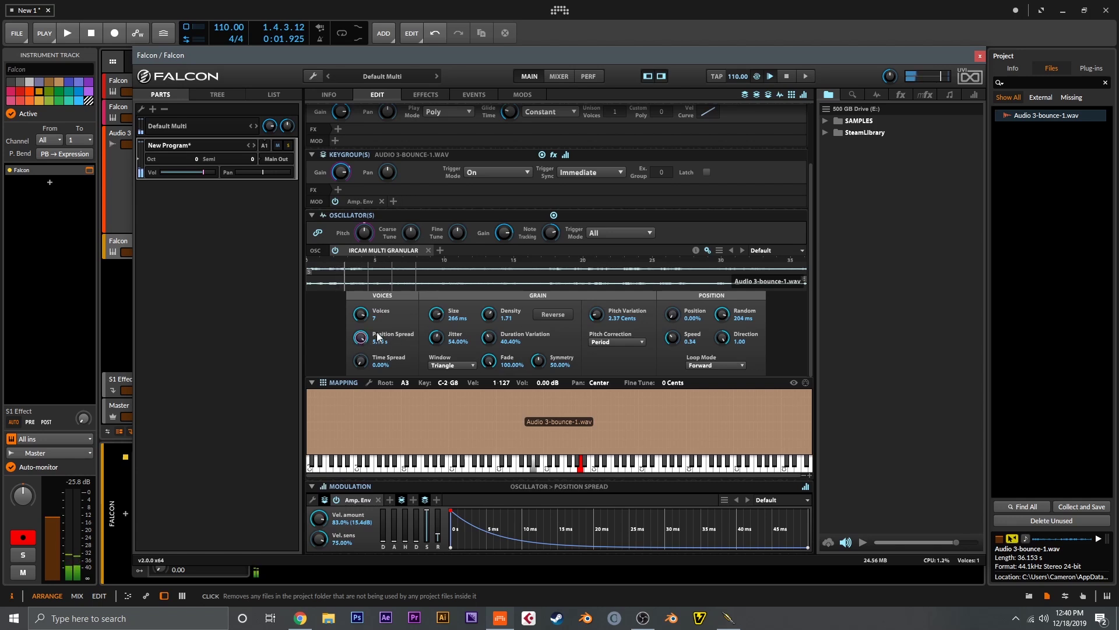
drag(488, 315, 435, 299)
click(438, 315)
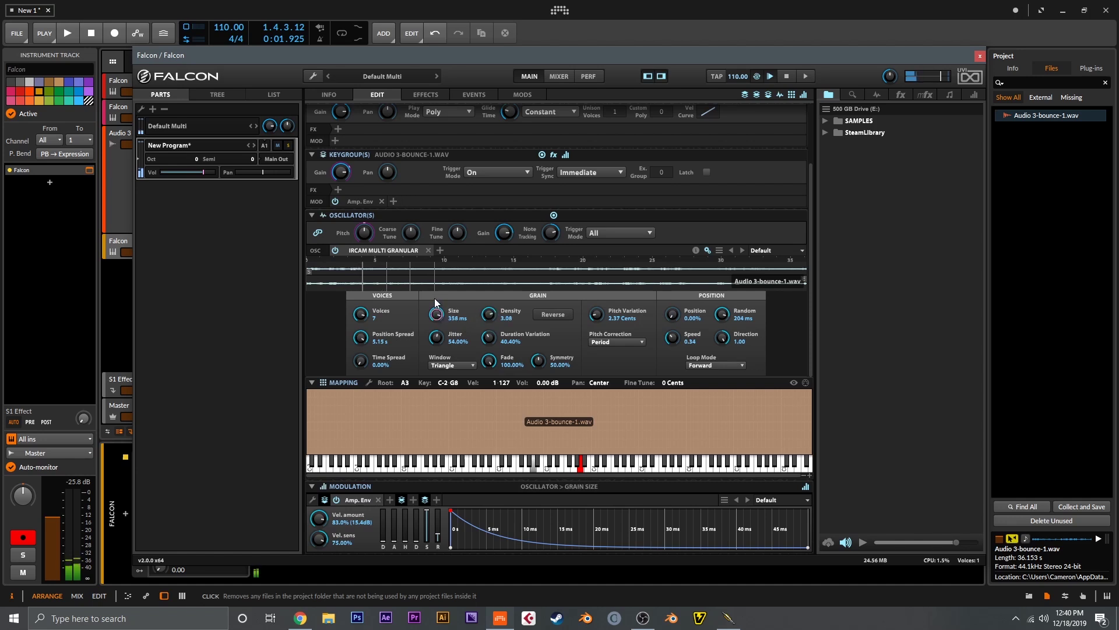
drag(436, 337, 463, 303)
drag(488, 341, 491, 296)
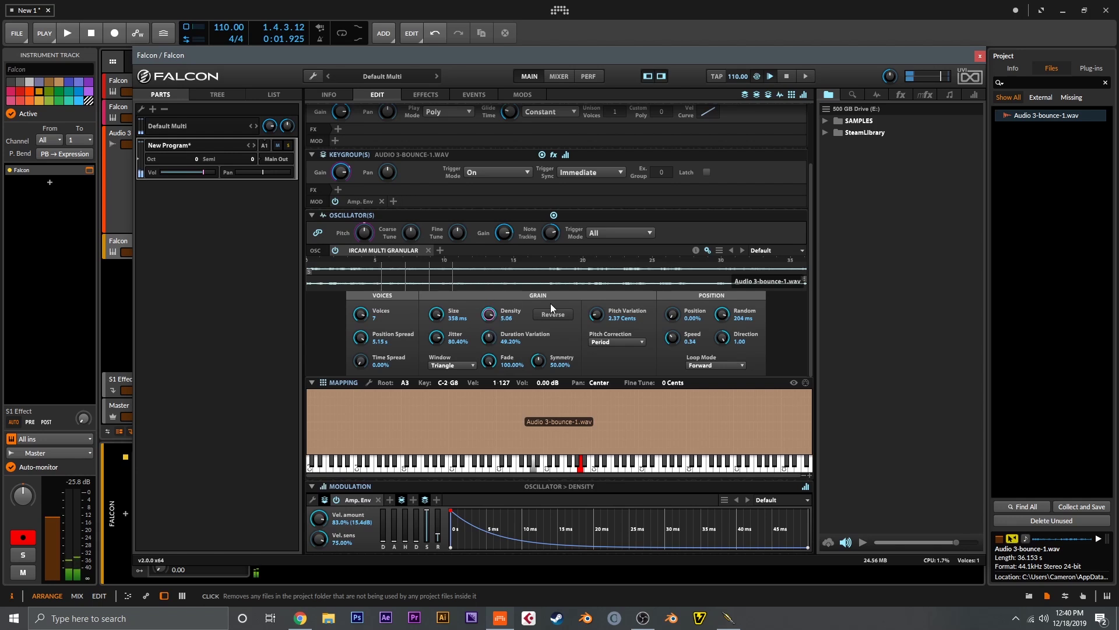
Set the pitch variation to 4.93 cents, the position speed to 0.36 and the position random to 275 ms
drag(600, 312, 597, 307)
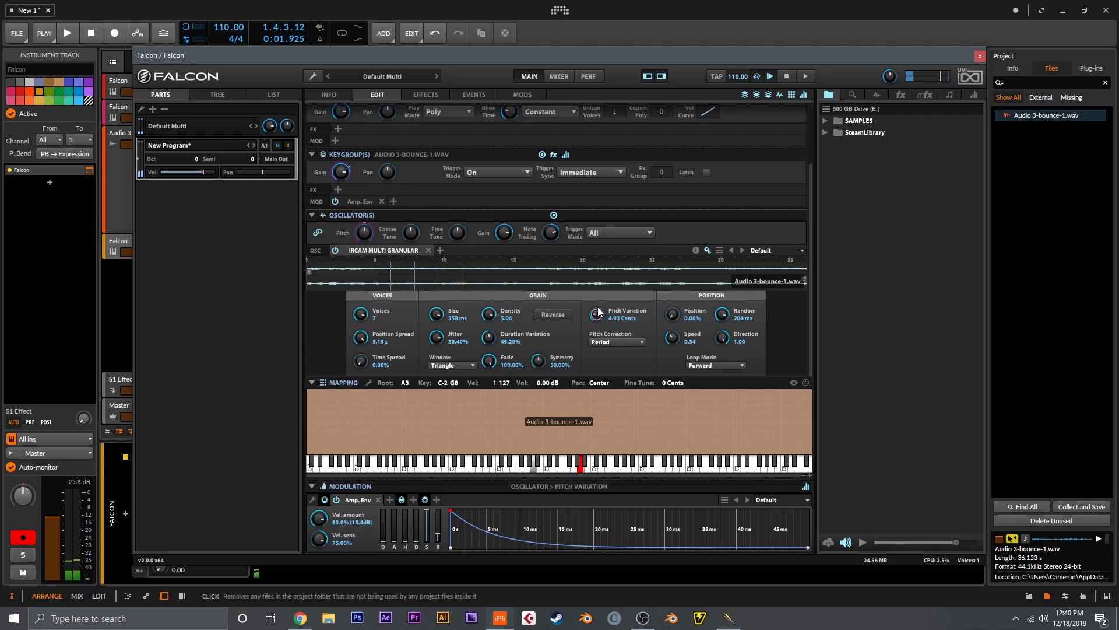
drag(668, 335, 721, 311)
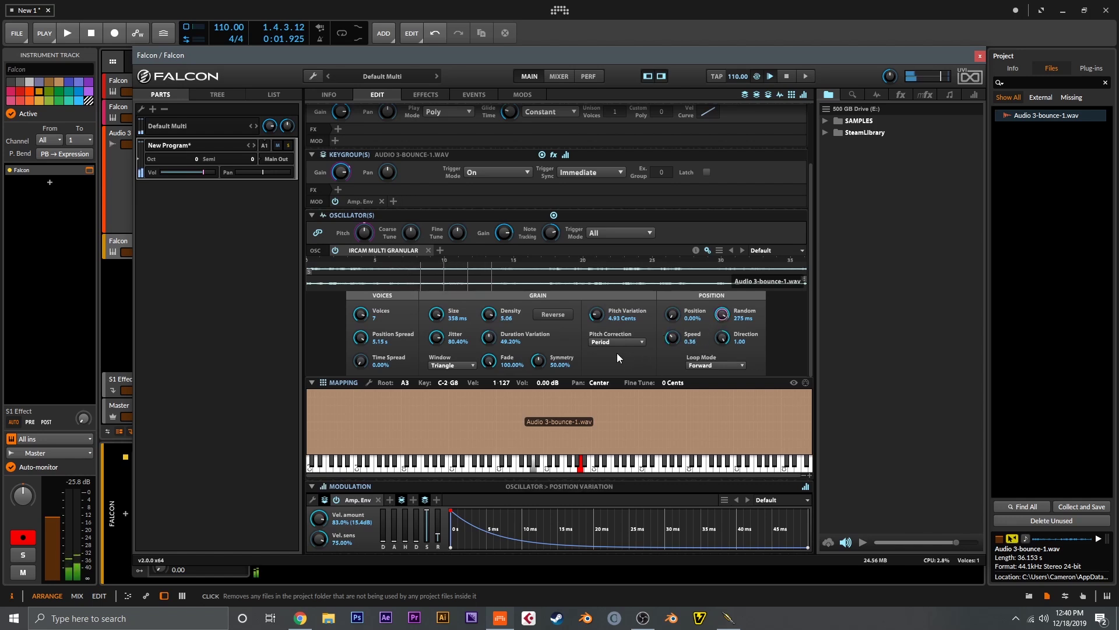
scroll(617, 352, up, 3)
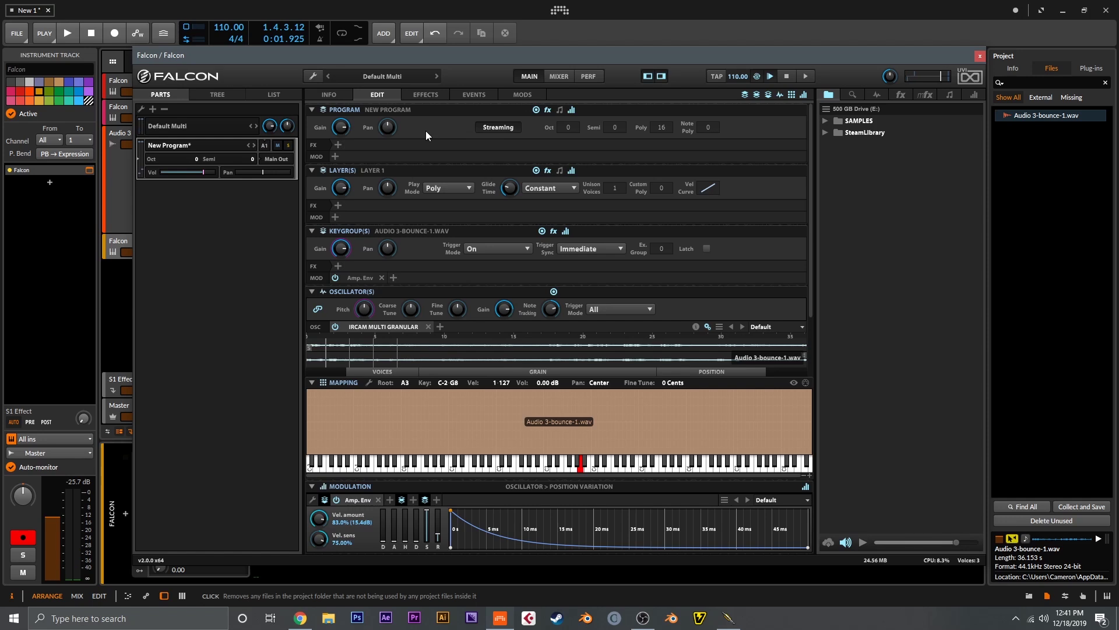
Add a SparkVerb reverb with a 9.75 s decay to the program's effects
click(447, 95)
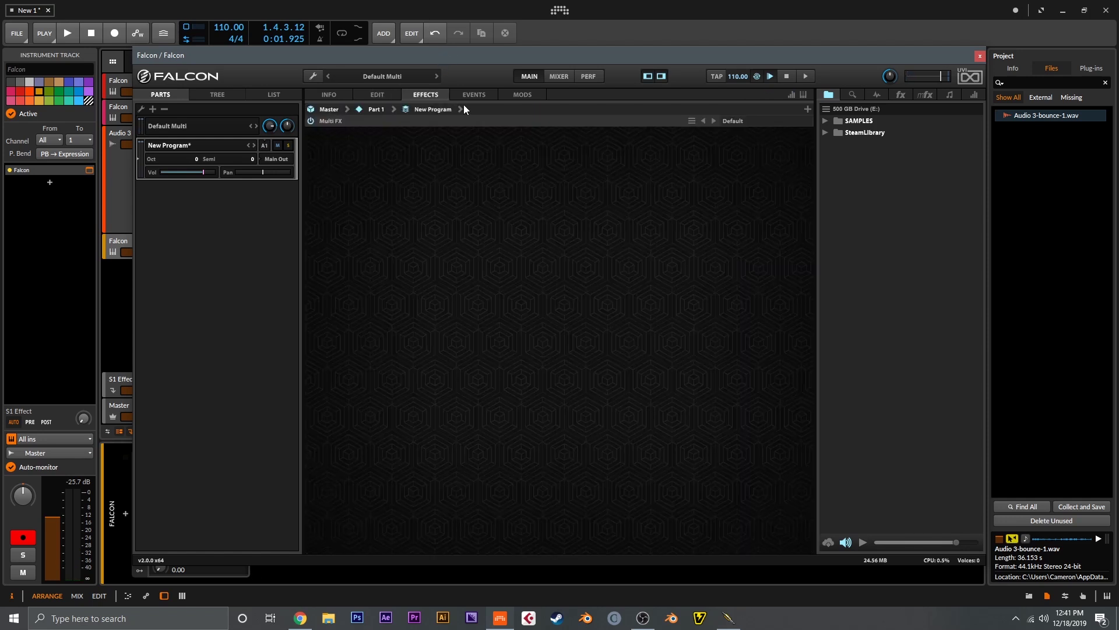
click(902, 96)
drag(880, 170, 561, 234)
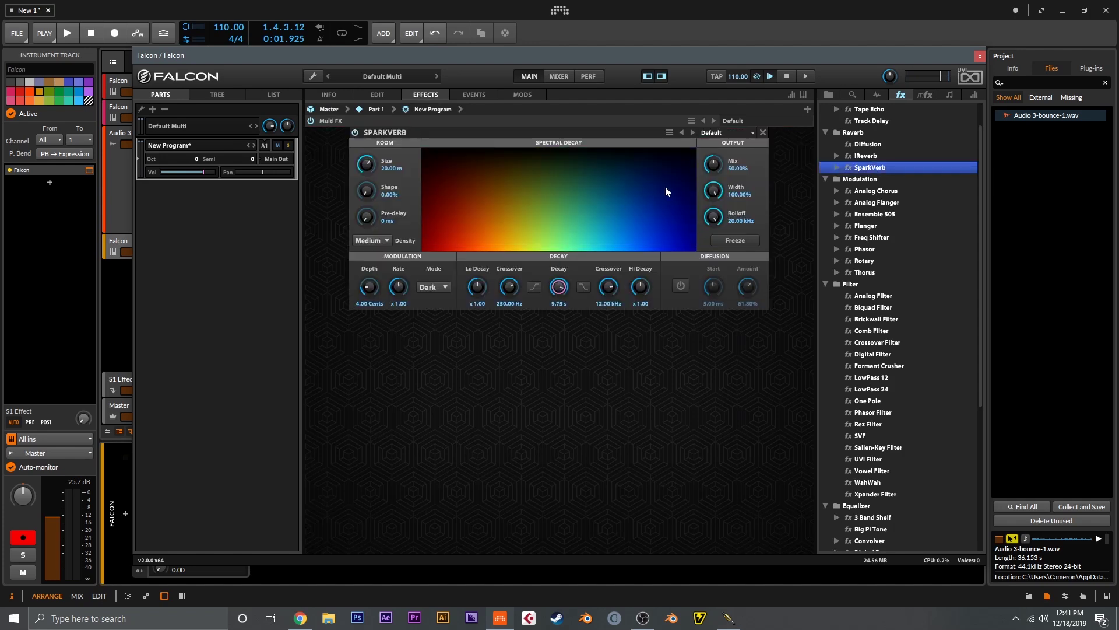
Insert a Tape Echo before the SparkVerb with 70% intensity and 37.60% mix, and set the SparkVerb rolloff to 9.14 kHz
scroll(871, 147, up, 1)
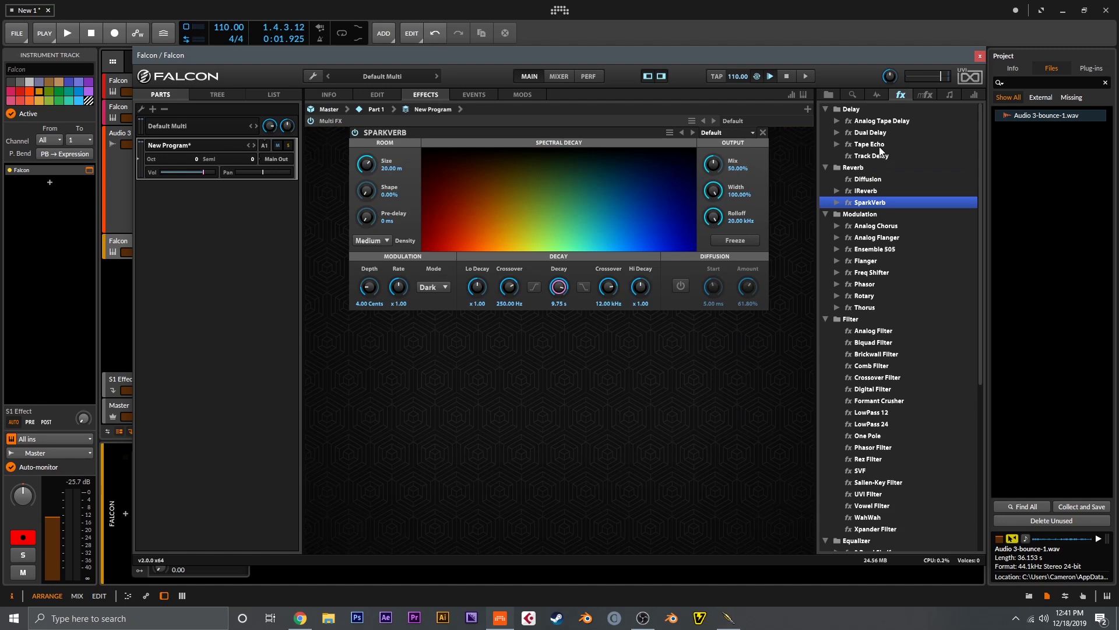
drag(881, 147, 632, 133)
drag(484, 186, 501, 153)
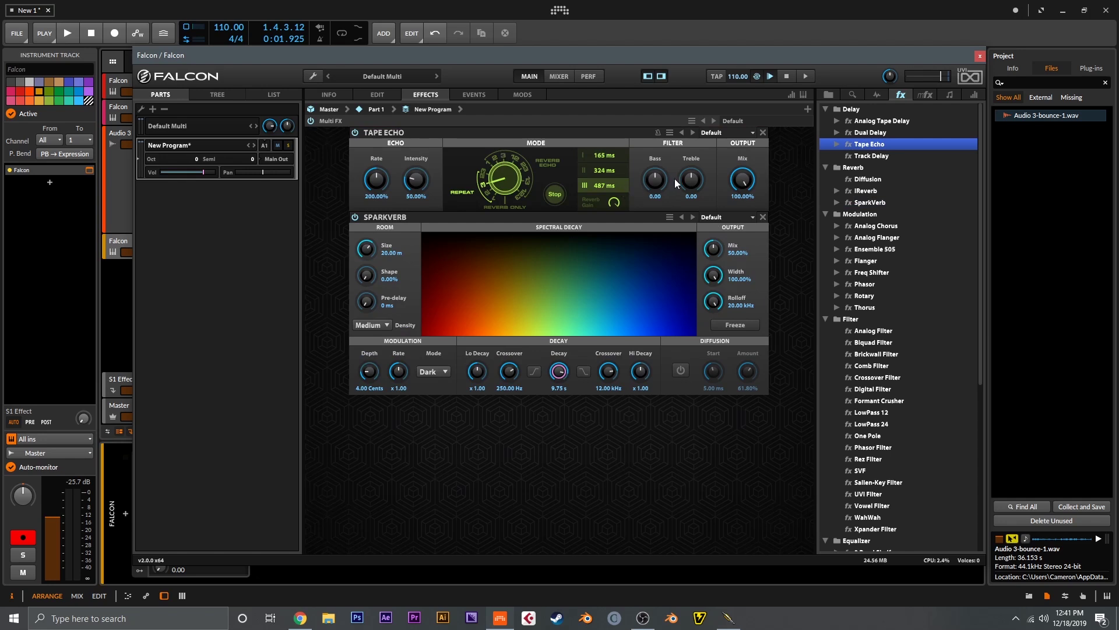
drag(408, 186, 410, 178)
drag(714, 301, 716, 316)
Insert a Thorus chorus between the Tape Echo and SparkVerb, set its mix to 52.80% and adjust its speed
scroll(880, 255, down, 1)
drag(874, 279, 549, 243)
drag(742, 328, 622, 367)
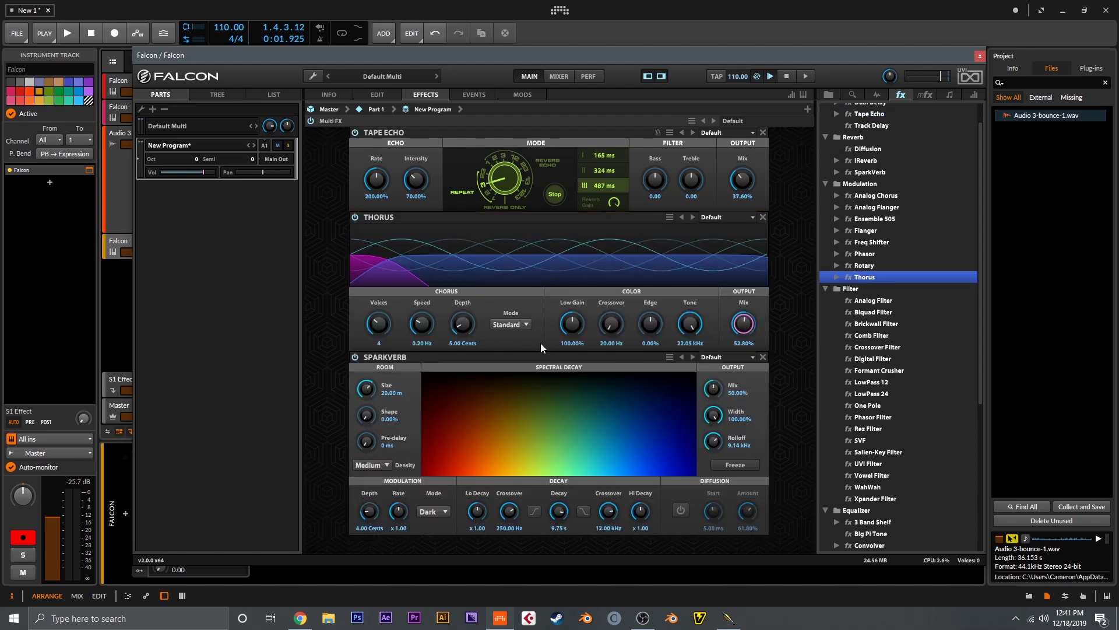
drag(421, 327, 421, 334)
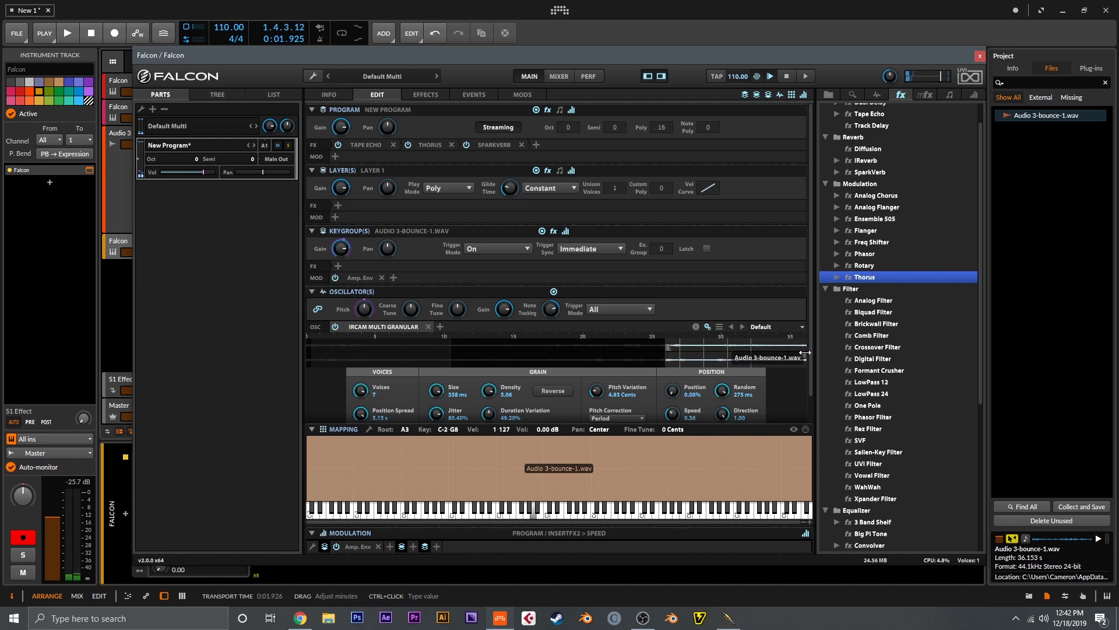
Try different start positions in the granular oscillator's sample, moving the start marker to about 22 s, 20 s and 28 s
drag(667, 349, 618, 351)
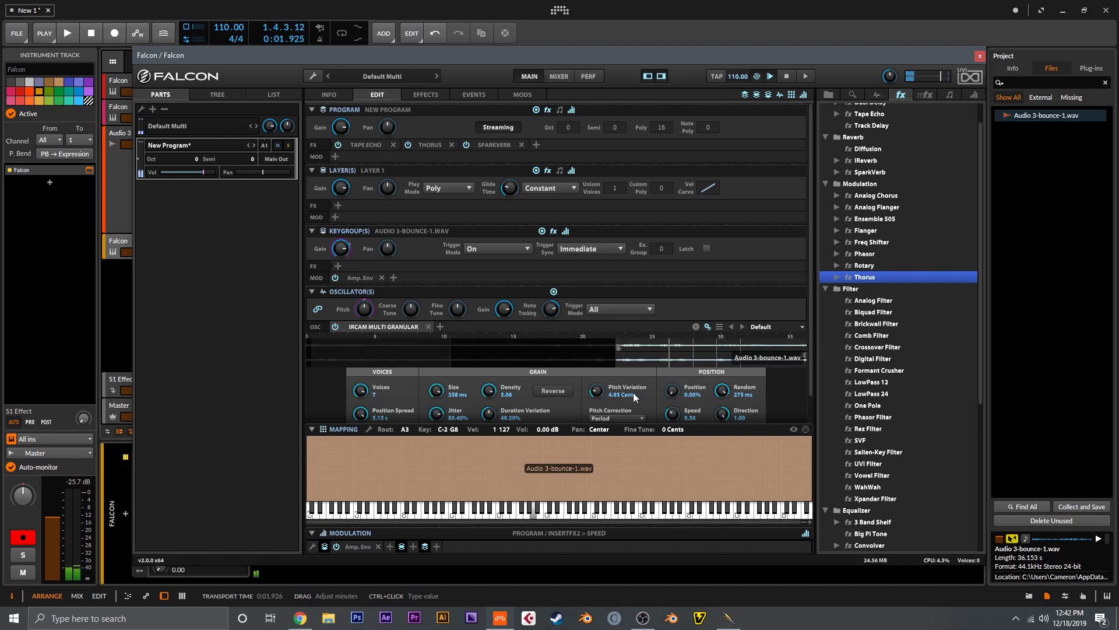
drag(611, 365, 585, 357)
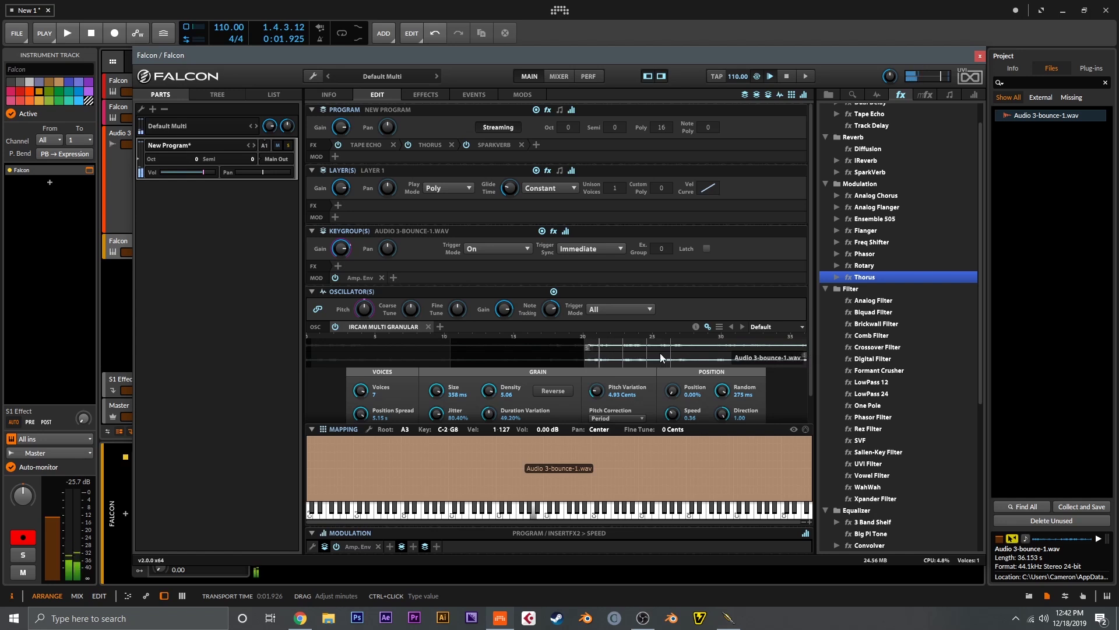
drag(586, 349, 697, 346)
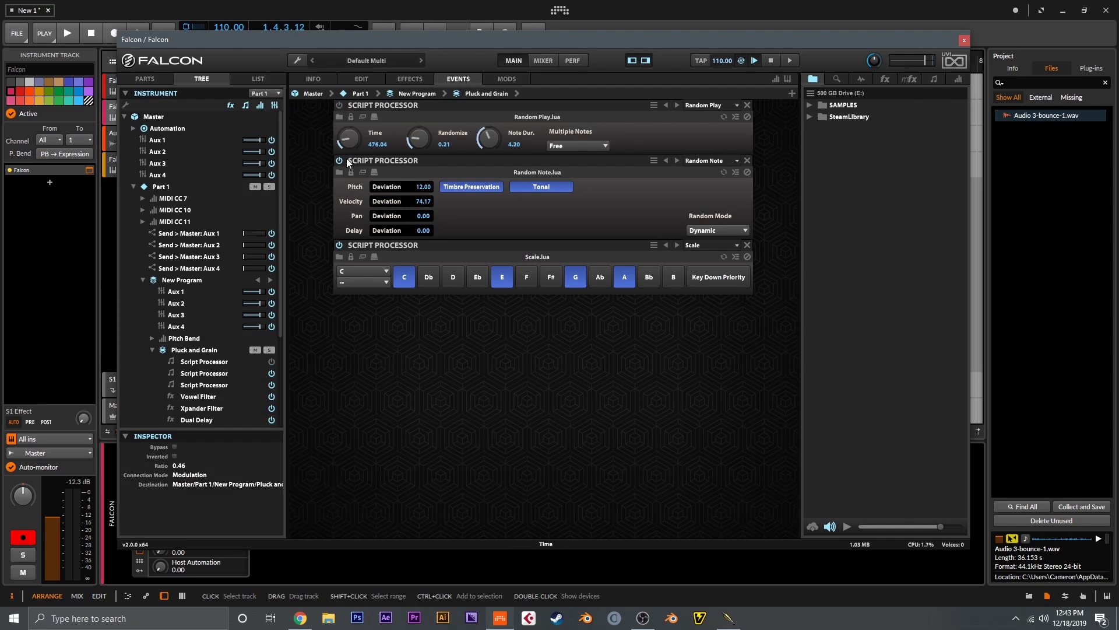
Bypass the Random Note and Scale scripts on the Pluck and Grain layer and add a Euclidean Tonal Sequencer below them
click(340, 162)
click(339, 245)
click(933, 79)
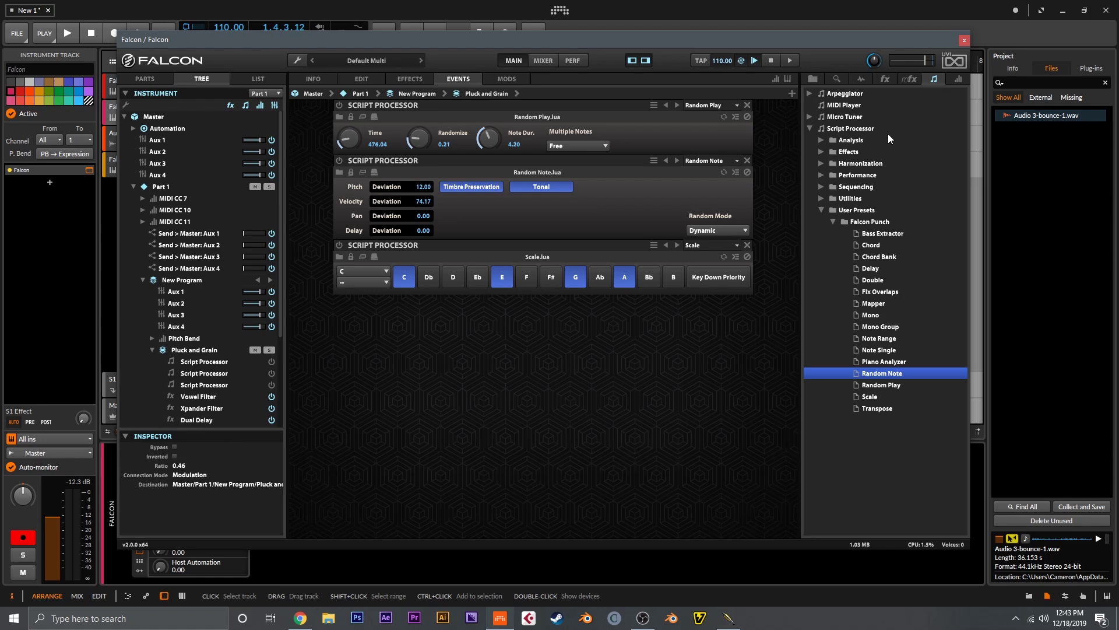
click(822, 205)
click(822, 187)
drag(876, 225, 625, 336)
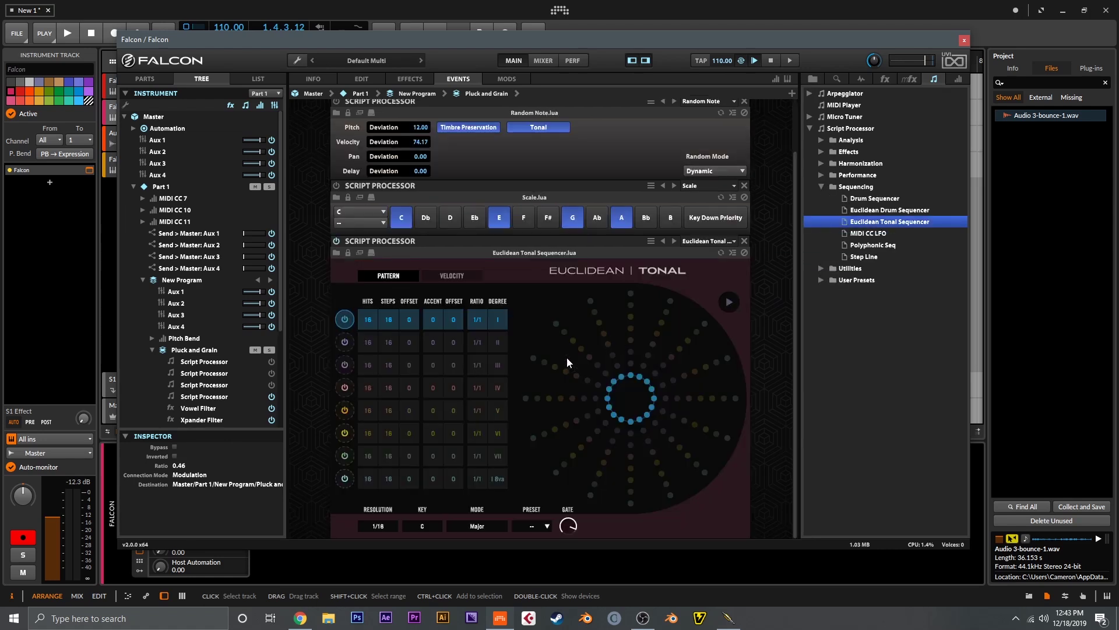
Enable the III, V, VI, VII and I 8va degree rows in the Euclidean Tonal Sequencer
click(350, 365)
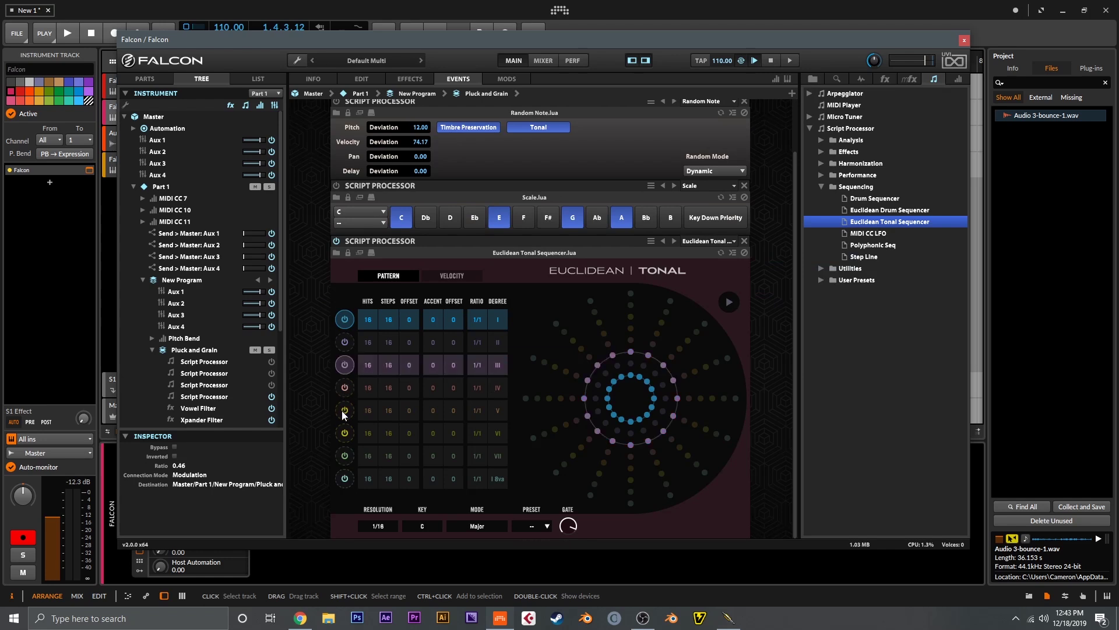
click(344, 410)
click(345, 433)
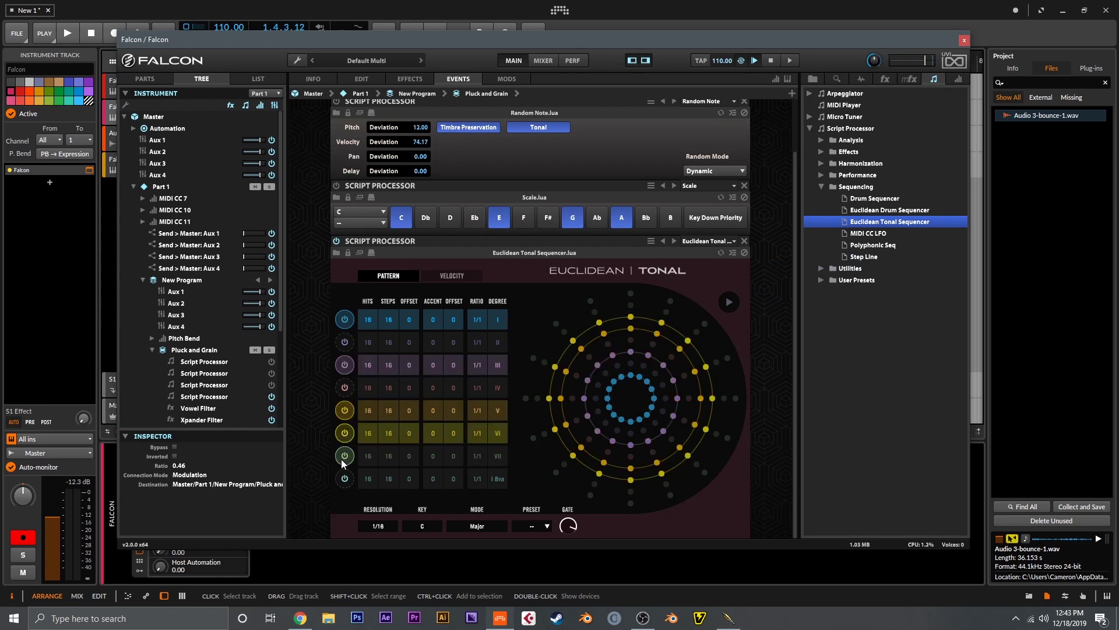
click(344, 455)
click(344, 478)
Set row V to 11 hits, row VI to 6 steps, row VII to 10 hits over 11 steps and I 8va to 12 over 13
scroll(367, 415, down, 5)
scroll(373, 434, down, 3)
scroll(388, 436, down, 3)
scroll(382, 478, down, 3)
scroll(380, 460, down, 3)
scroll(389, 433, down, 7)
scroll(383, 450, down, 2)
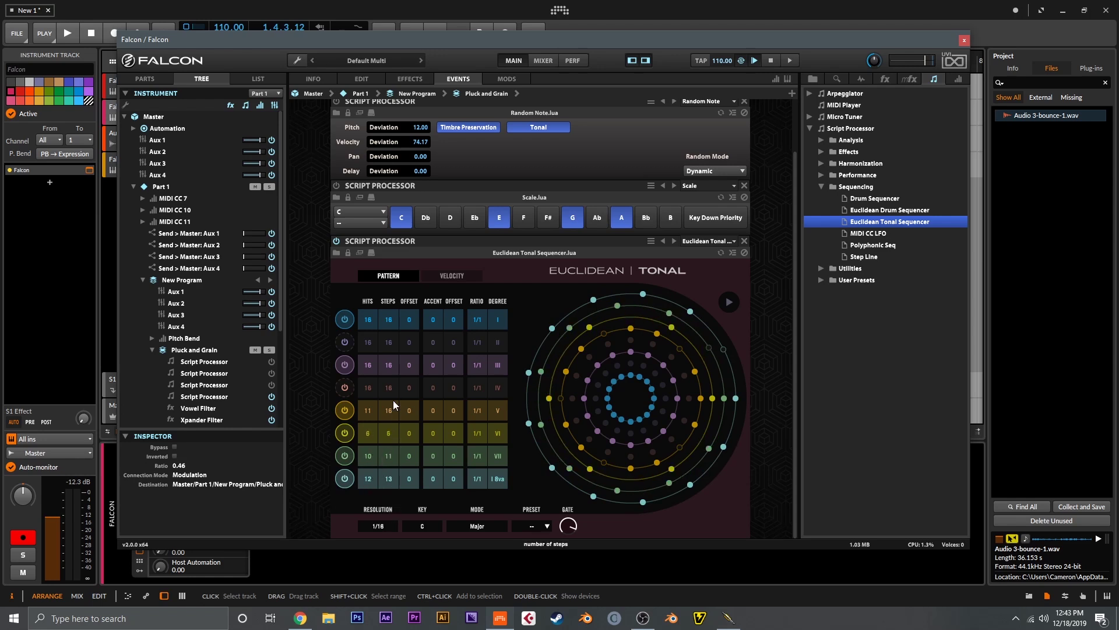
Reduce the sequencer hits to 3 for row VI, 5 for row V, 10 for row III and 2 for row I
scroll(369, 433, down, 1)
scroll(371, 408, down, 6)
scroll(369, 368, down, 6)
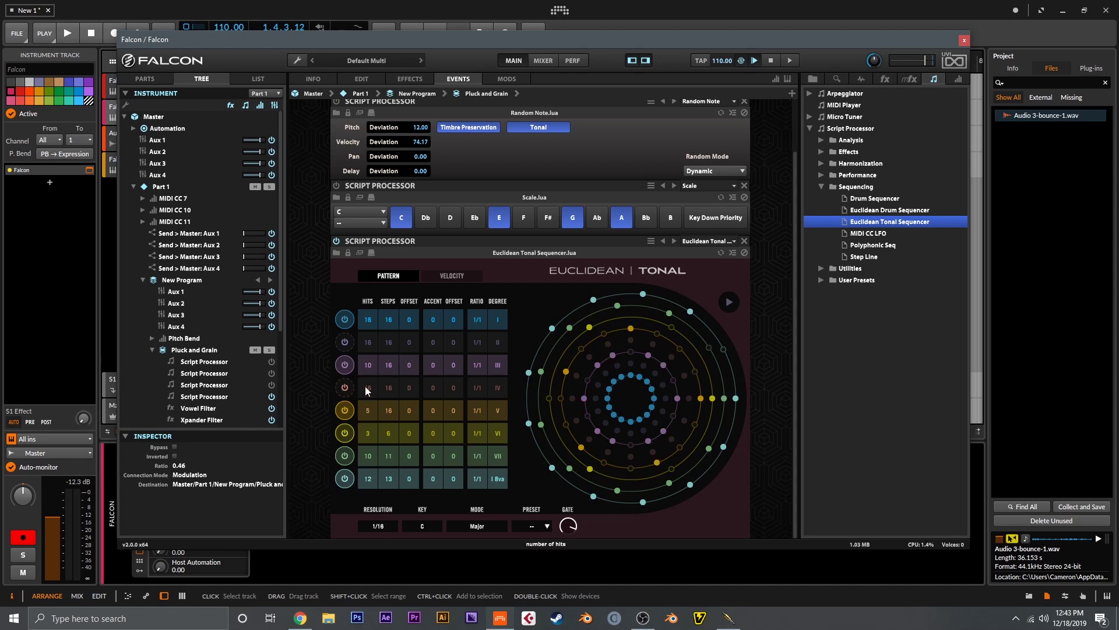
scroll(366, 319, down, 13)
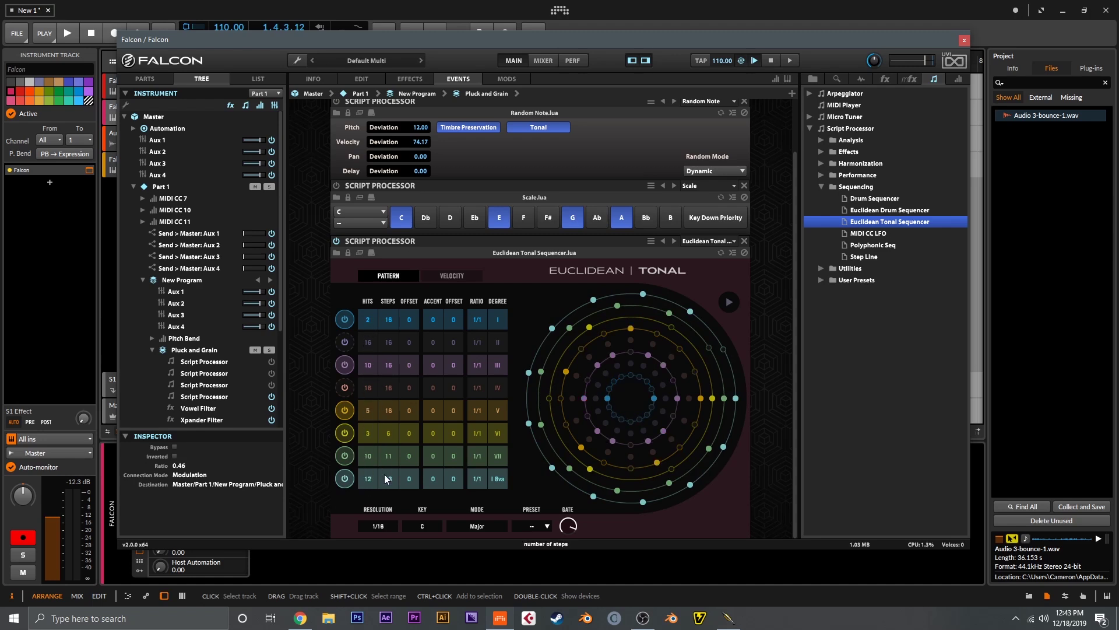
Set the sequencer's resolution to 1/2 and its mode to Minor
click(387, 525)
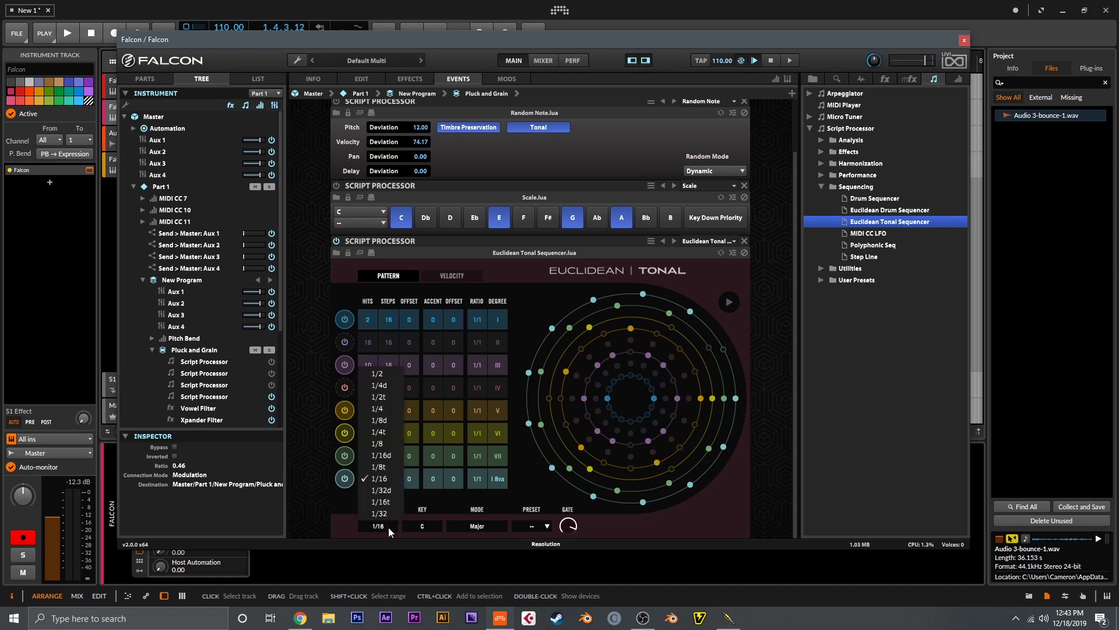
click(387, 375)
click(463, 526)
click(487, 345)
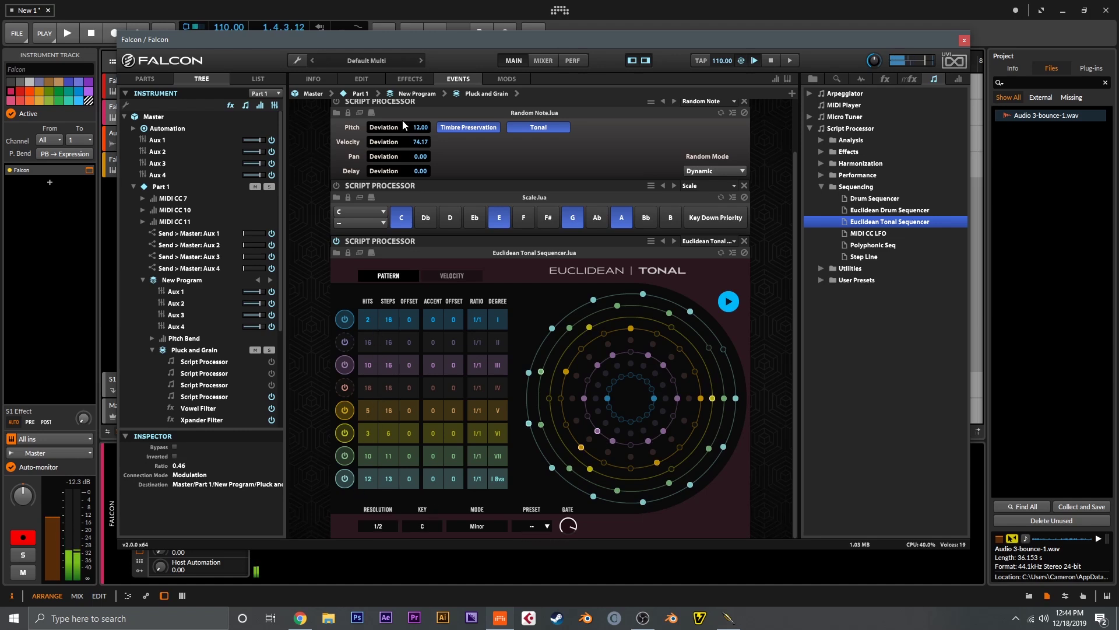
Solo the Pluck and Grain layer and display its event scripts
click(204, 281)
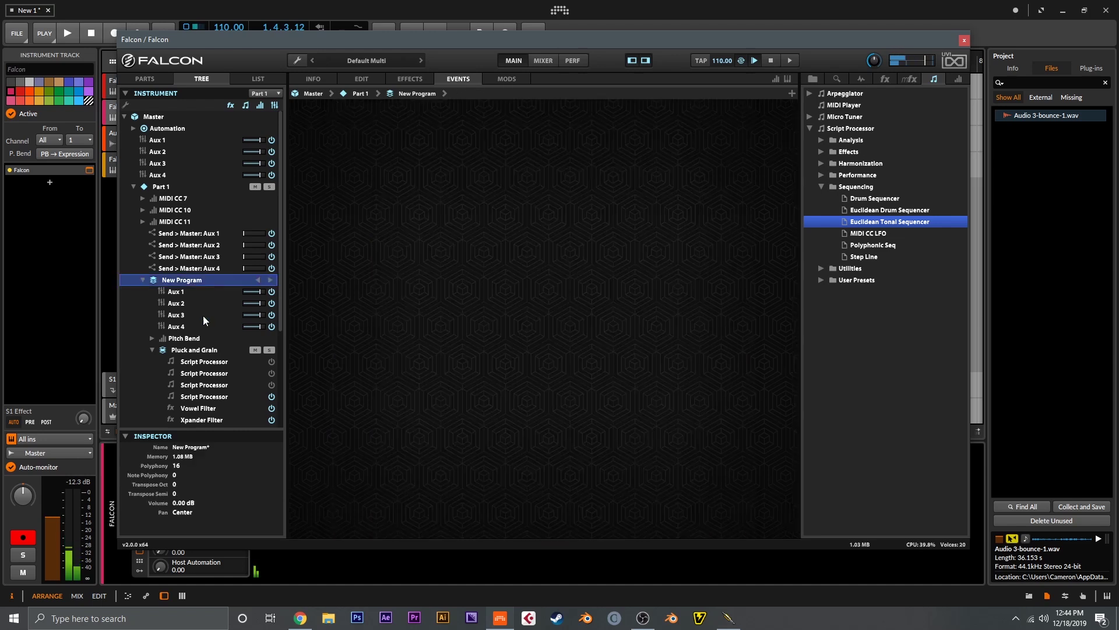
click(223, 351)
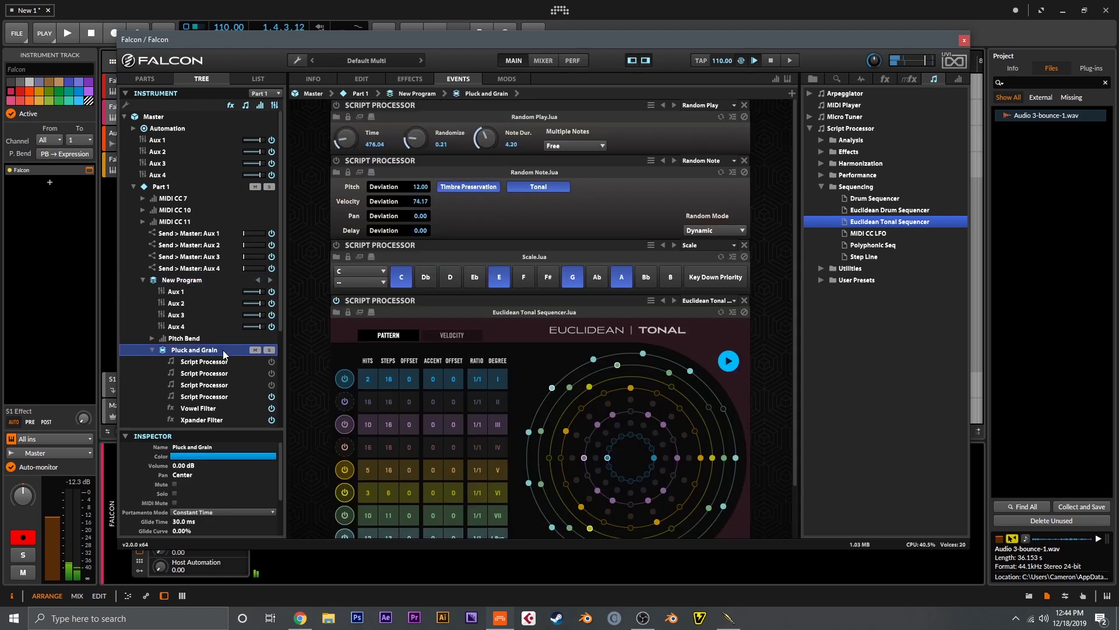
click(265, 349)
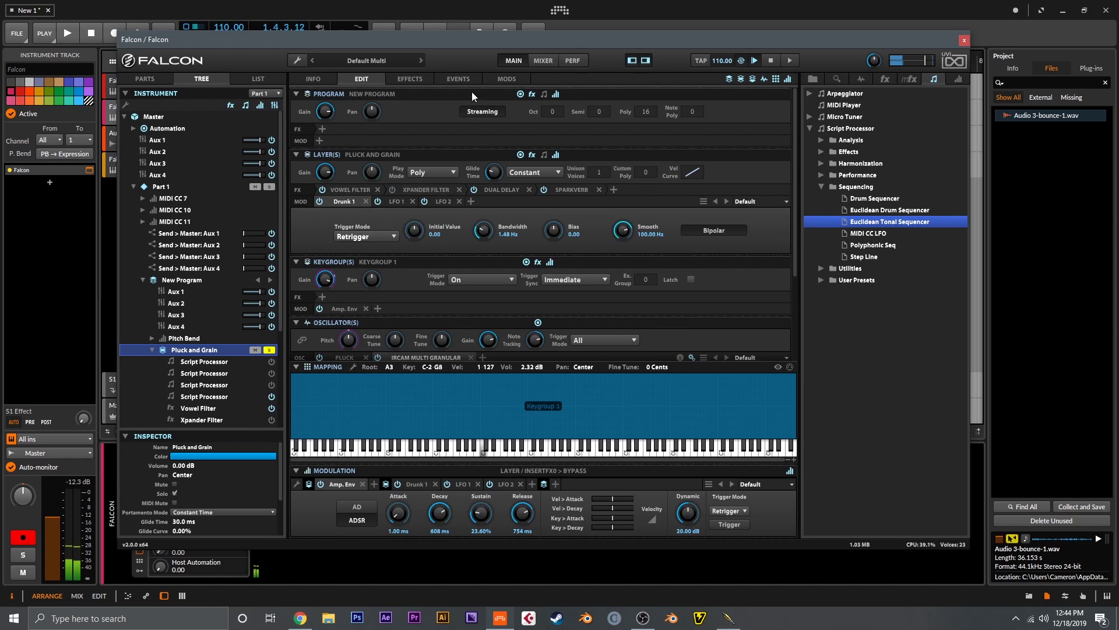
click(464, 78)
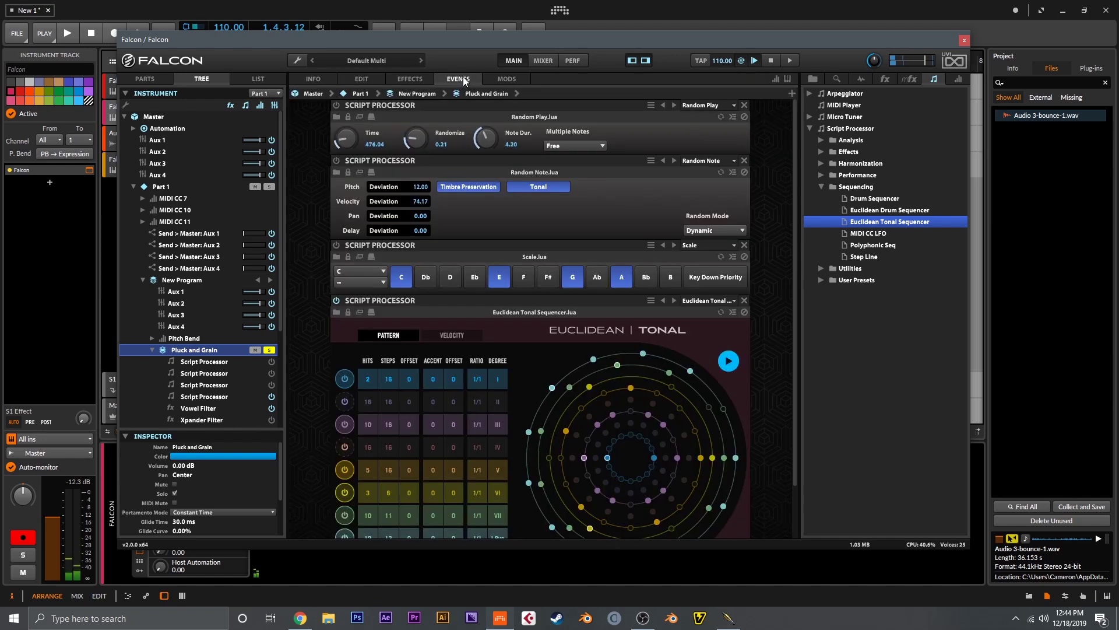